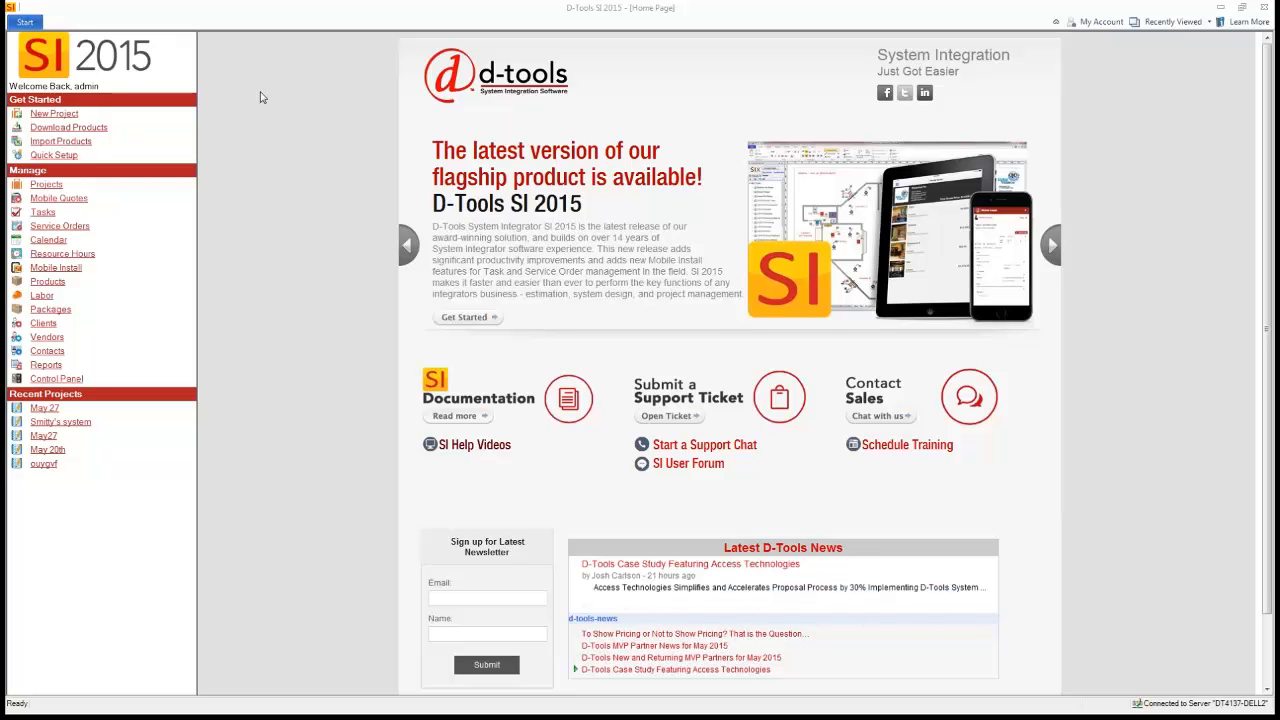
# - Open the projects list and show the Tasks for the selected May 27 project
pyautogui.click(22, 24)
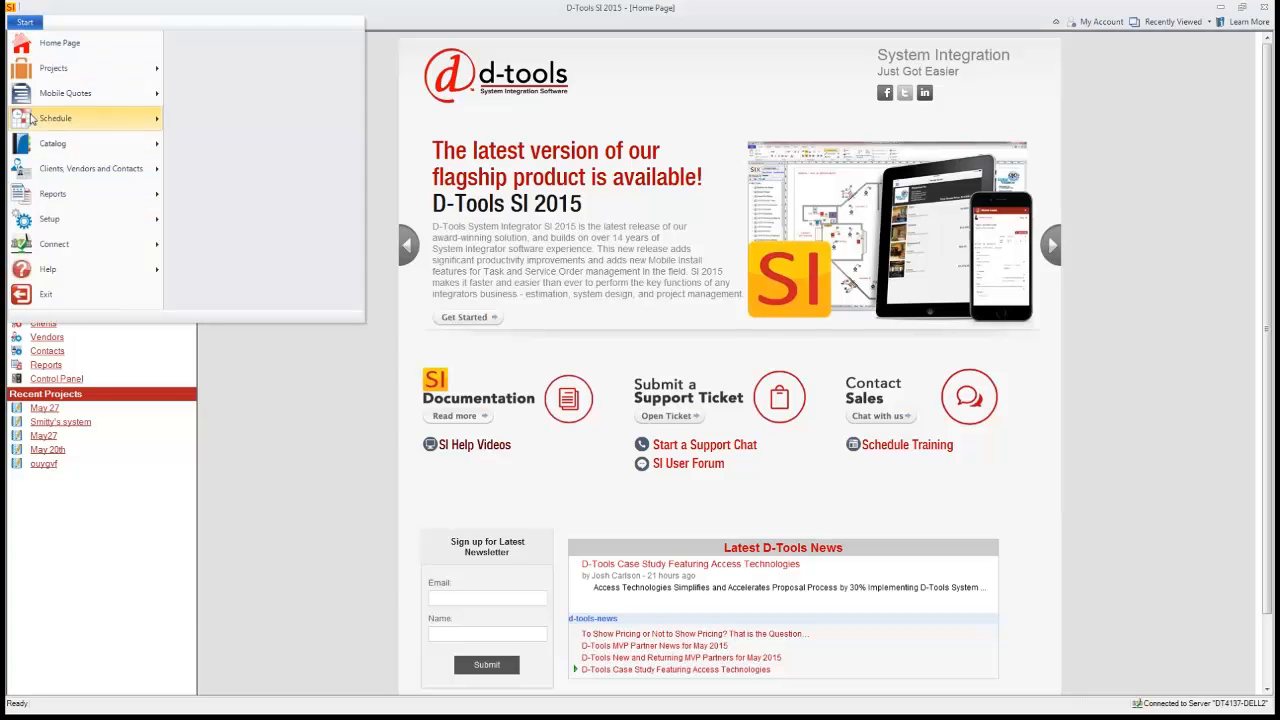
pyautogui.moveTo(31, 72)
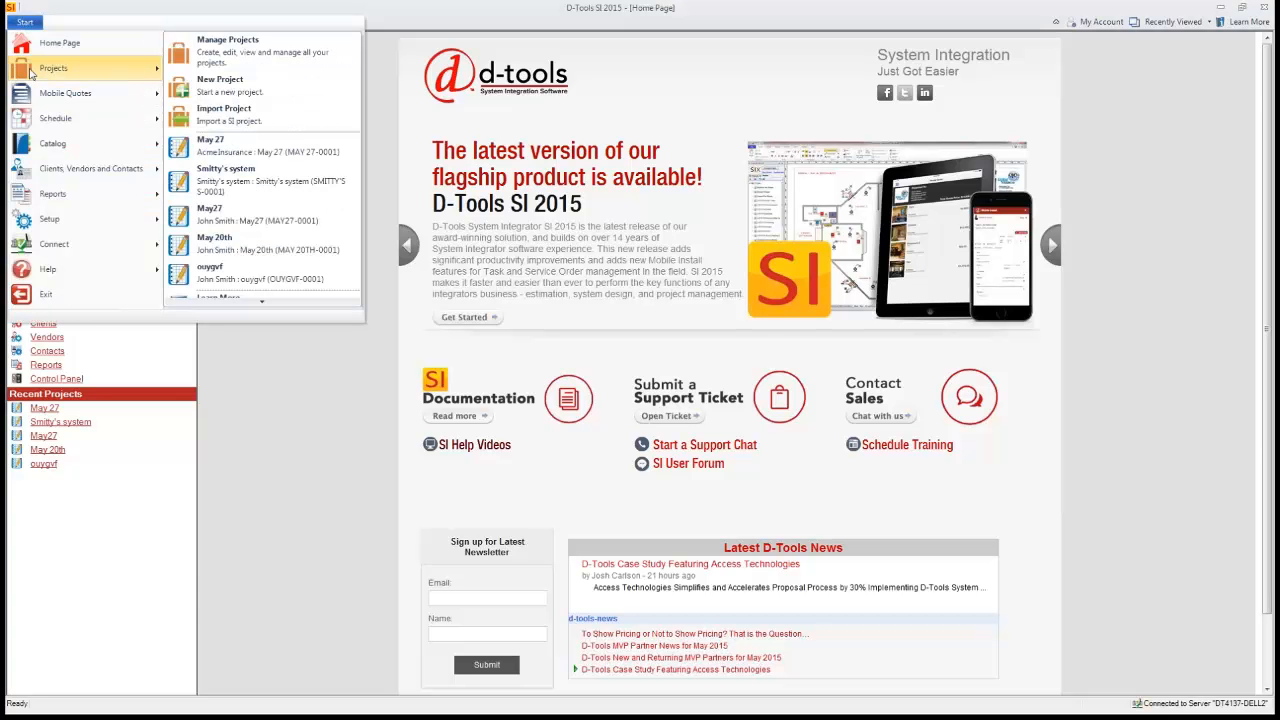
pyautogui.click(225, 66)
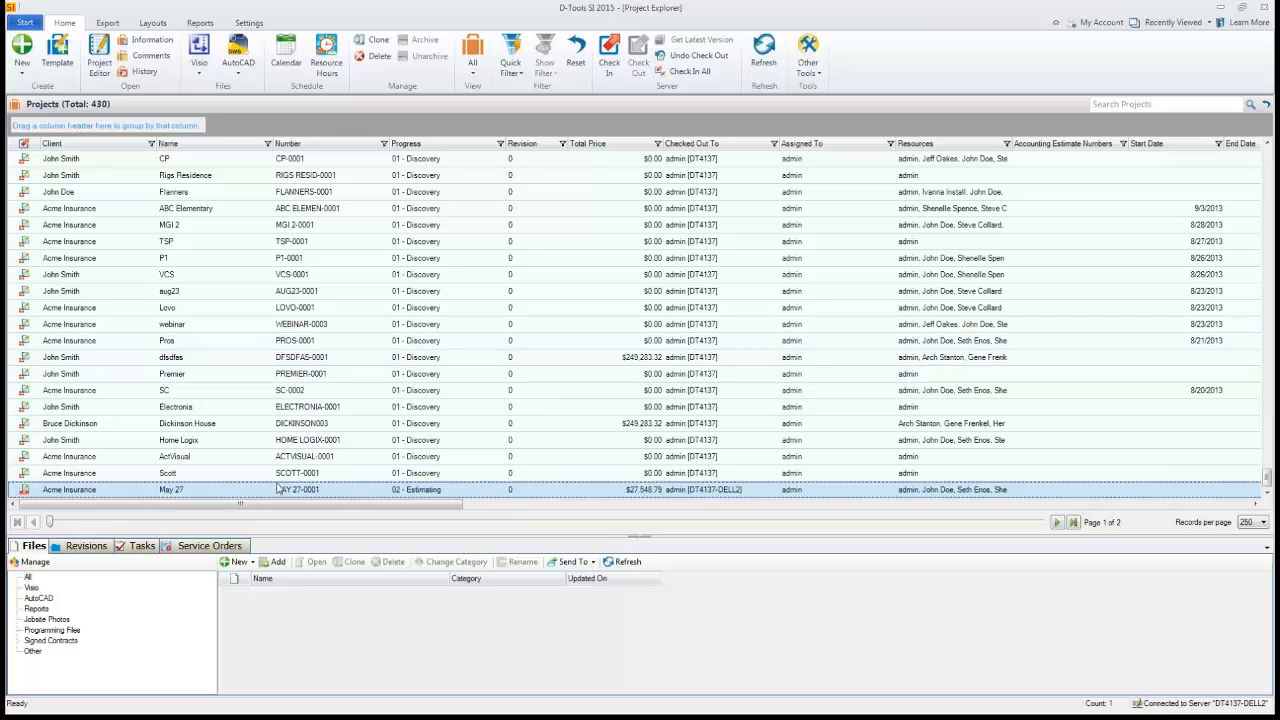
pyautogui.click(141, 546)
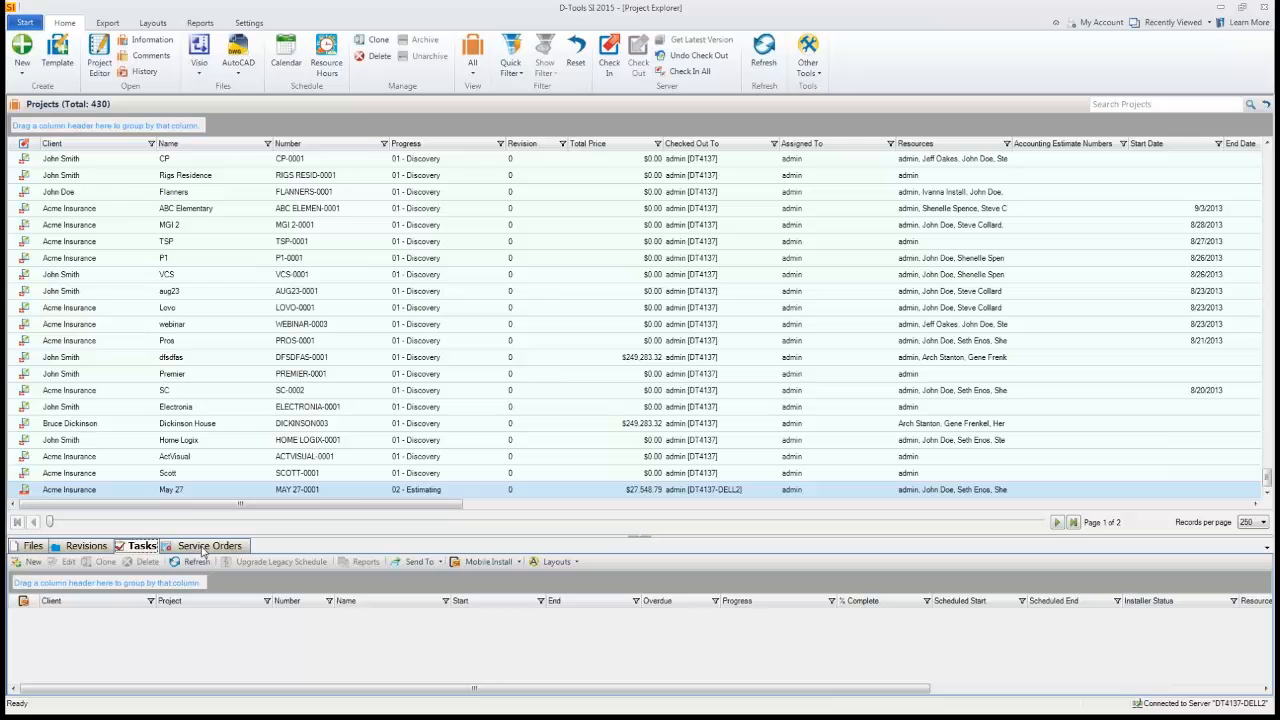
# - Create a new task for the selected project
pyautogui.click(26, 22)
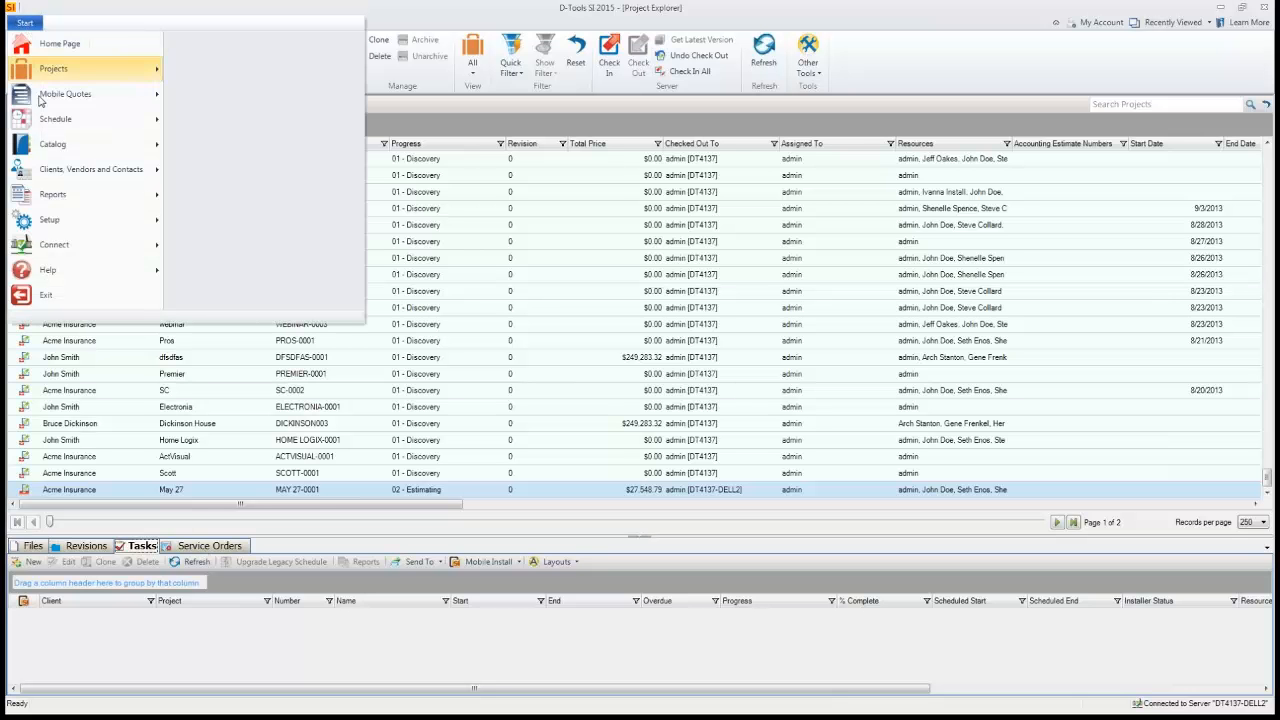
pyautogui.moveTo(50, 120)
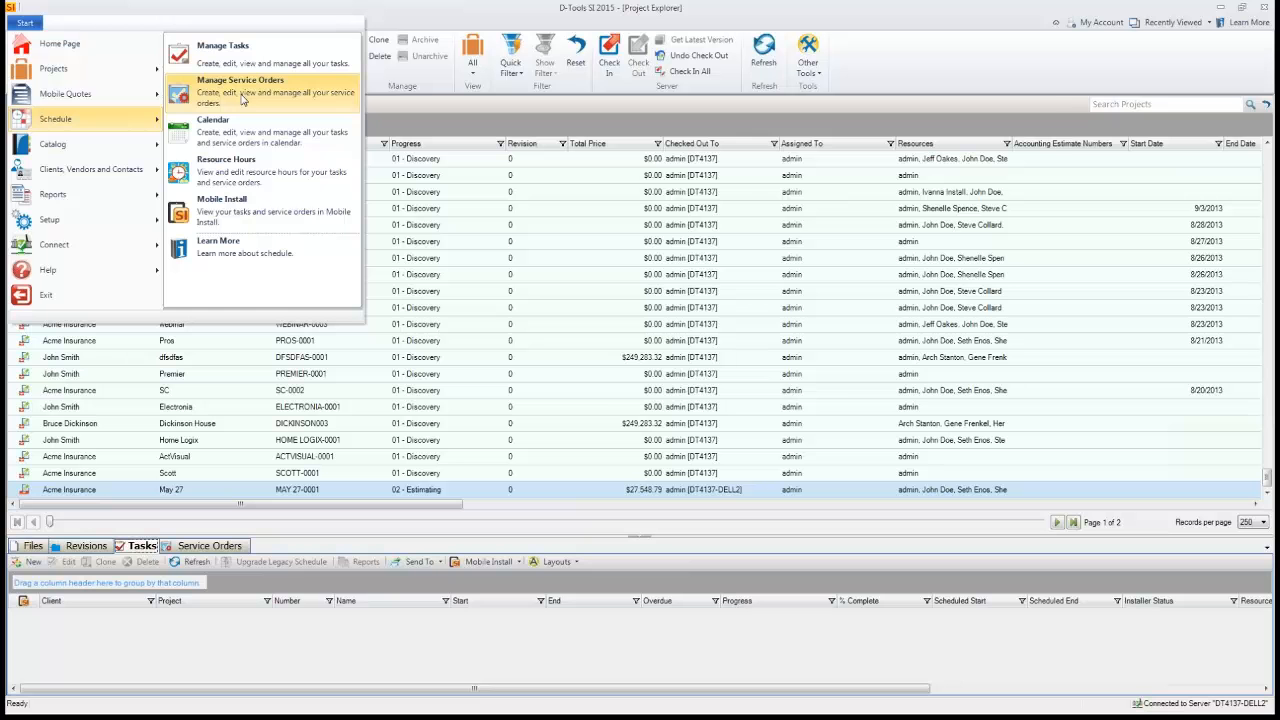
pyautogui.click(32, 563)
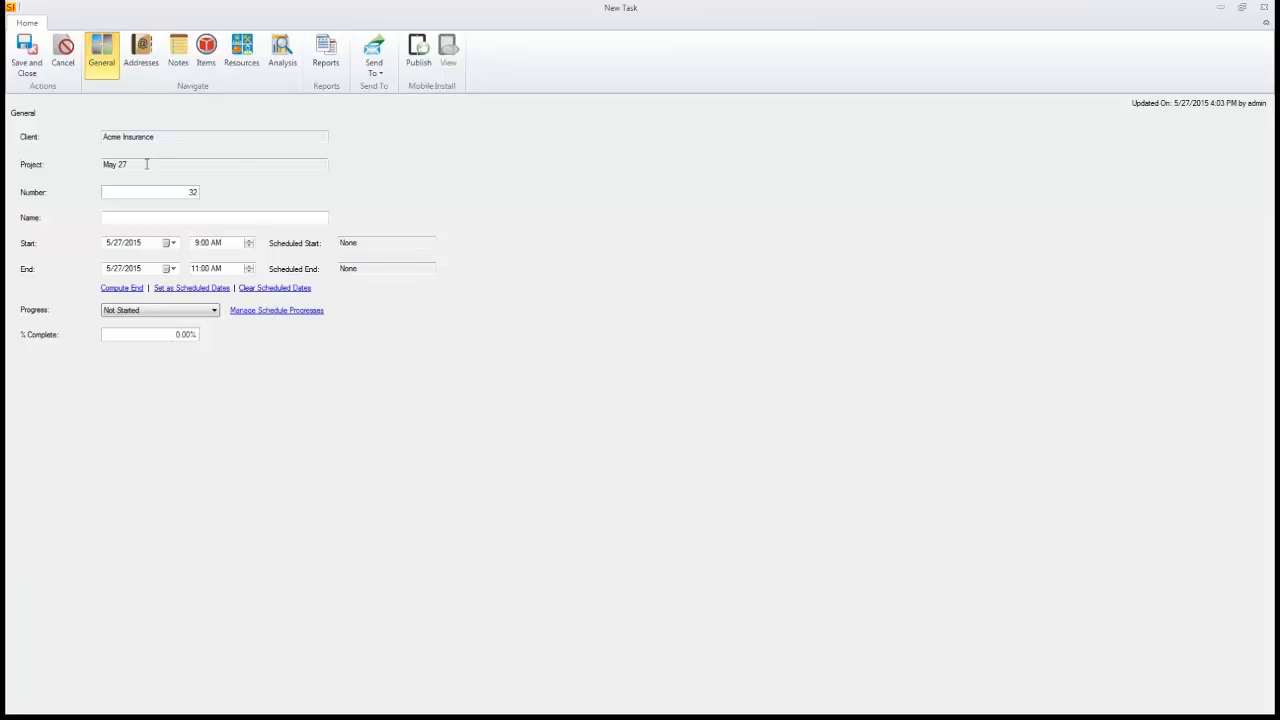
# - Name the task Install Trim Phase and check in the project from the task's items page
pyautogui.click(200, 219)
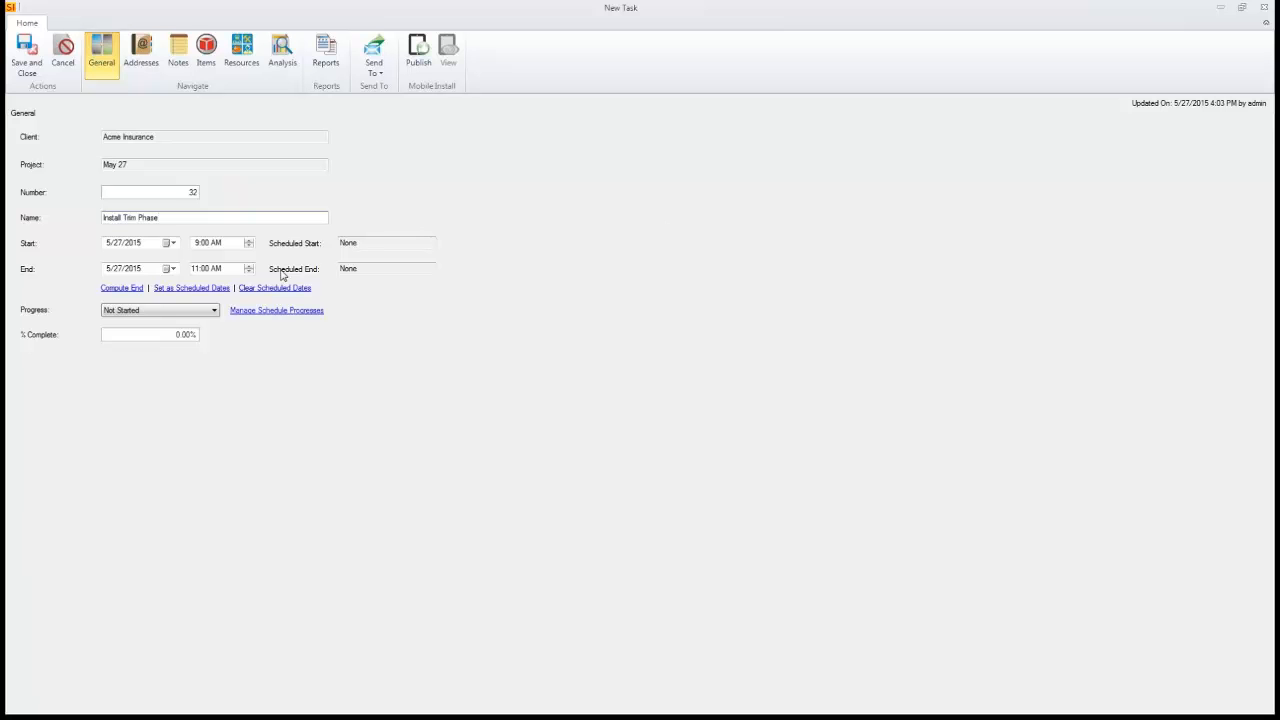
pyautogui.click(206, 66)
pyautogui.click(283, 127)
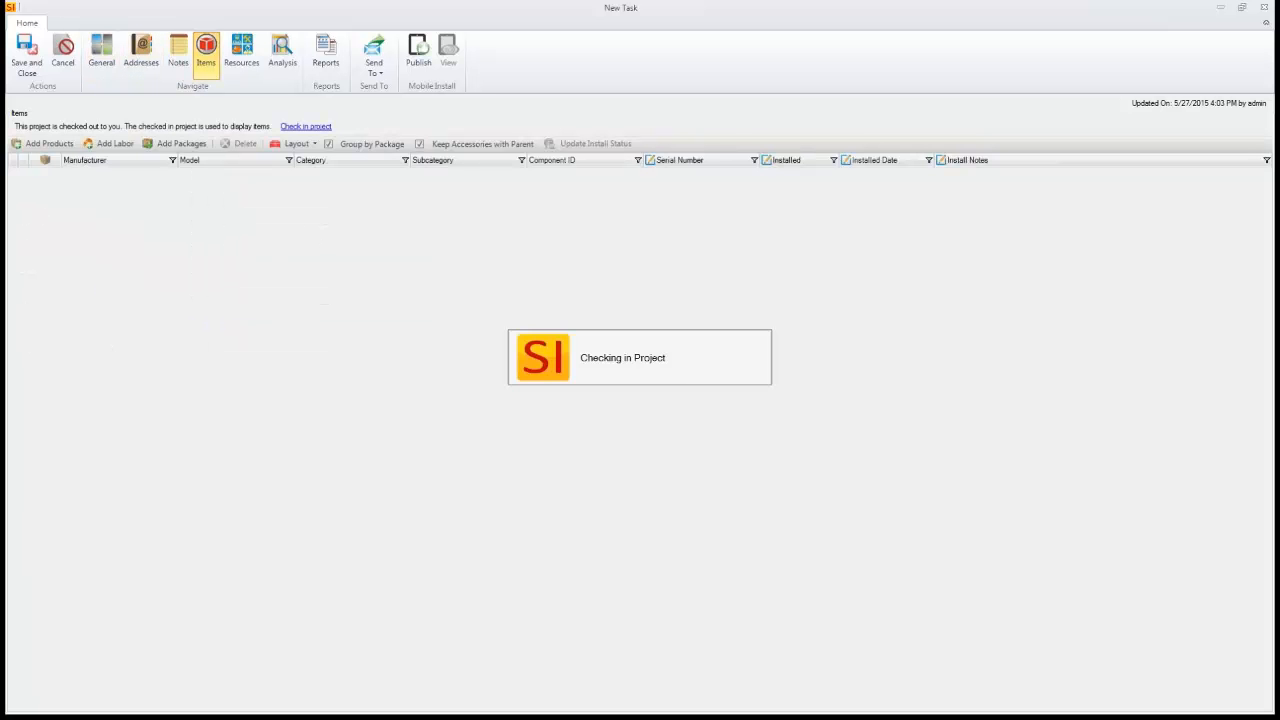
# - Open the Add Products dialog and browse its quick filters for locations, systems, manufacturers, categories and phases
pyautogui.click(42, 128)
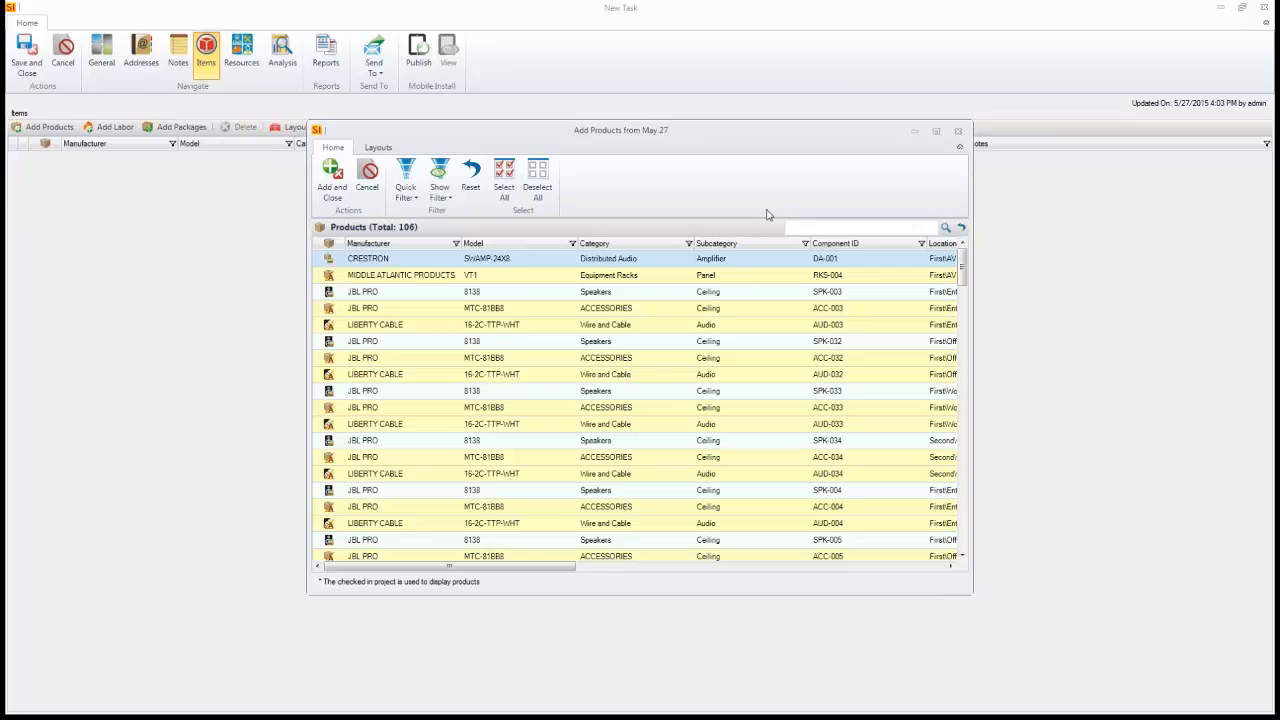
pyautogui.click(936, 131)
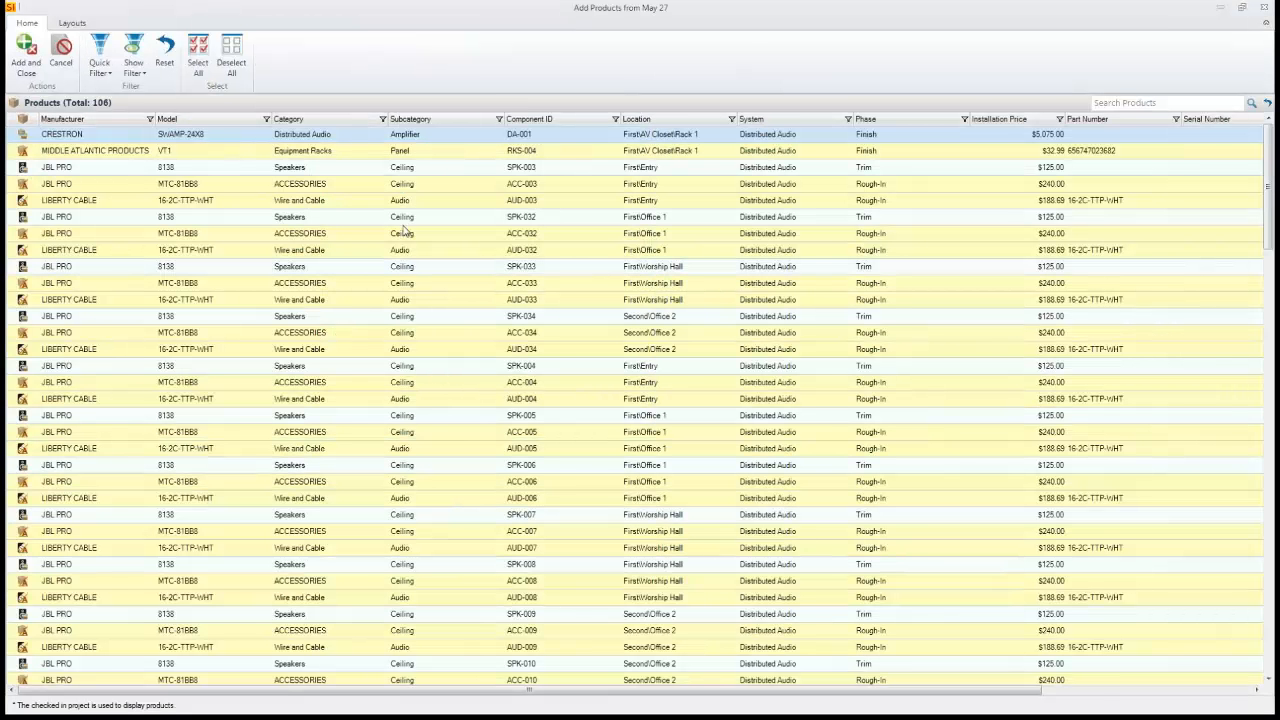
pyautogui.click(110, 78)
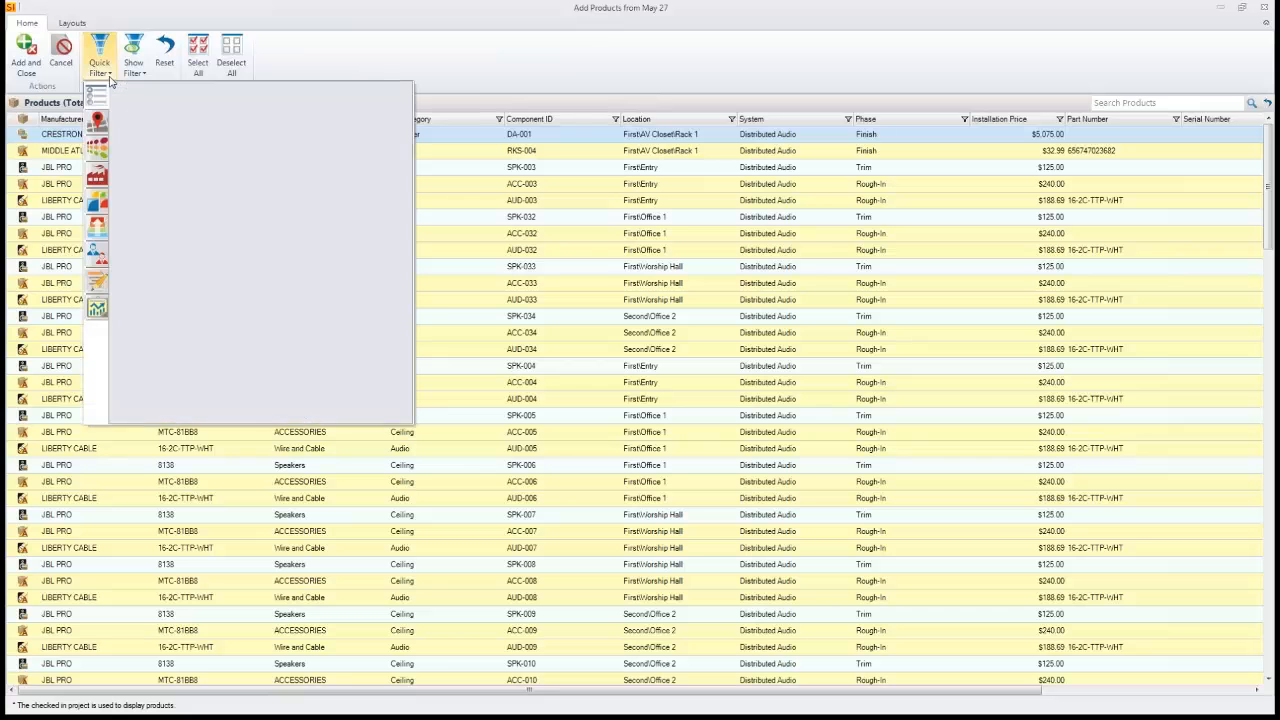
pyautogui.click(97, 119)
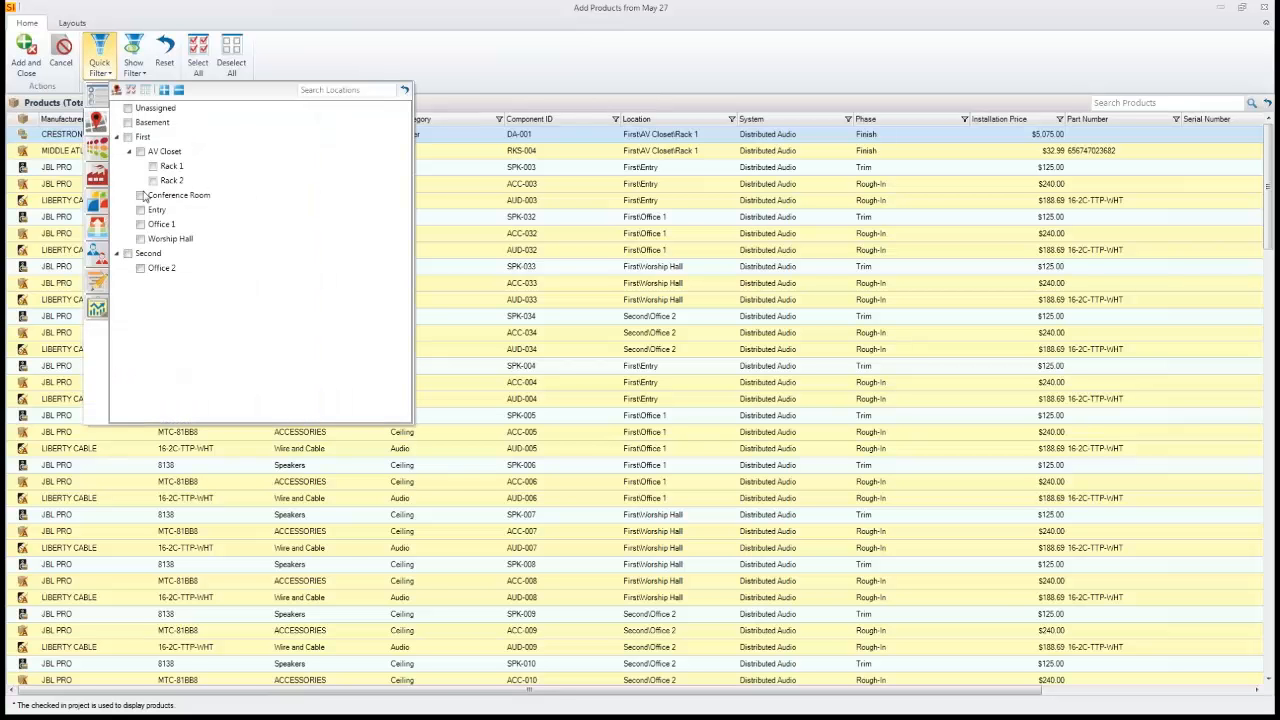
pyautogui.click(141, 196)
pyautogui.click(141, 196)
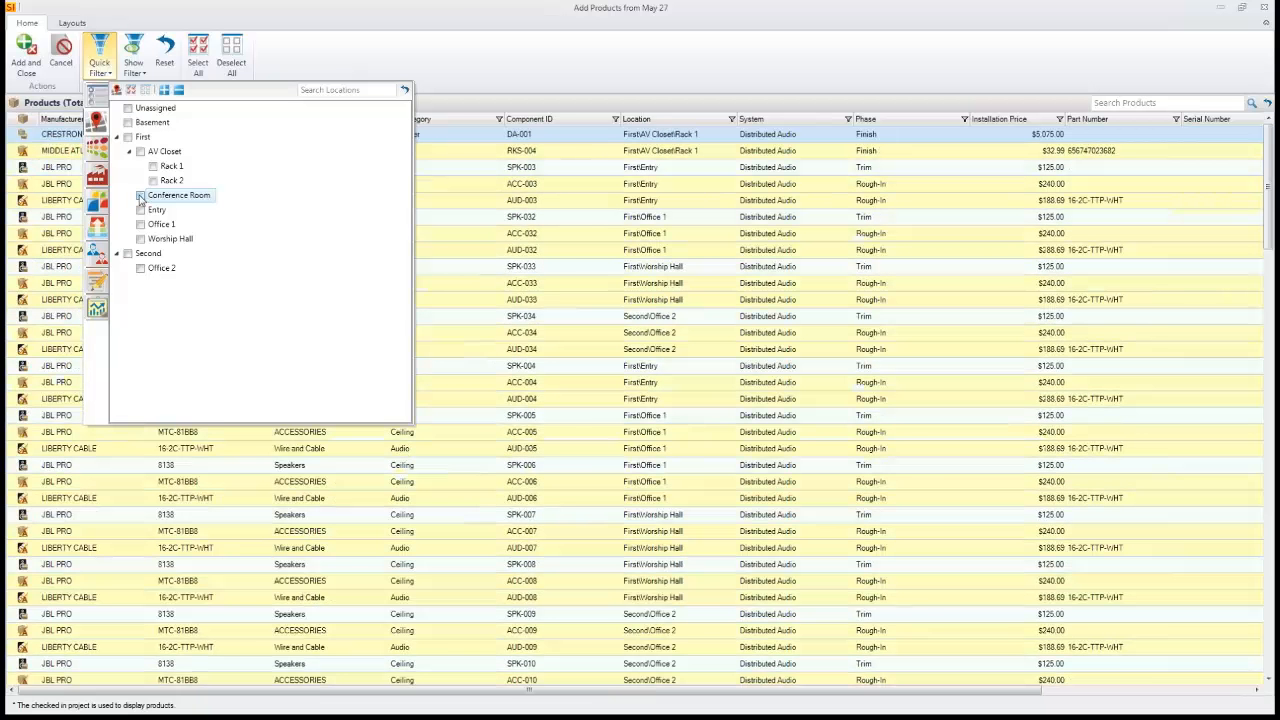
pyautogui.click(97, 149)
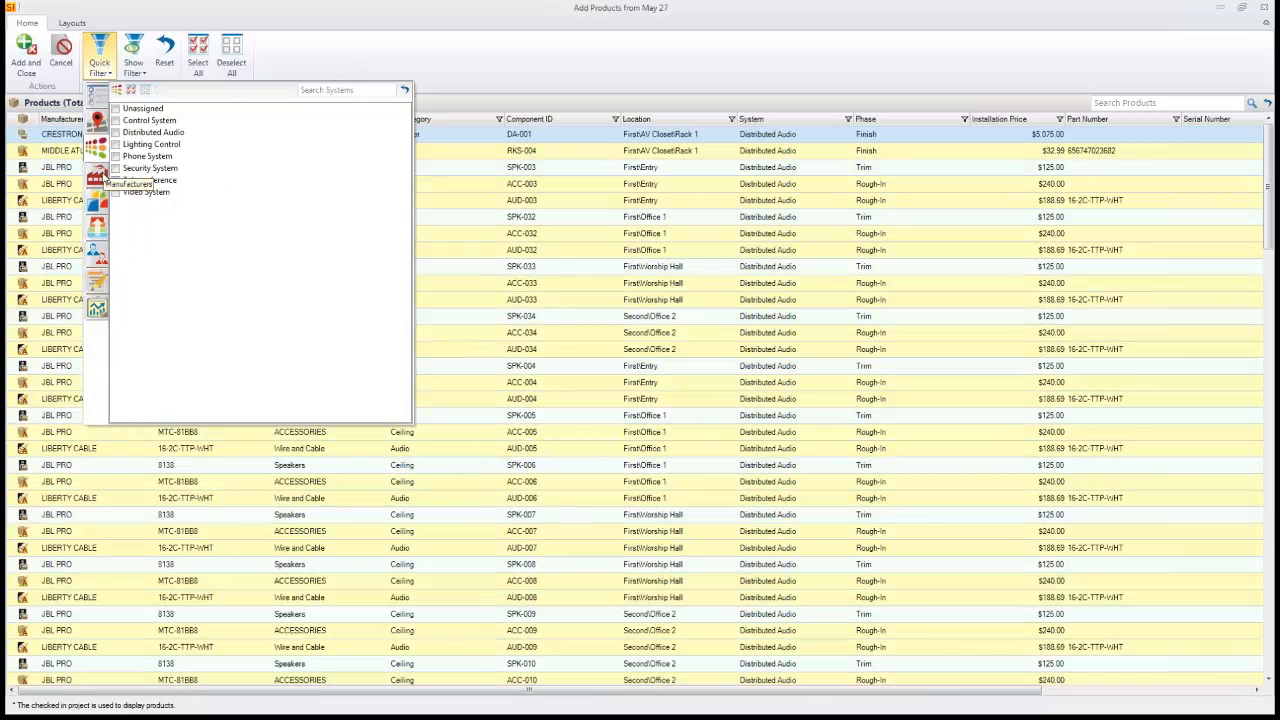
pyautogui.click(97, 176)
pyautogui.click(98, 203)
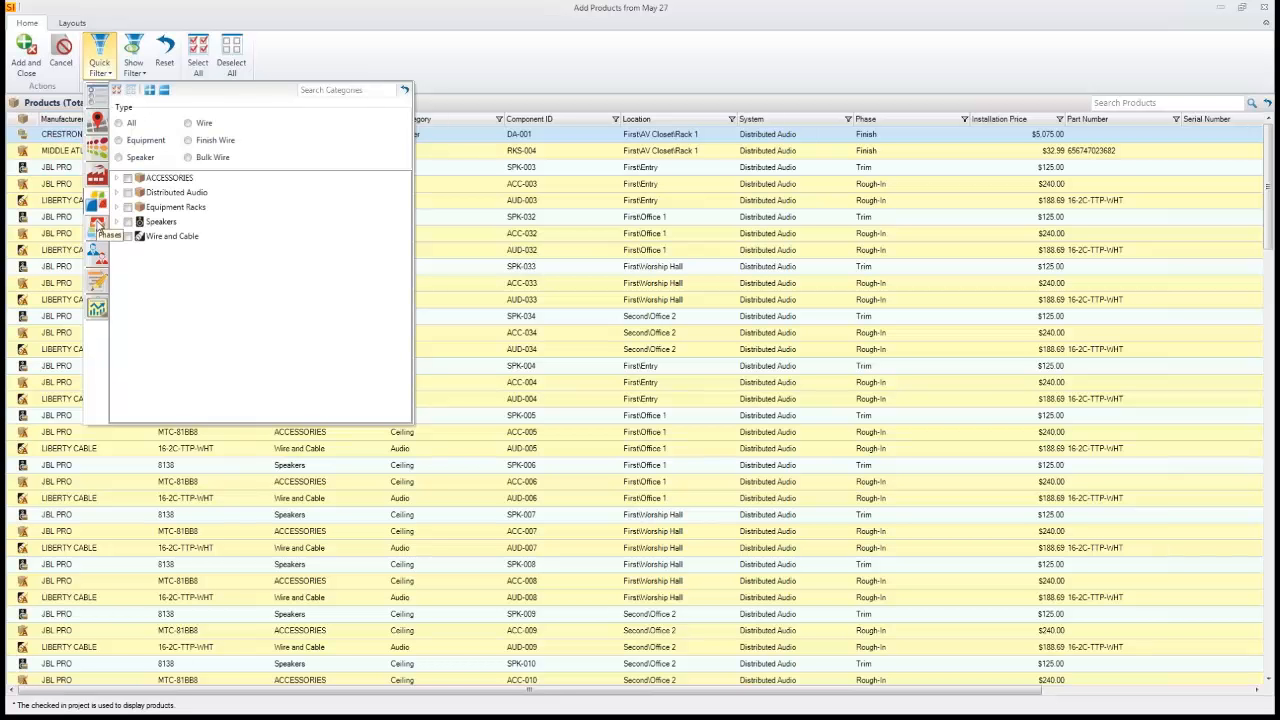
pyautogui.click(97, 225)
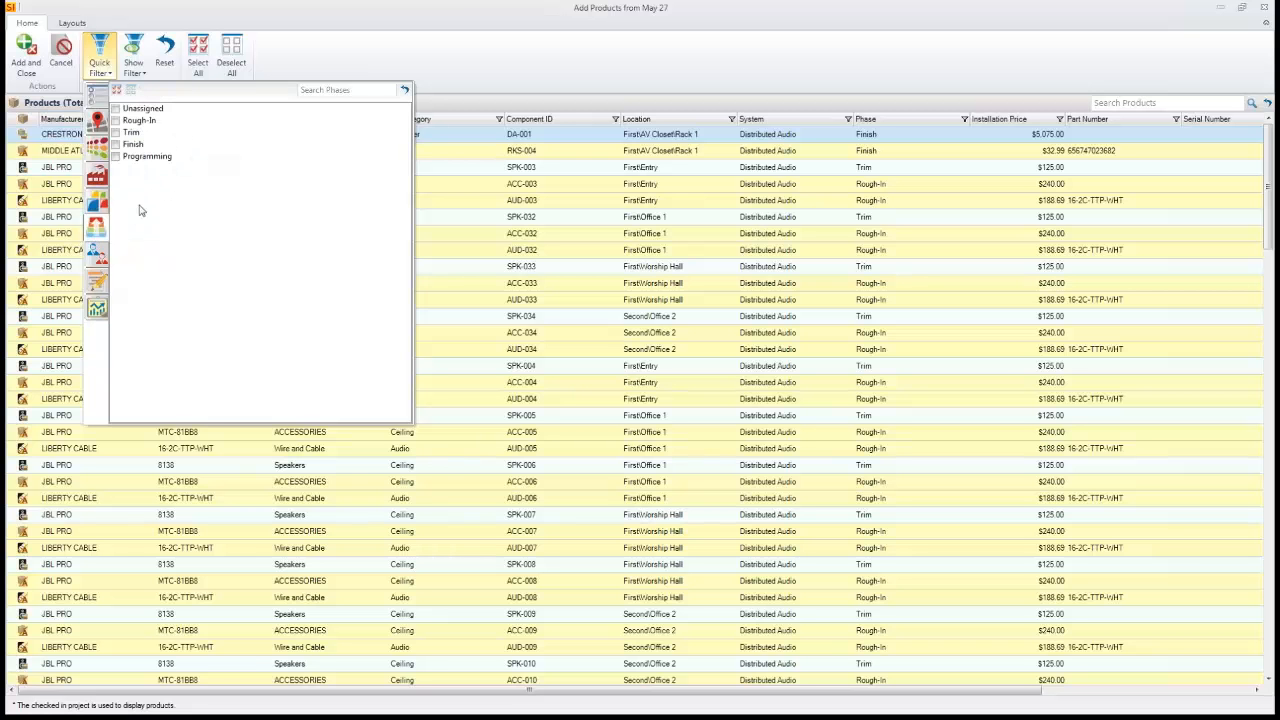
# - Filter the products to the Trim phase in the Conference Room and Entry locations
pyautogui.click(115, 134)
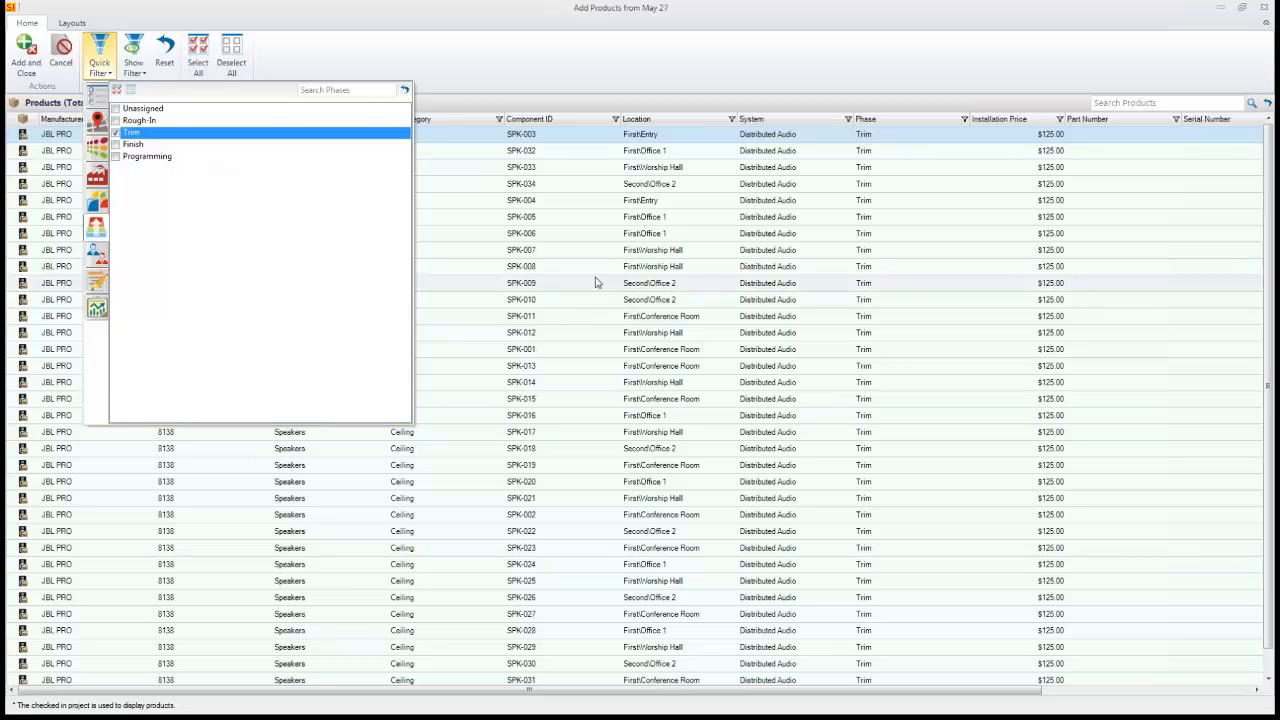
pyautogui.click(96, 122)
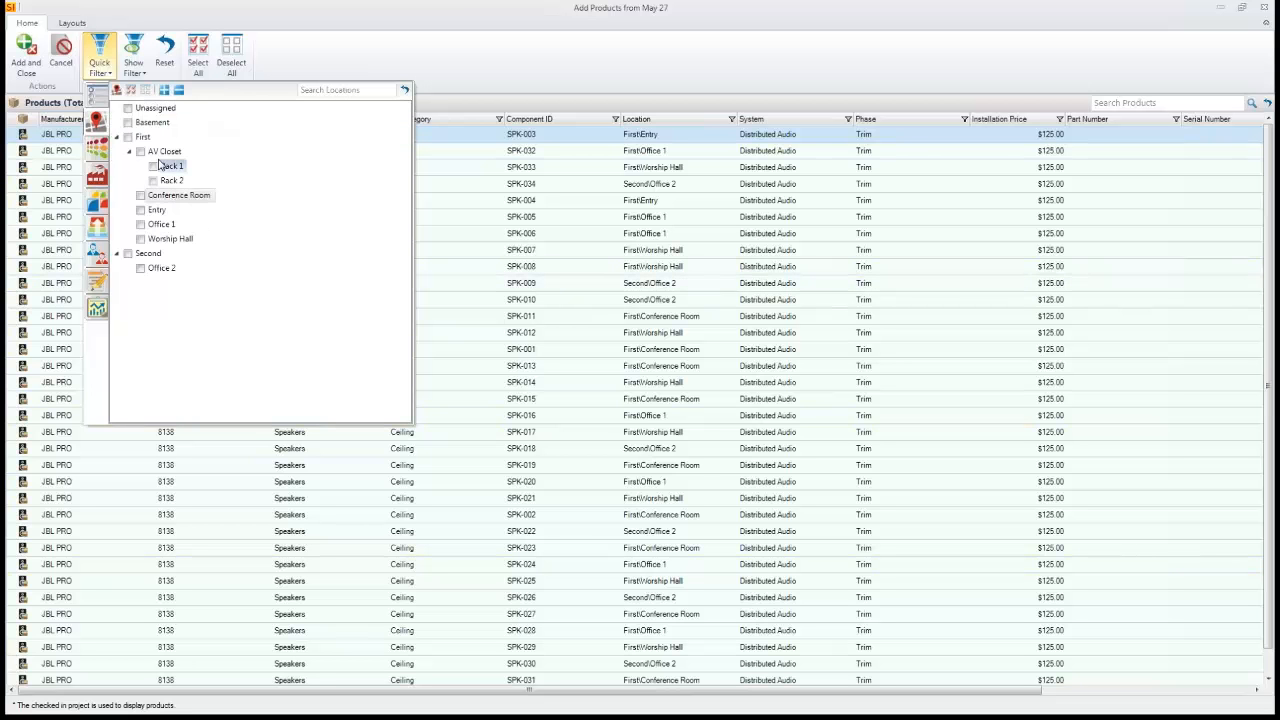
pyautogui.click(141, 196)
pyautogui.click(141, 210)
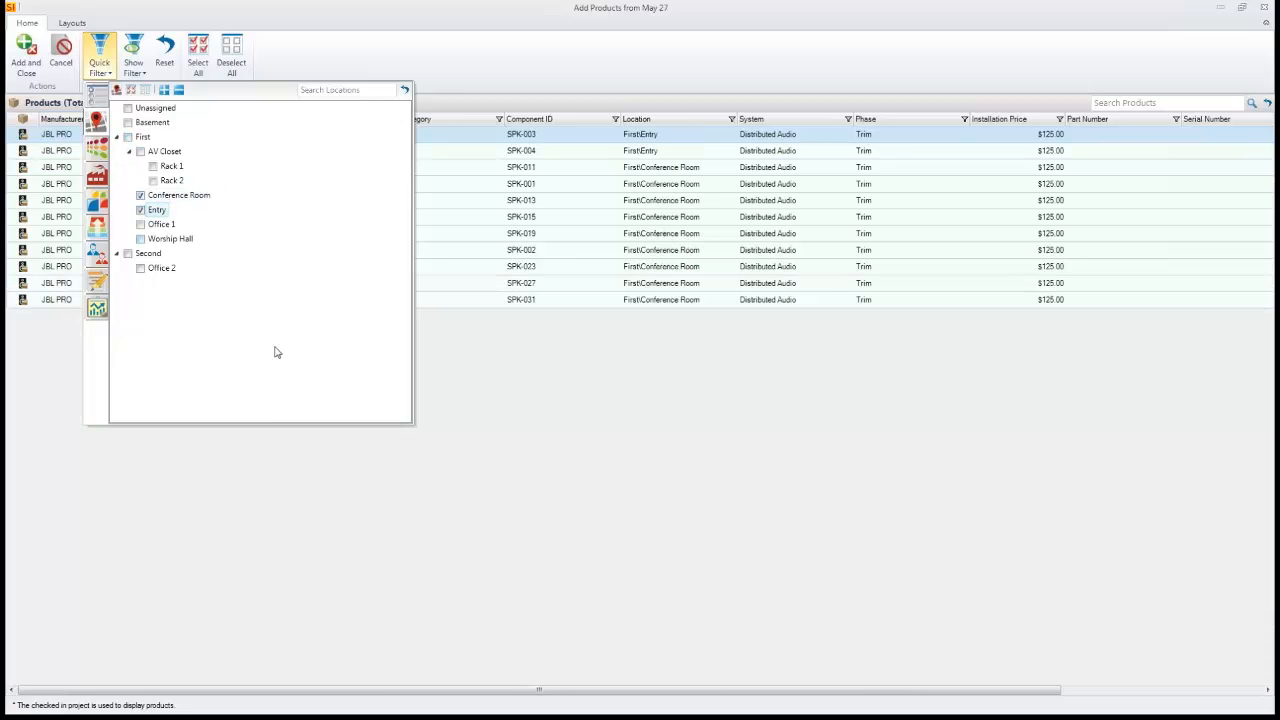
pyautogui.click(343, 122)
# - Select all filtered products and add them to the task
pyautogui.click(198, 62)
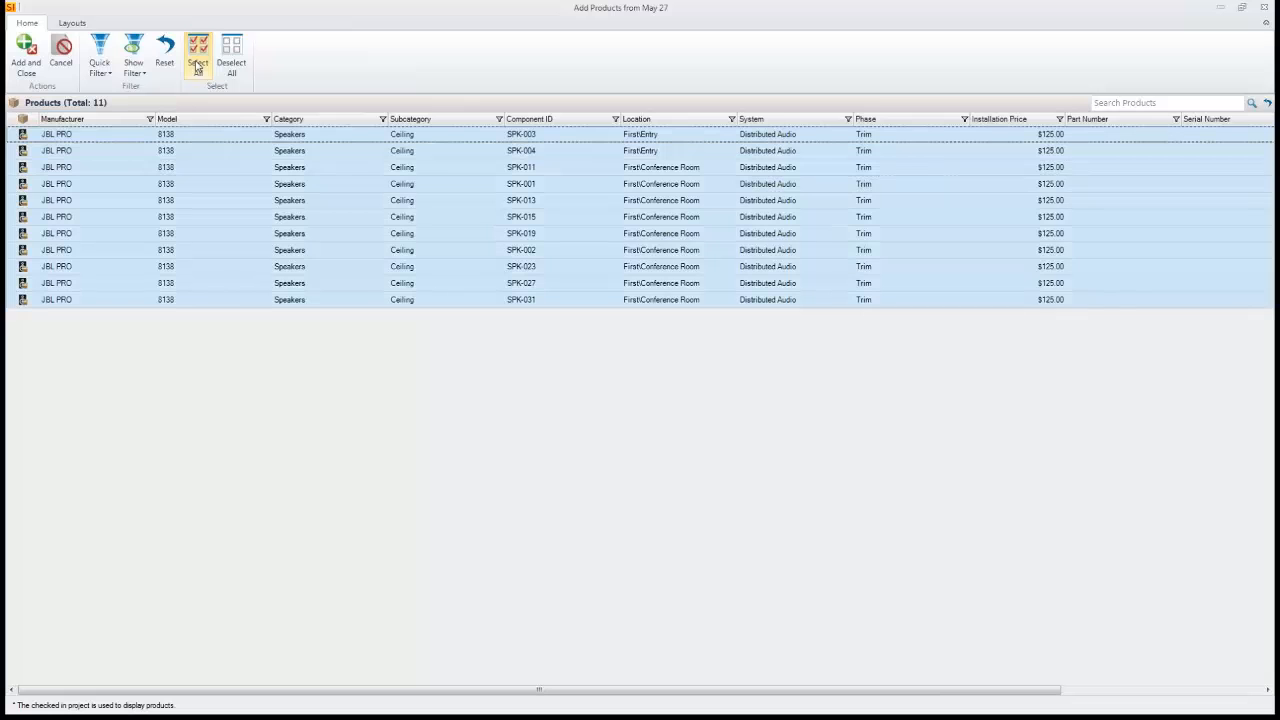
pyautogui.click(27, 68)
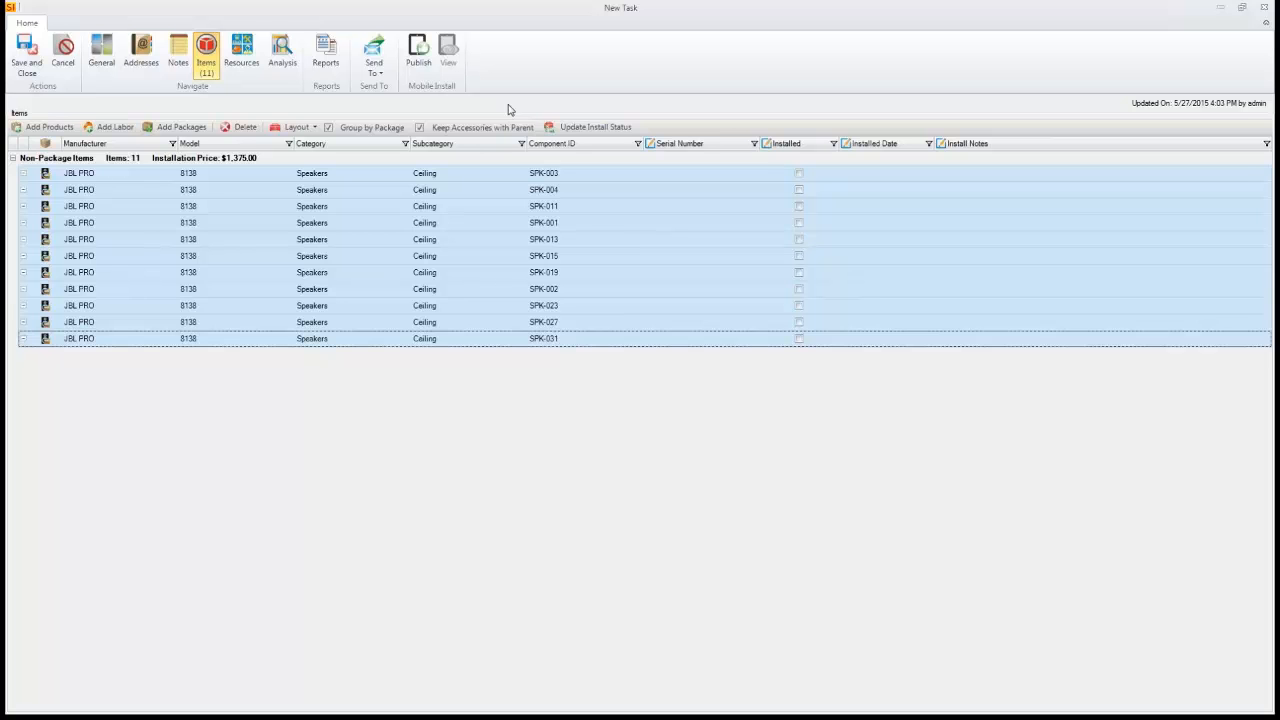
# - Assign the Sales Rep resource to the task and allocate estimated hours based on total labor hours
pyautogui.click(245, 55)
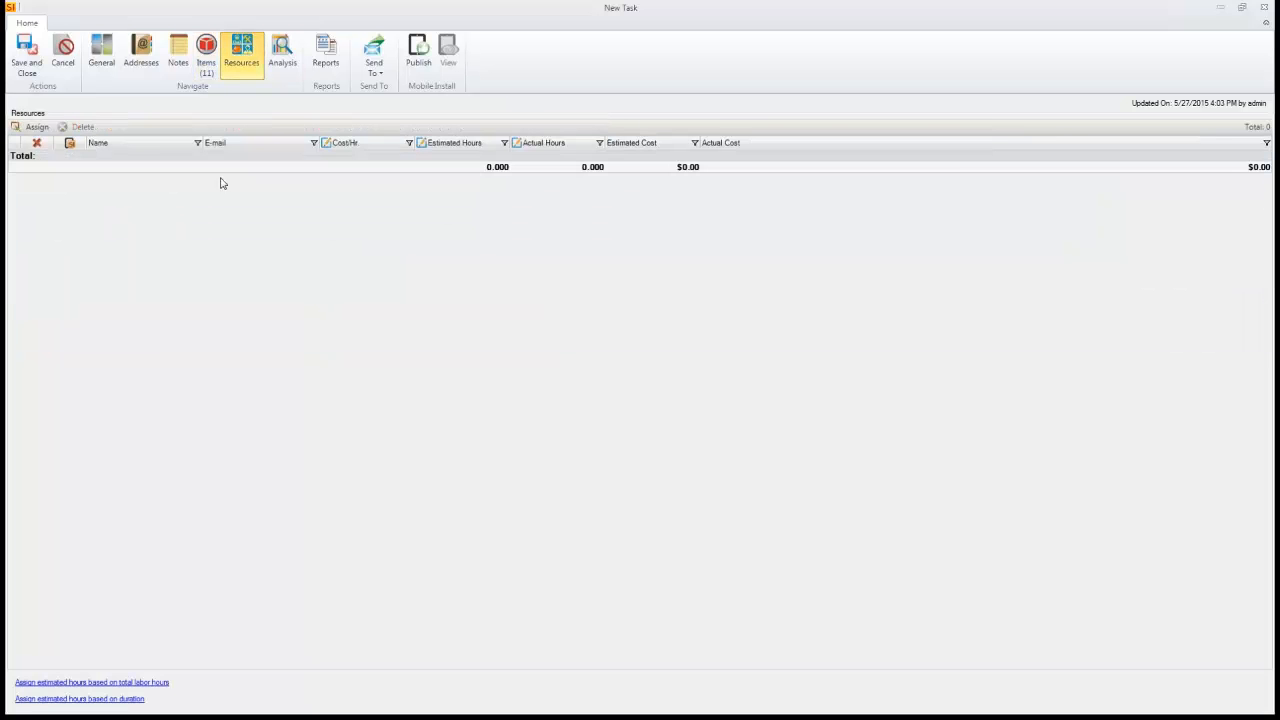
pyautogui.click(37, 127)
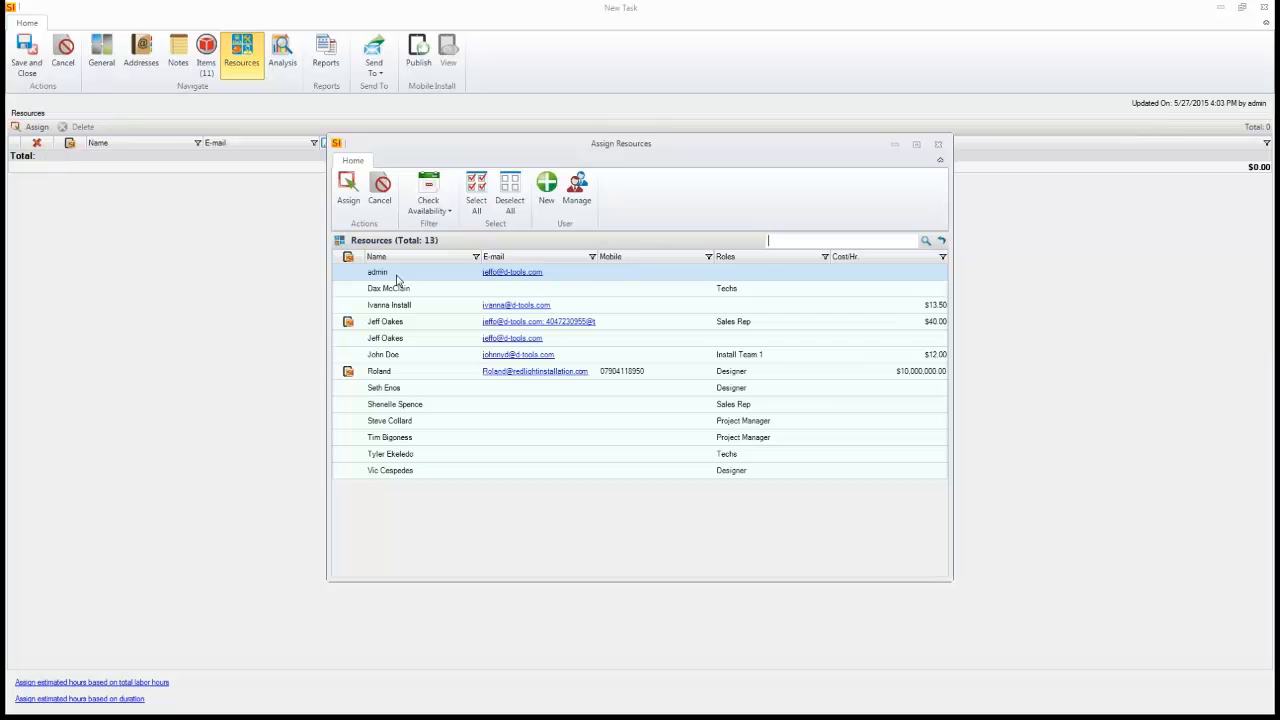
pyautogui.click(387, 324)
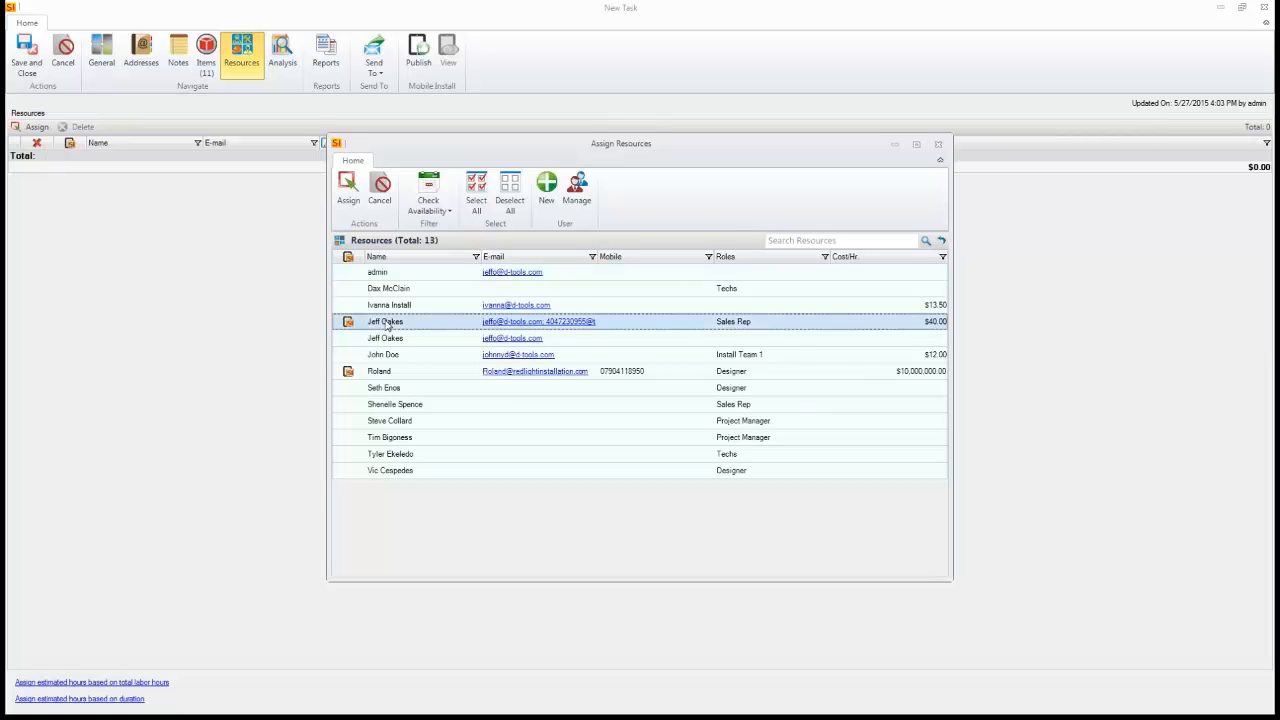
pyautogui.click(348, 372)
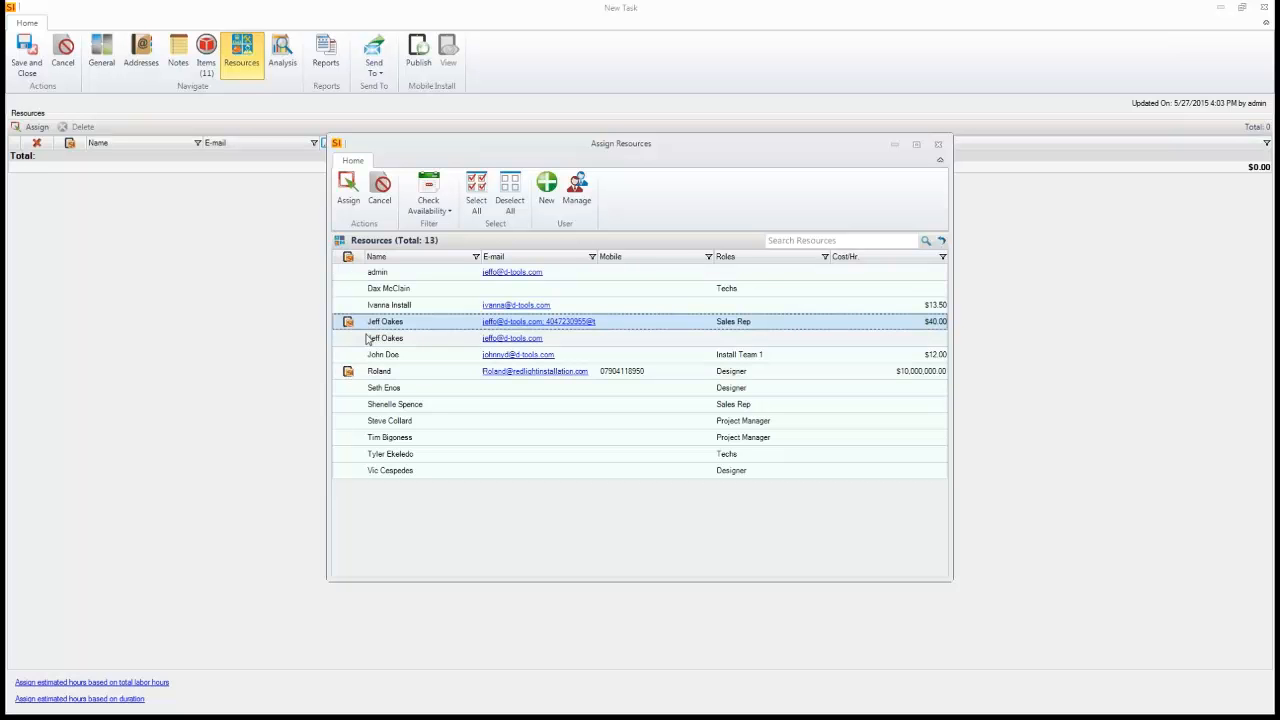
pyautogui.click(348, 192)
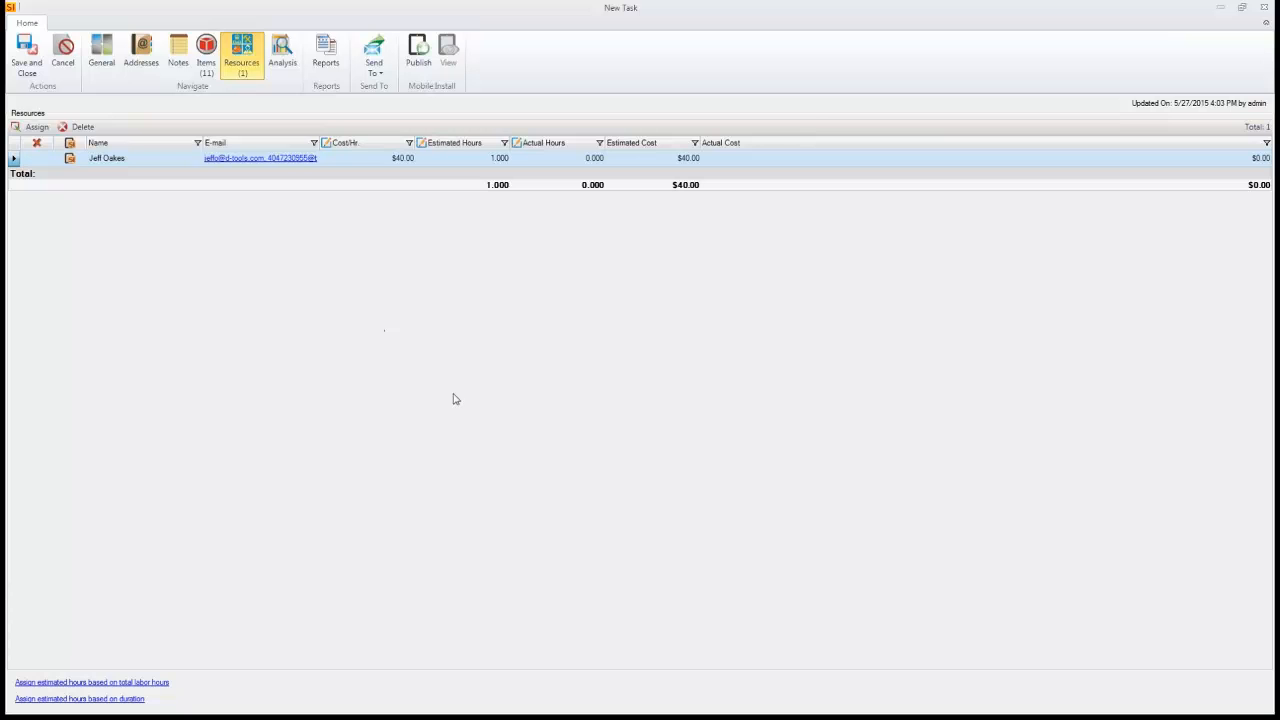
pyautogui.click(157, 683)
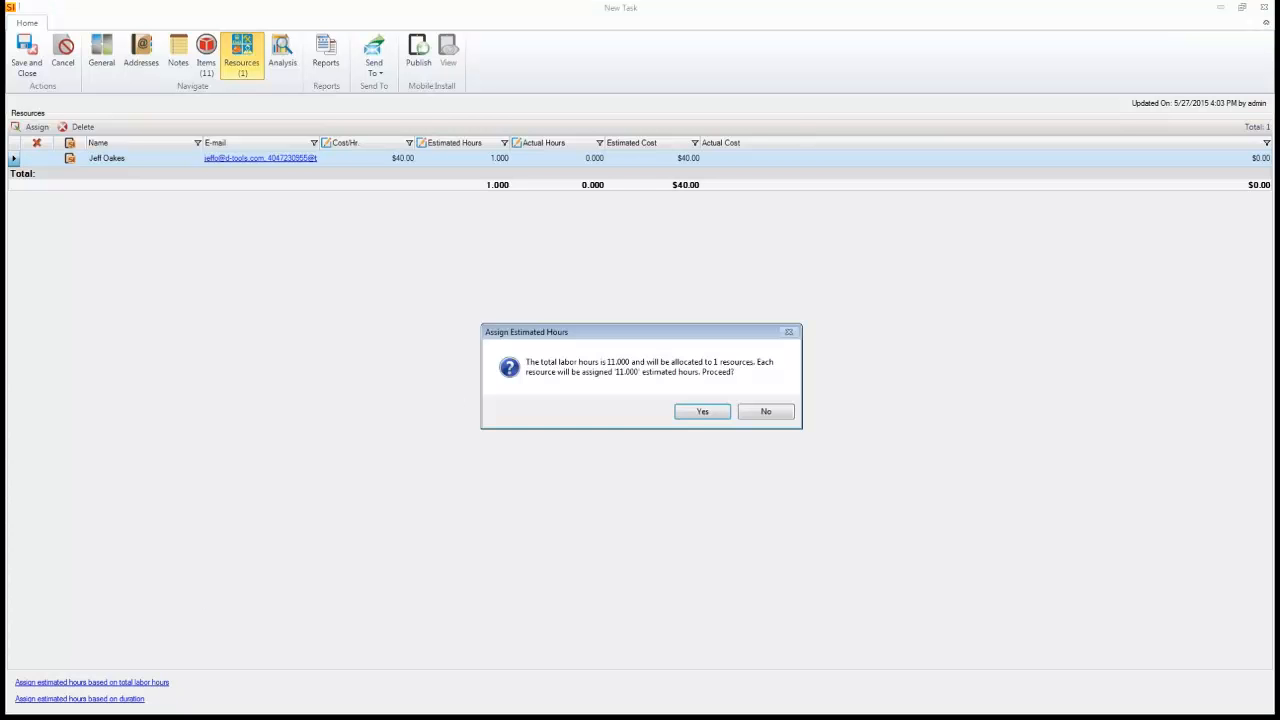
pyautogui.click(703, 418)
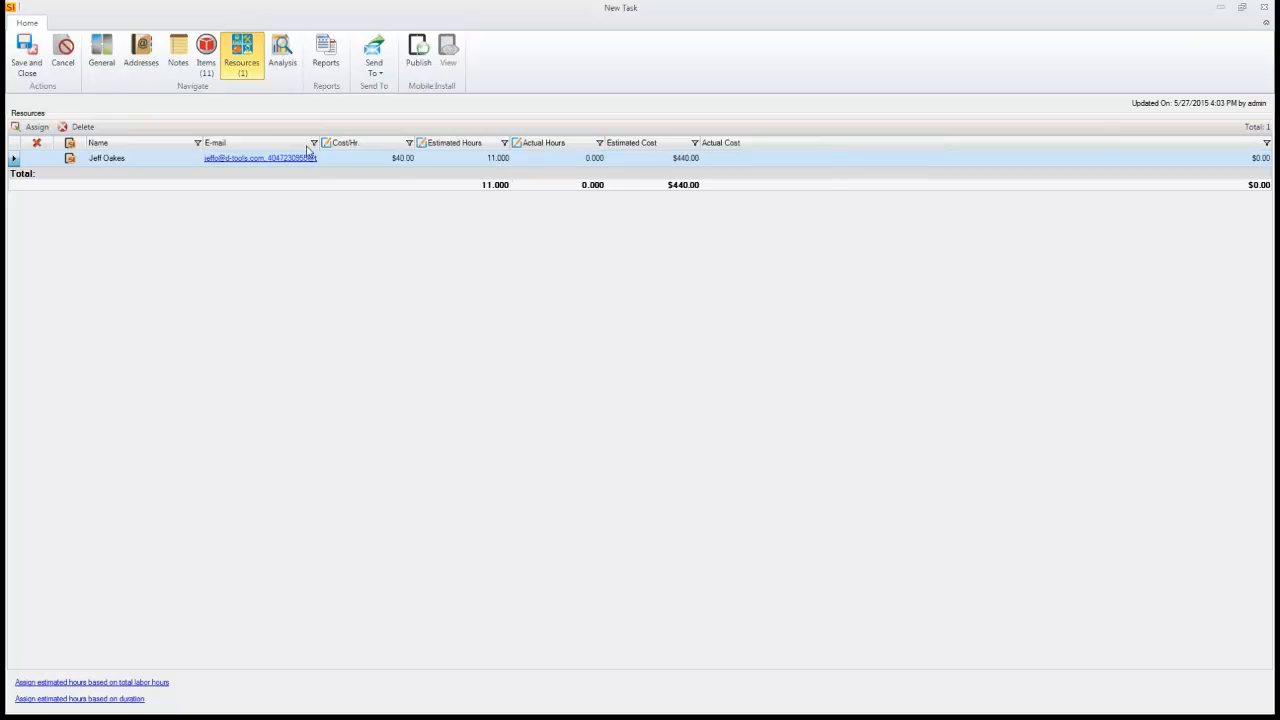
# - Set the task's start date to 5/28/2015 and compute the end date from item labor hours
pyautogui.click(104, 68)
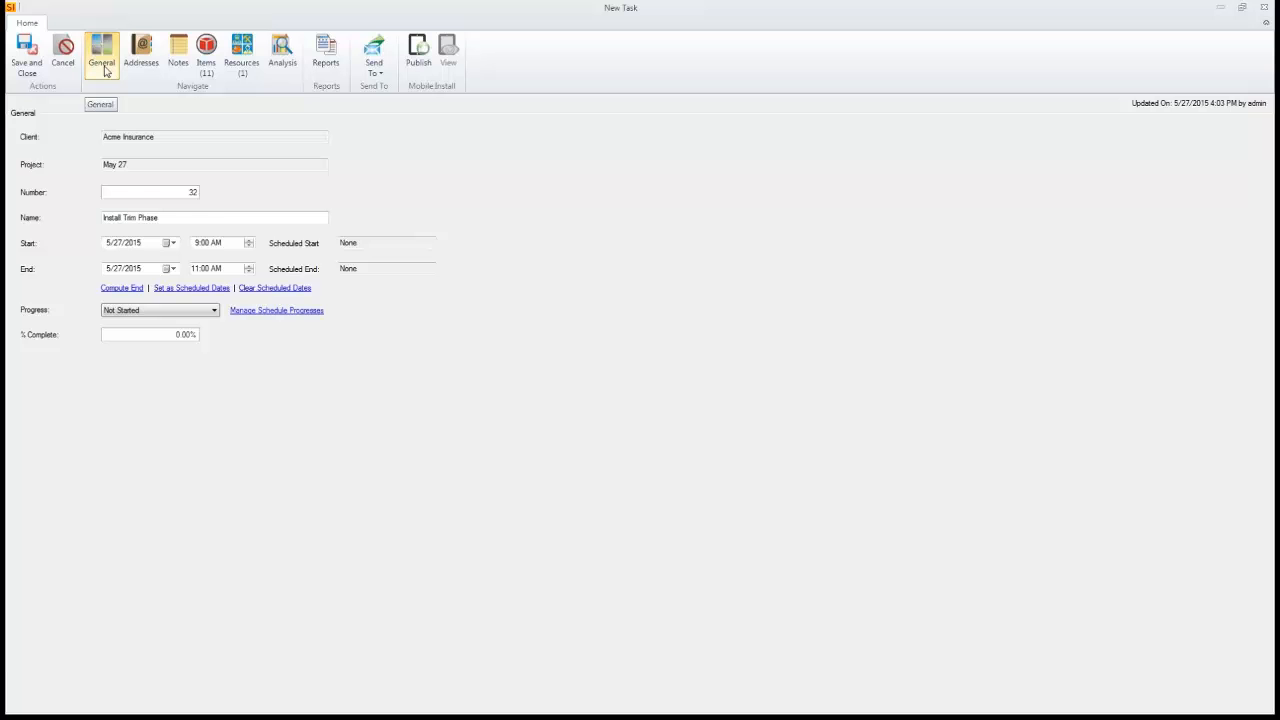
pyautogui.click(171, 243)
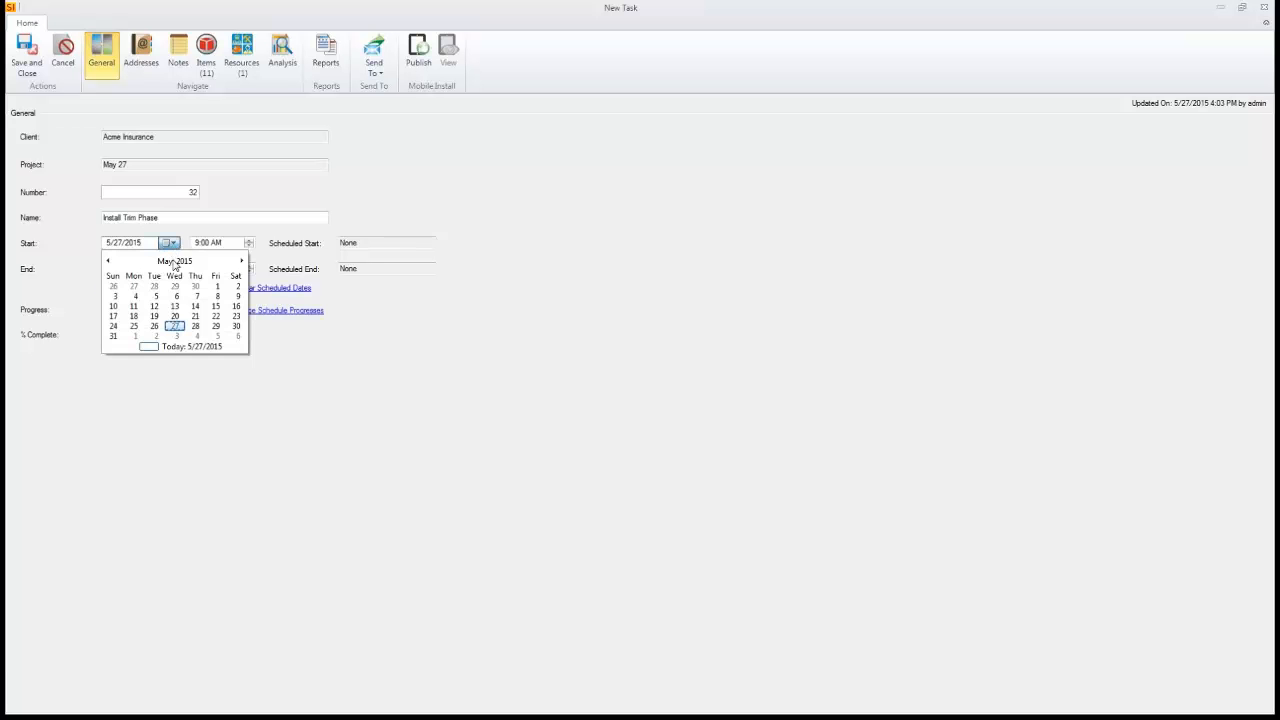
pyautogui.click(196, 328)
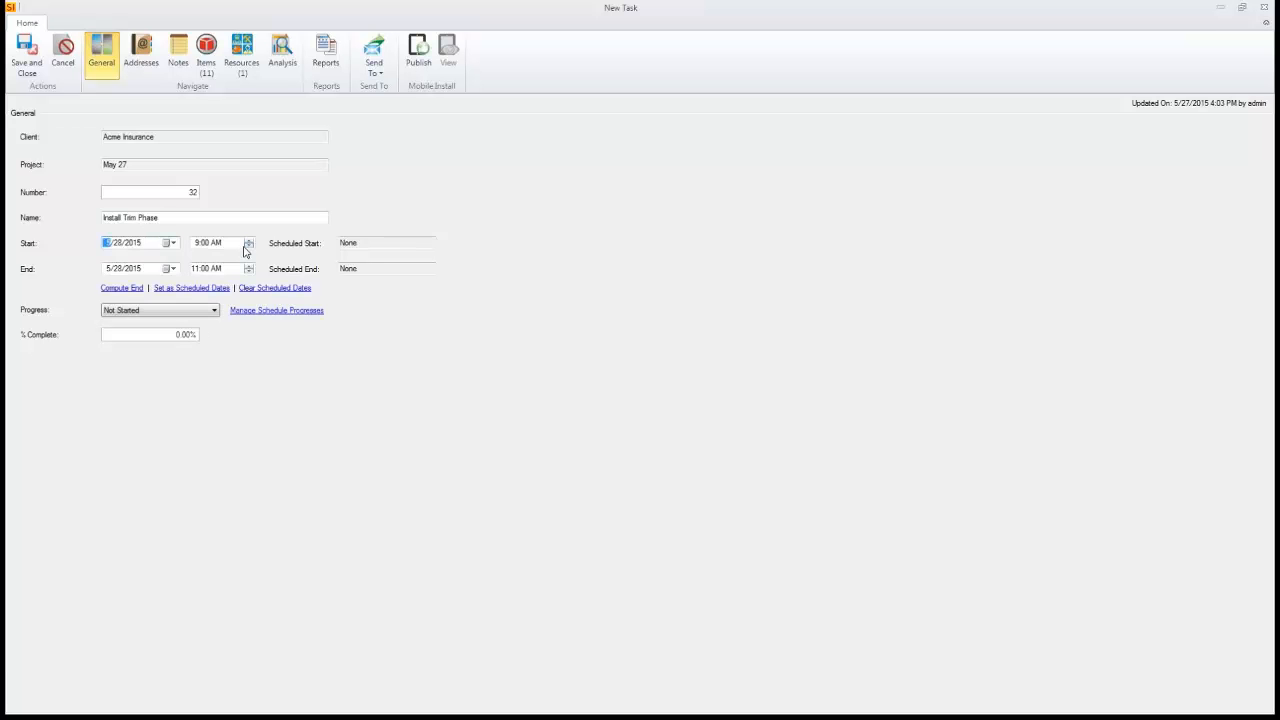
pyautogui.click(125, 288)
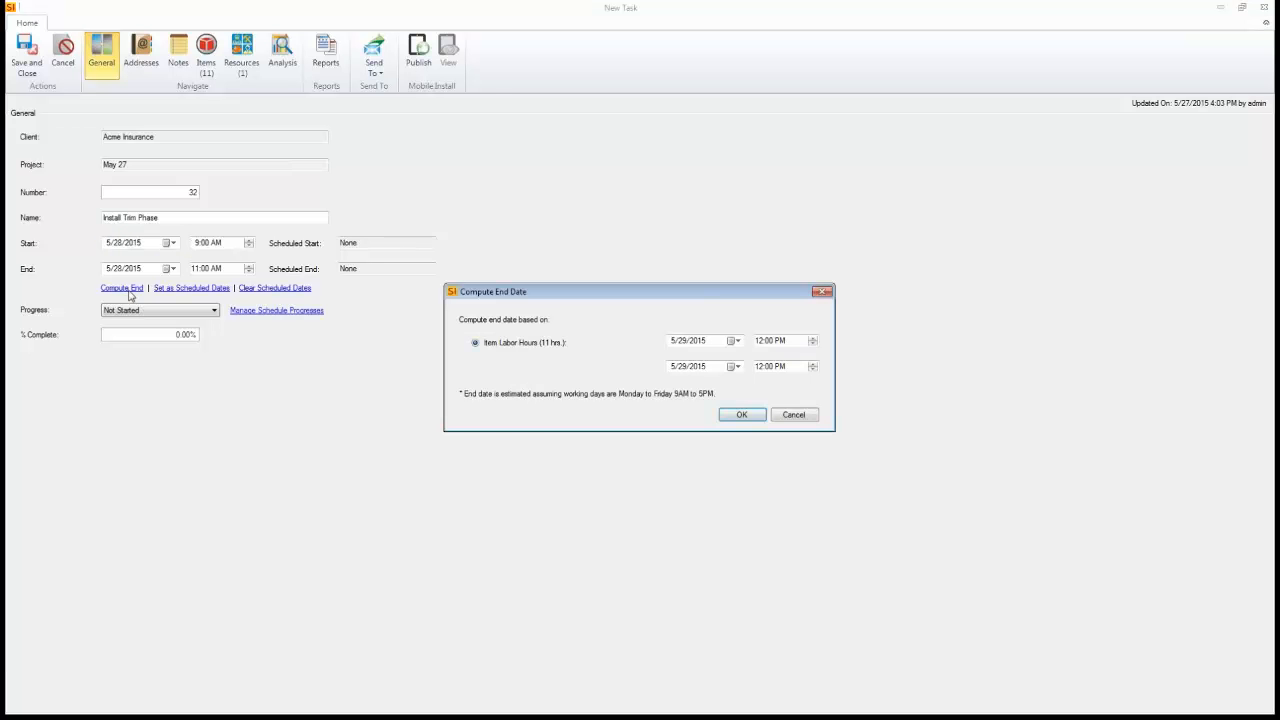
pyautogui.click(742, 415)
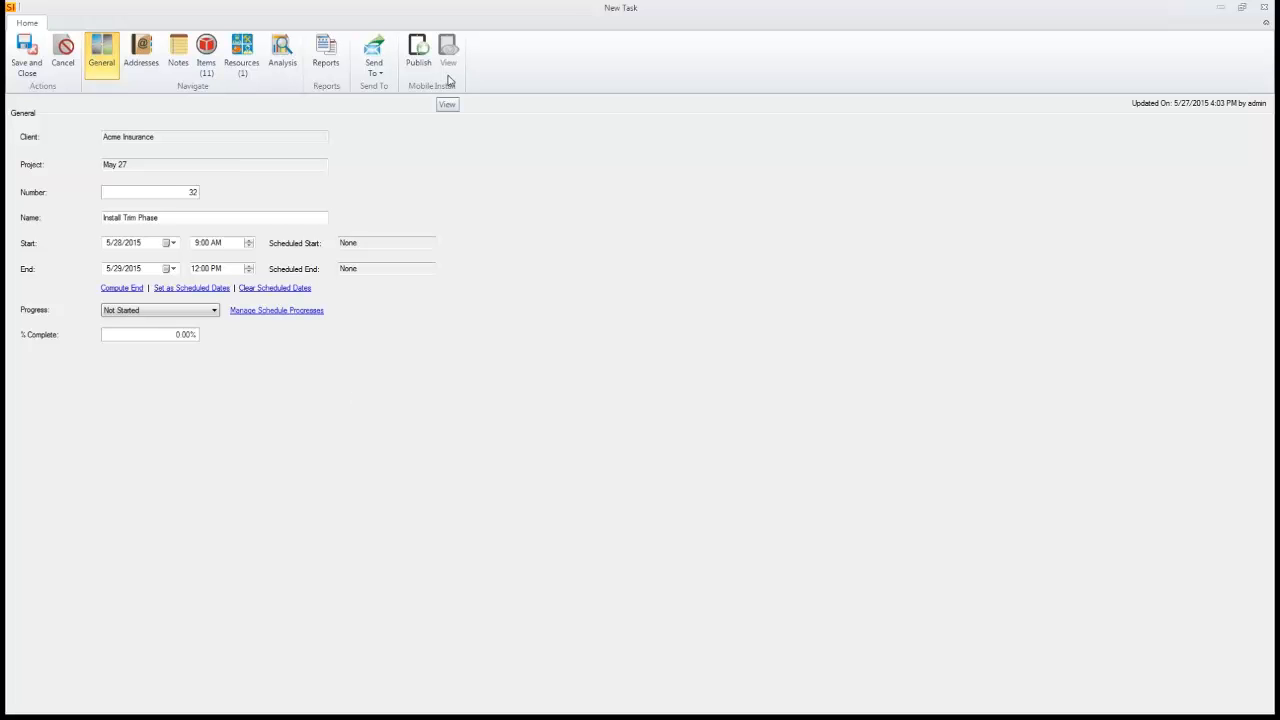
pyautogui.click(379, 73)
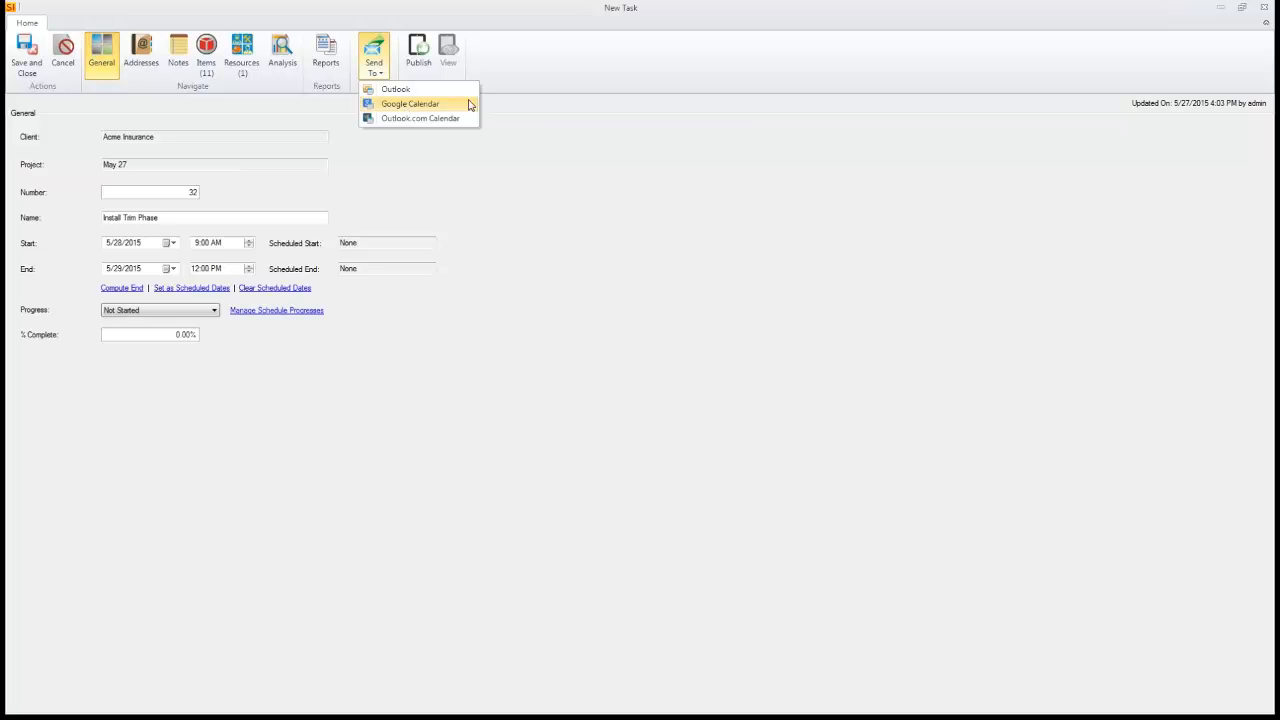
pyautogui.click(512, 90)
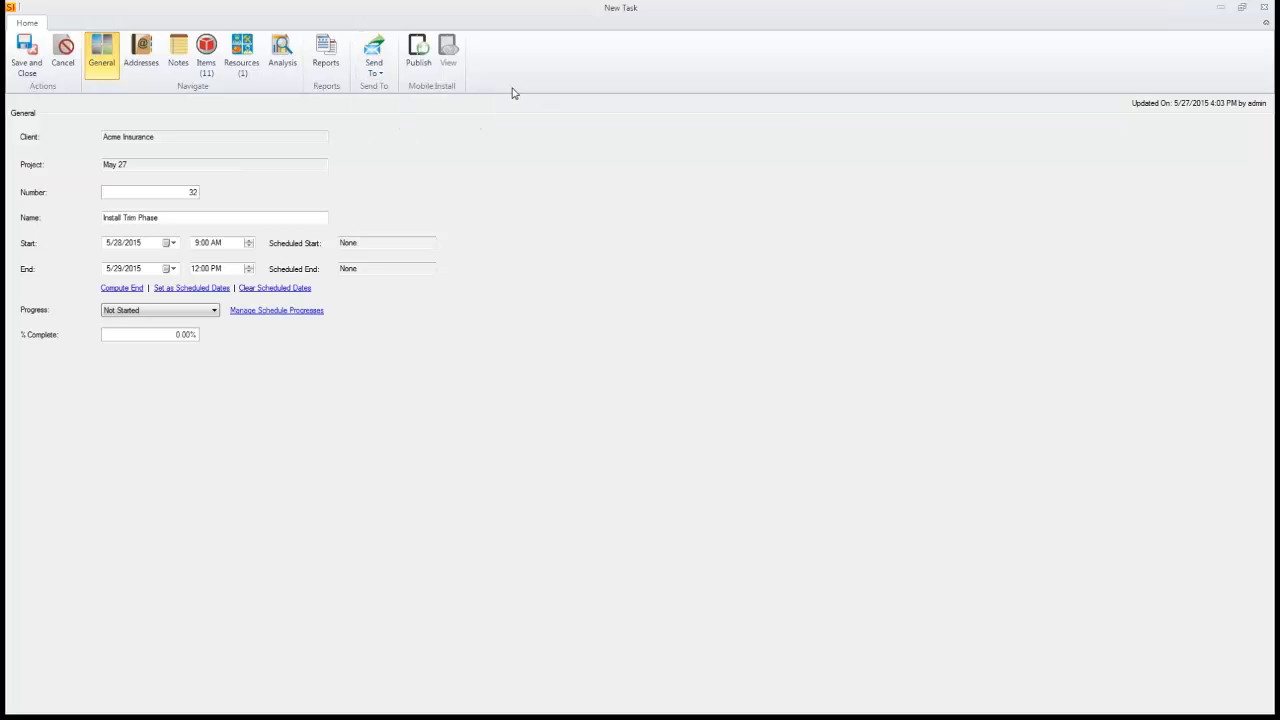
# - Publish the task to Mobile Install, saving it first and attaching the Task Detail and Task Ship List reports
pyautogui.click(418, 65)
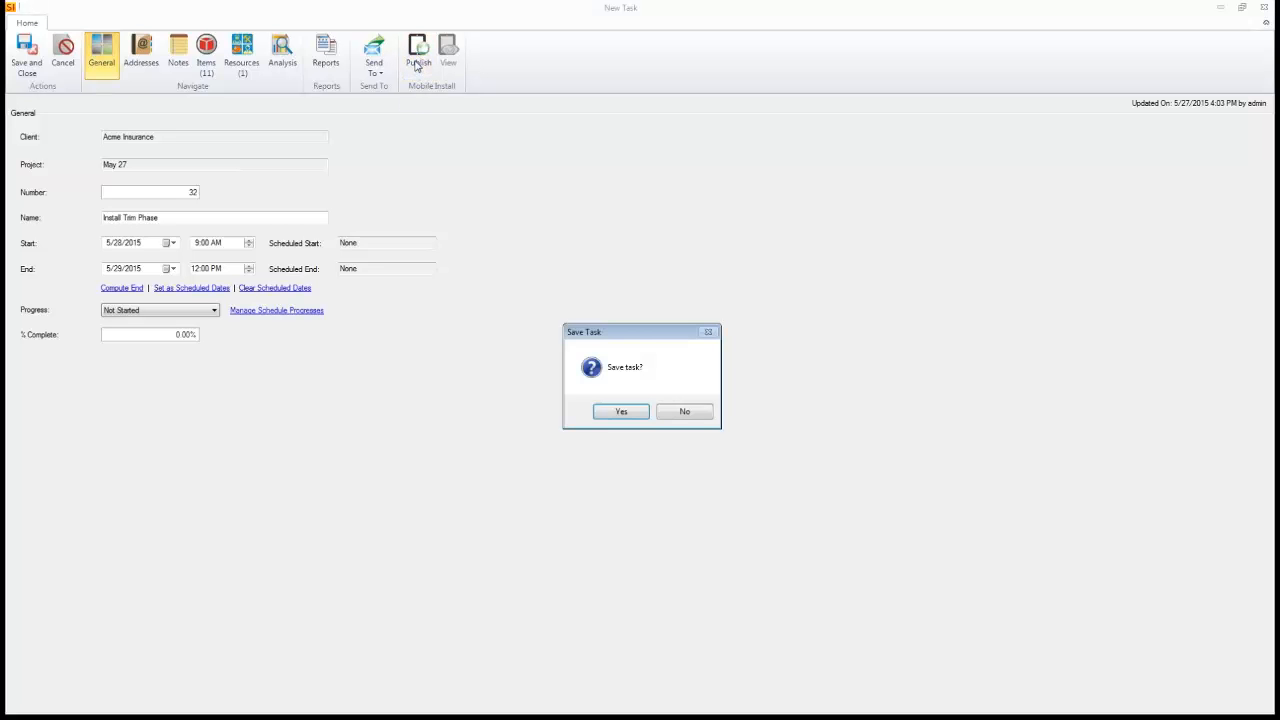
pyautogui.click(606, 410)
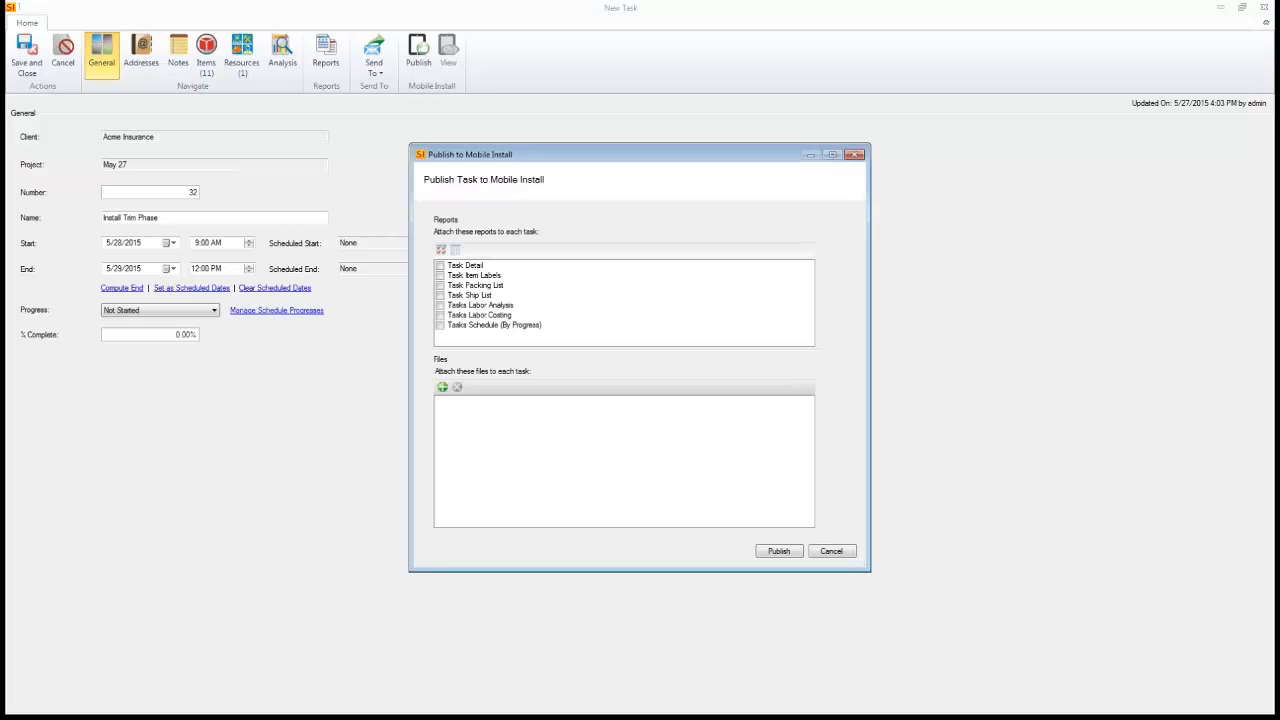
pyautogui.click(440, 266)
pyautogui.click(440, 296)
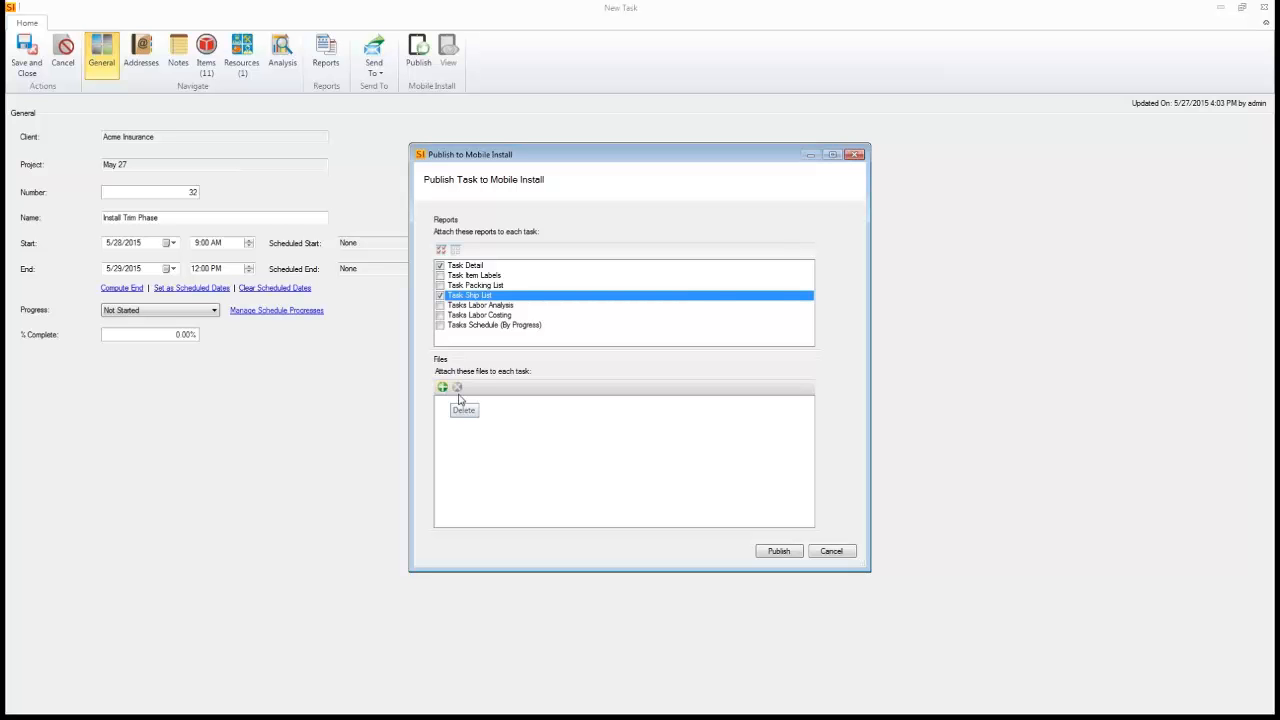
pyautogui.click(779, 551)
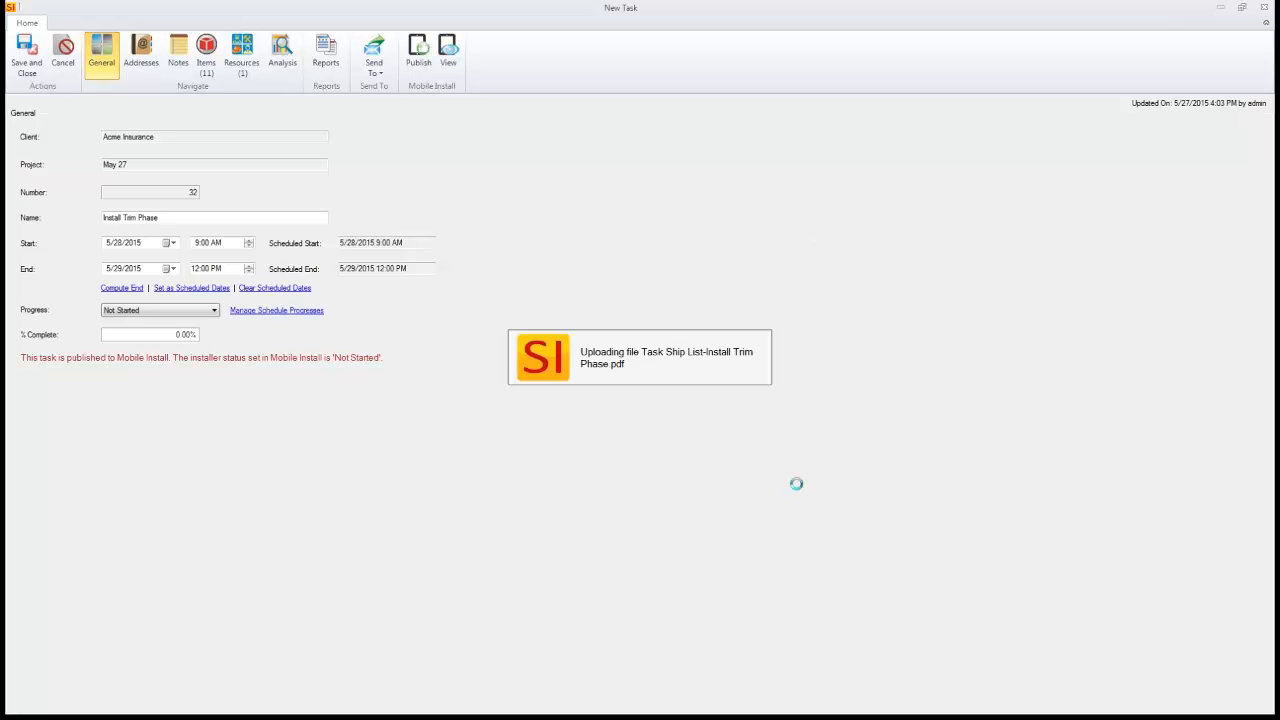
pyautogui.click(711, 416)
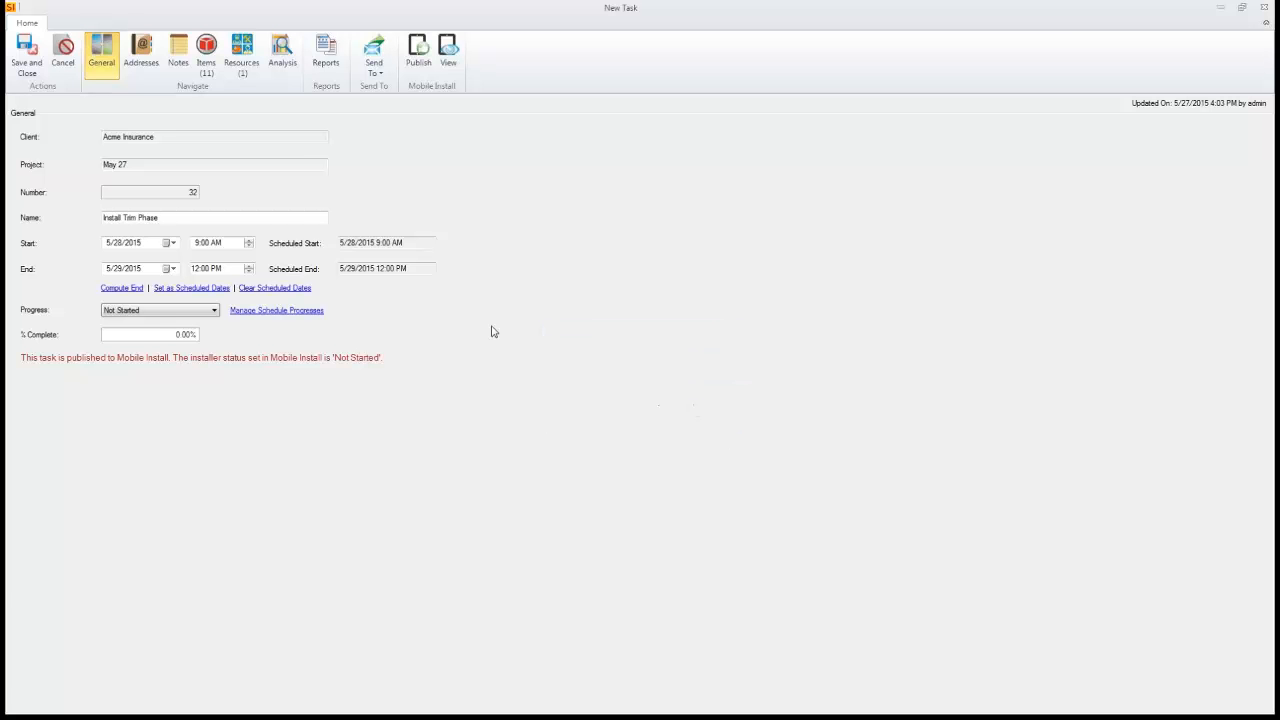
# - Save and close the task, then check the project's Revisions and Files tabs
pyautogui.click(28, 66)
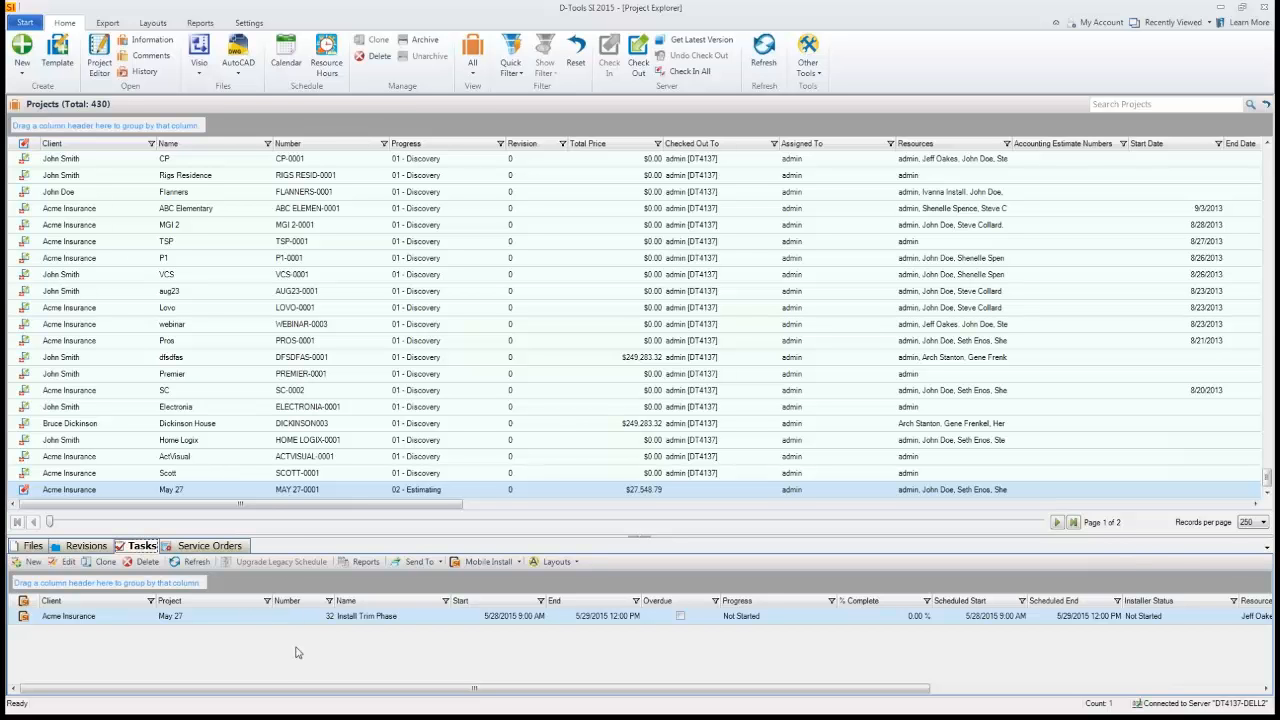
pyautogui.click(68, 548)
pyautogui.click(32, 548)
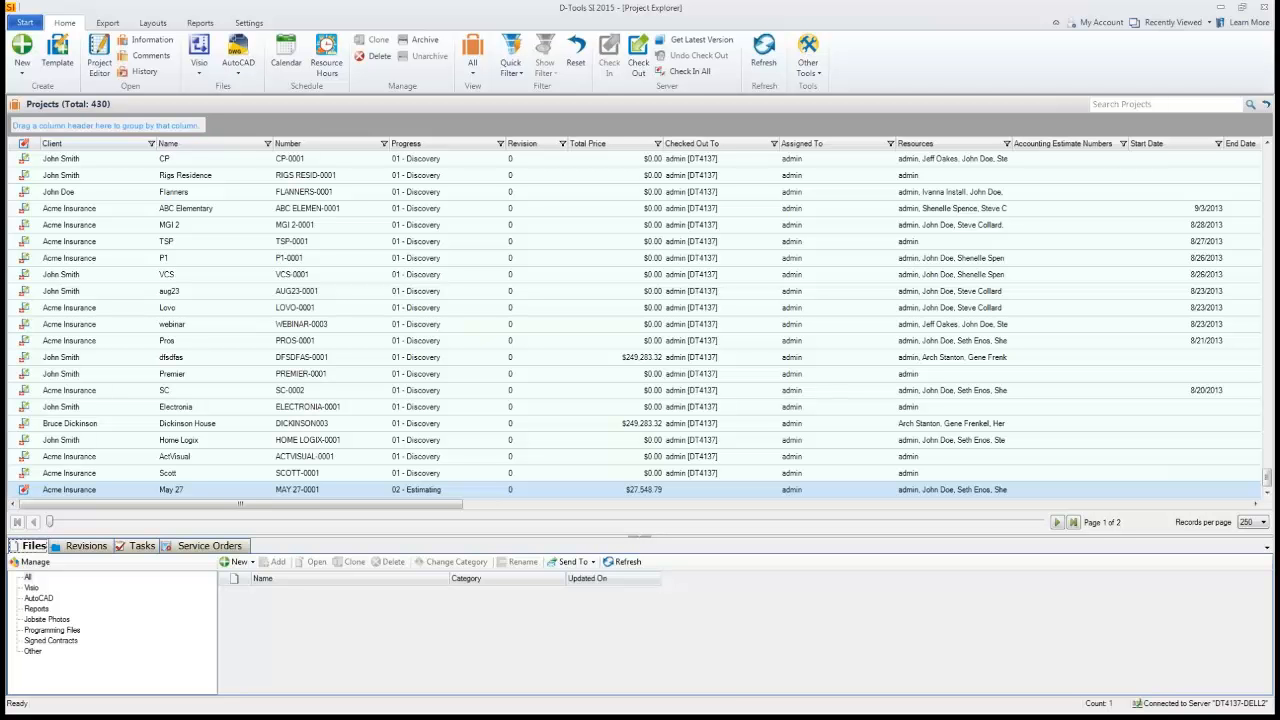
# - Switch to the Mobile Install web app and preview the dashboard in responsive design mode at 980x1280
pyautogui.click(841, 718)
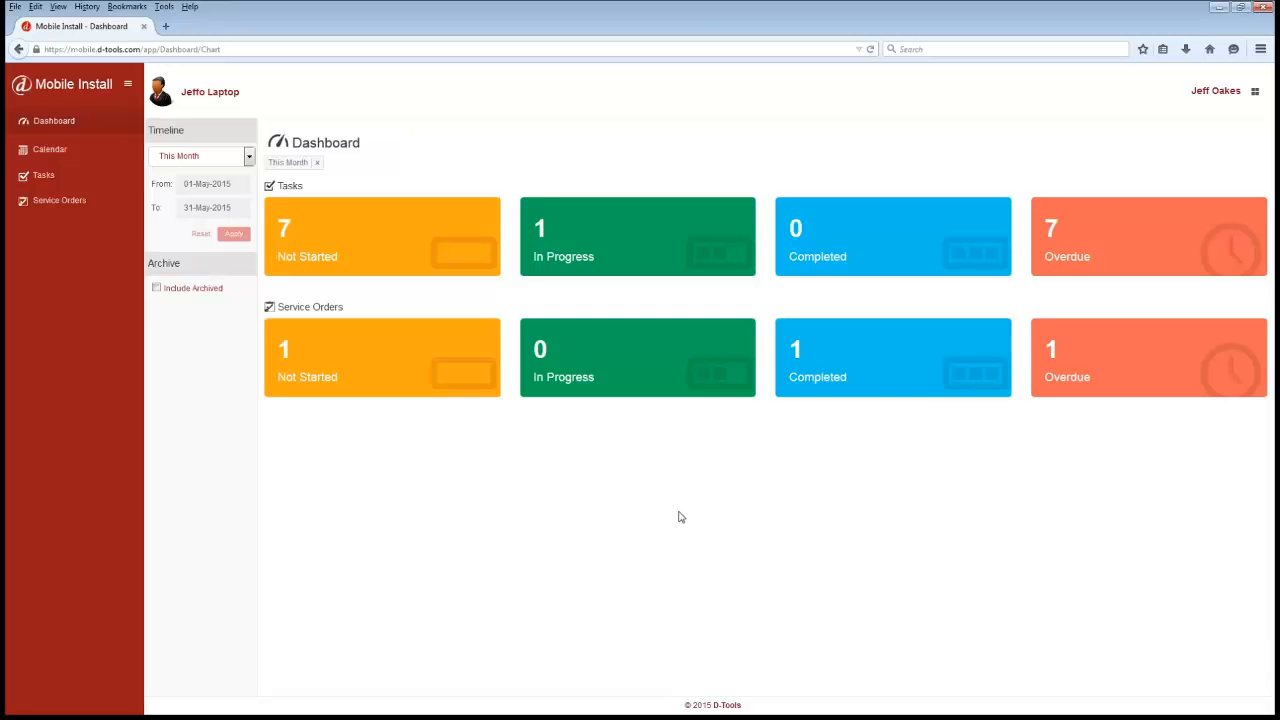
pyautogui.hotkey('ctrl', 'shift', 'm')
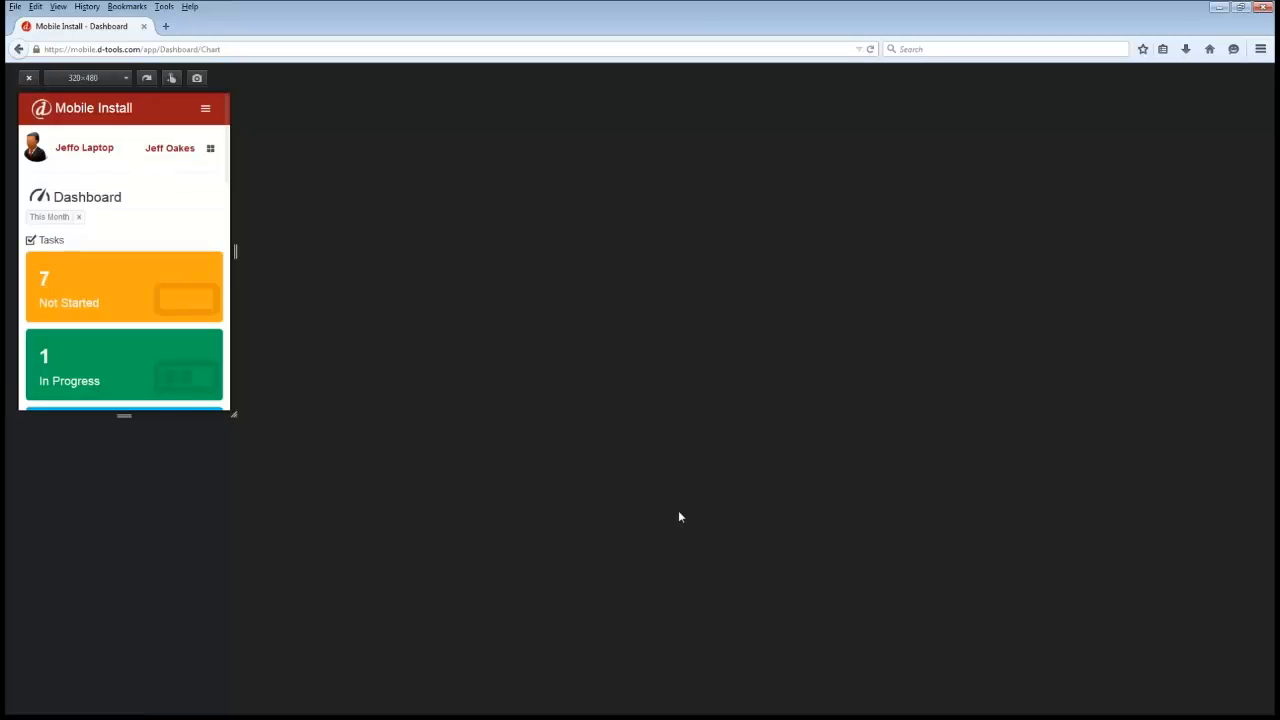
pyautogui.click(125, 79)
pyautogui.click(100, 163)
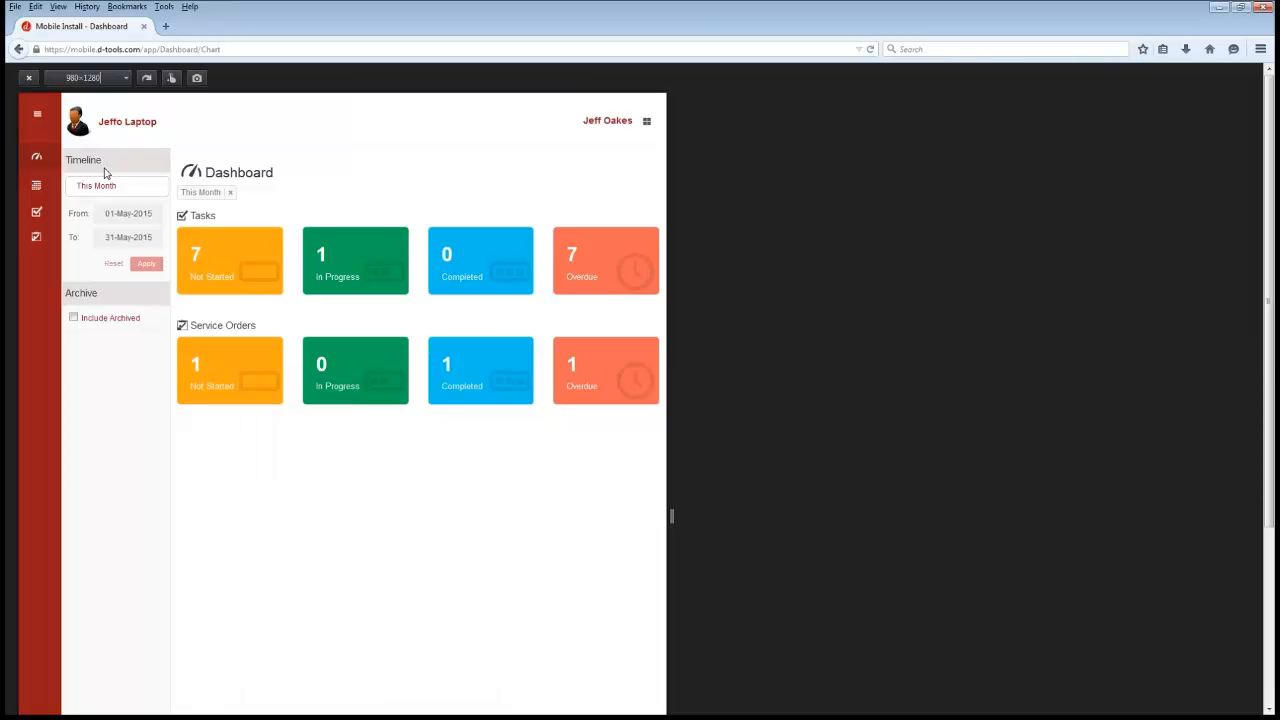
pyautogui.hotkey('ctrl', 'shift', 'm')
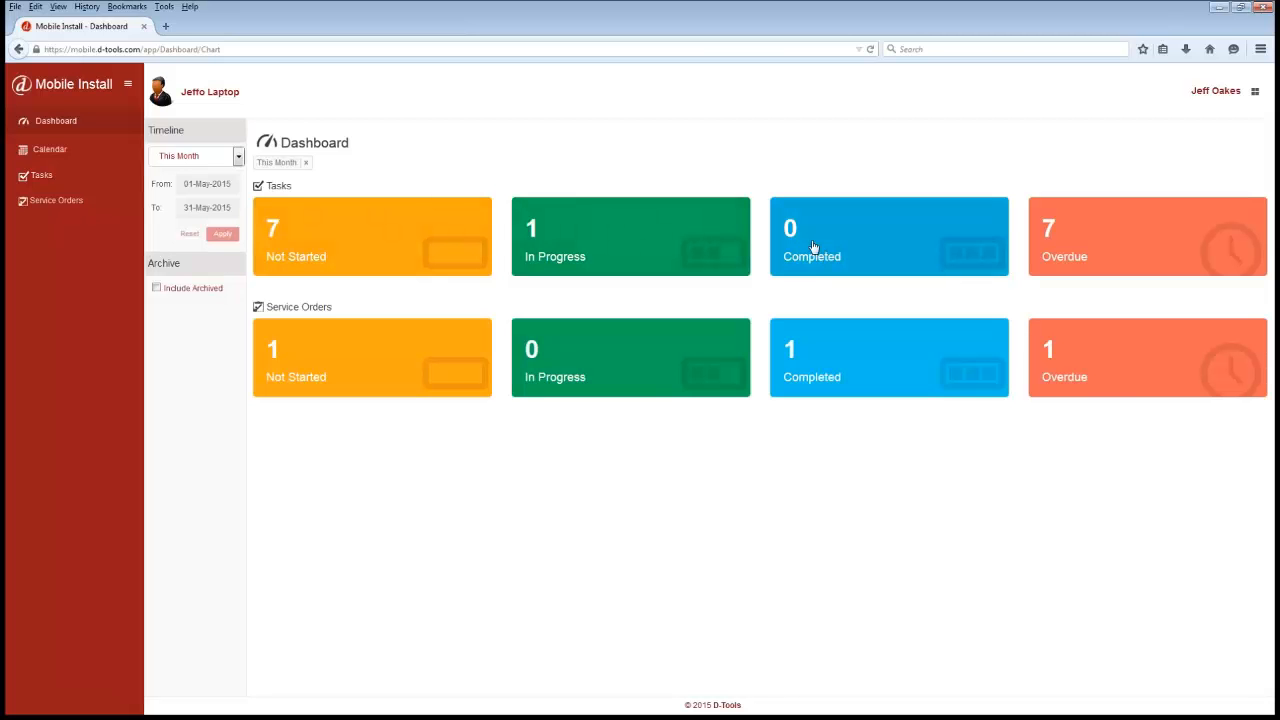
# - Open the Mobile Install calendar and view it by day and by month
pyautogui.click(90, 154)
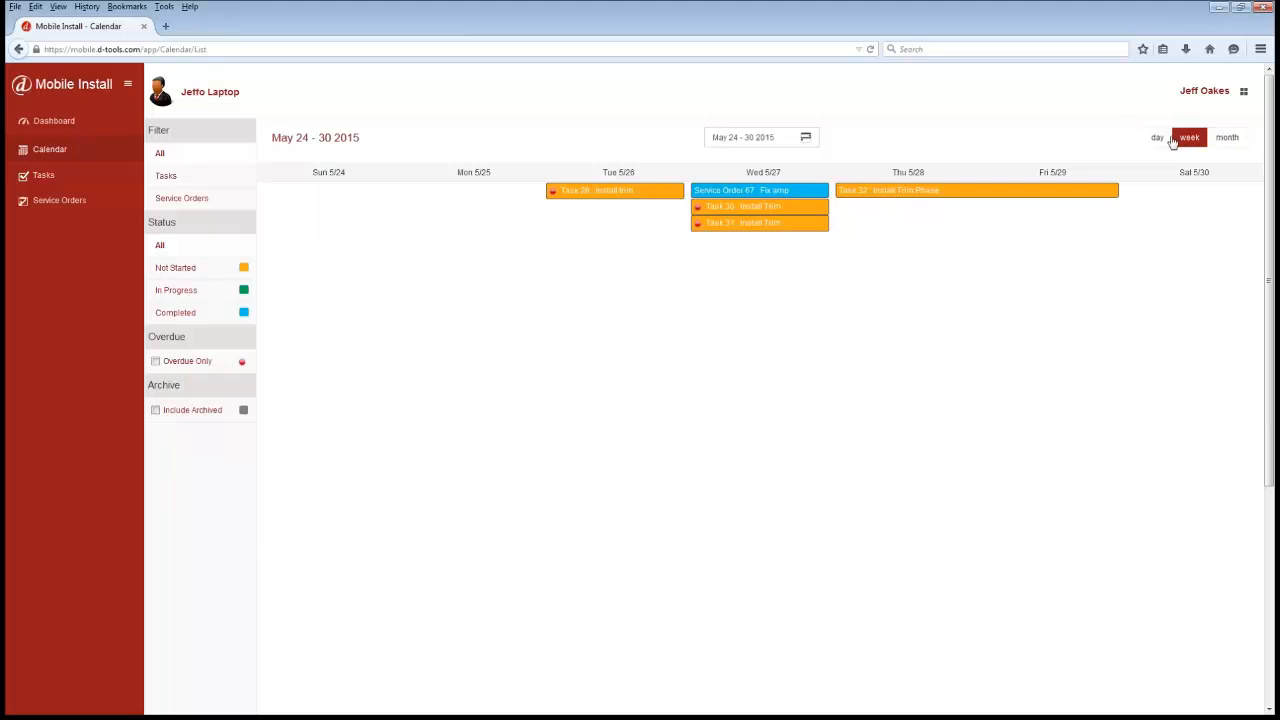
pyautogui.click(1160, 137)
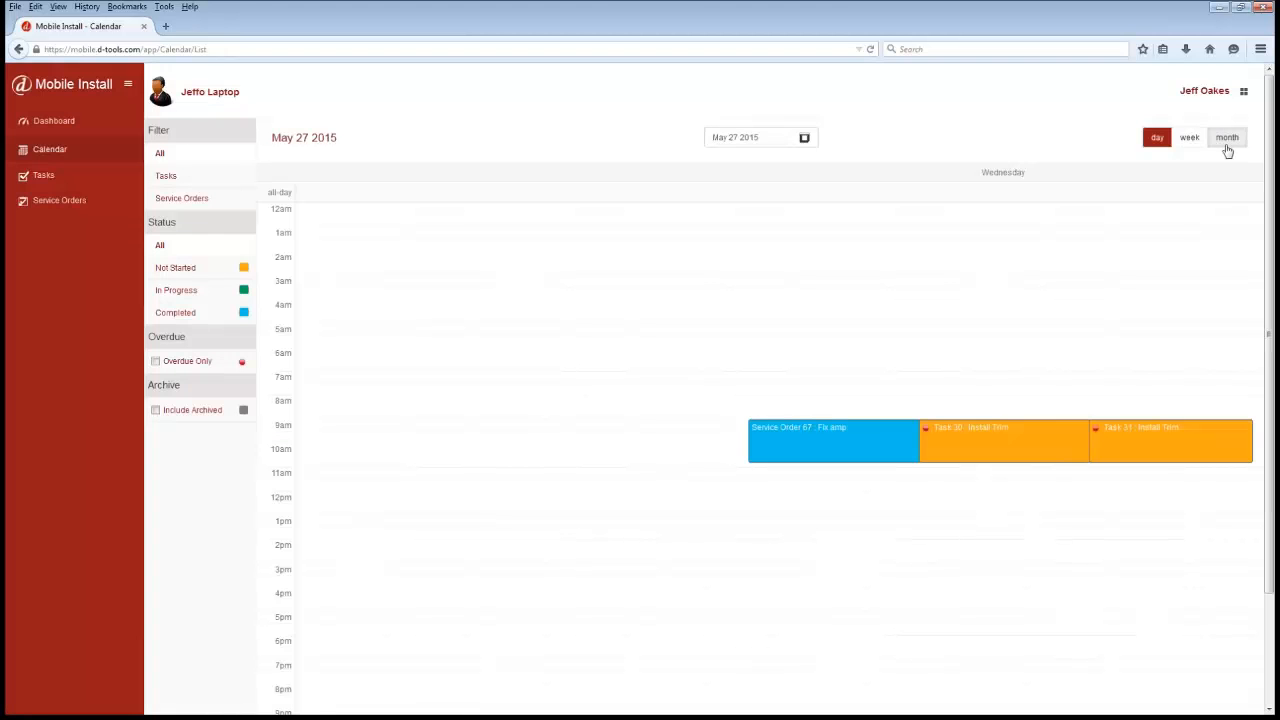
pyautogui.click(1227, 143)
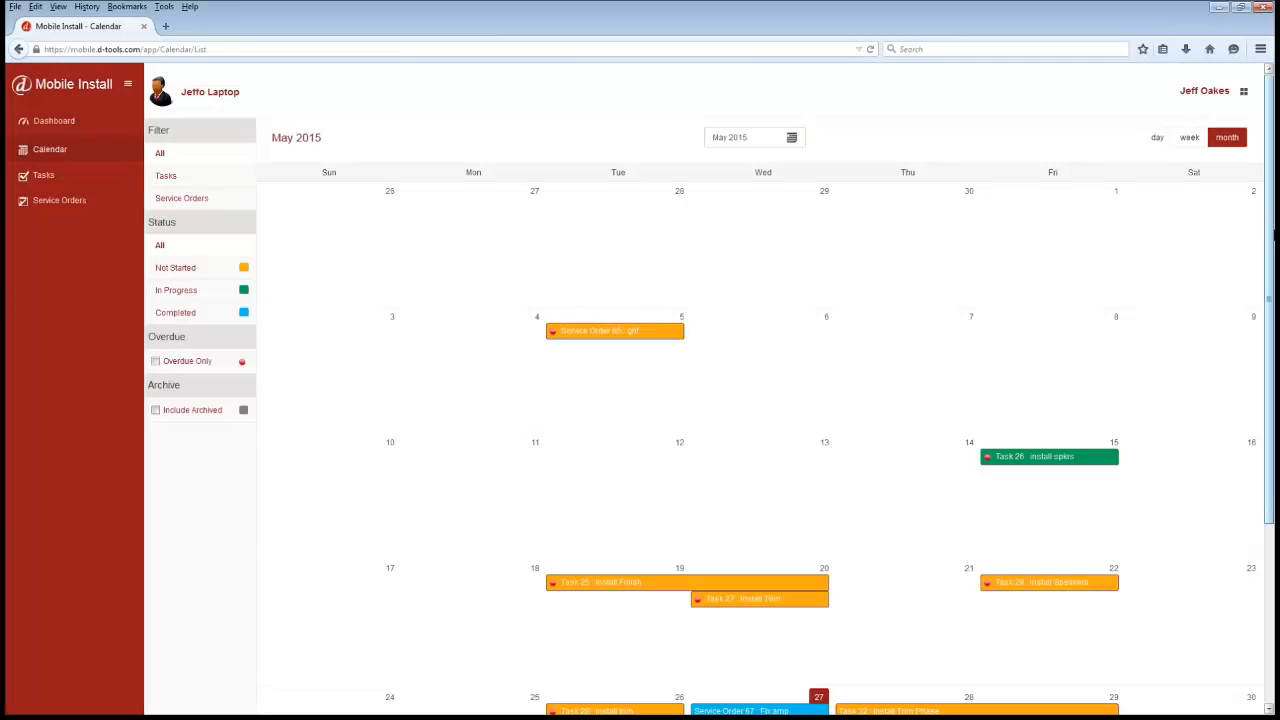
pyautogui.moveTo(1272, 236)
pyautogui.mouseDown()
pyautogui.moveTo(1268, 335)
pyautogui.moveTo(1268, 212)
pyautogui.mouseUp()
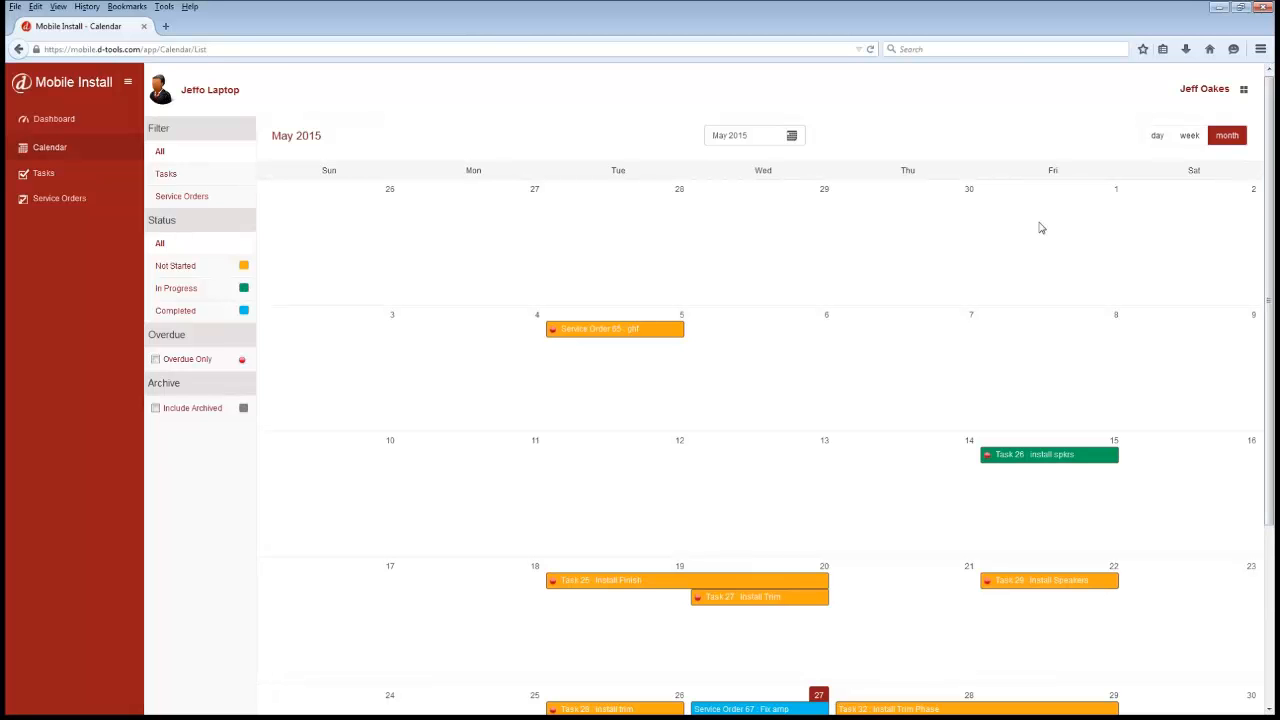
# - Open the Install Trim Phase task from the task list, then start and stop tracking work on it
pyautogui.click(74, 179)
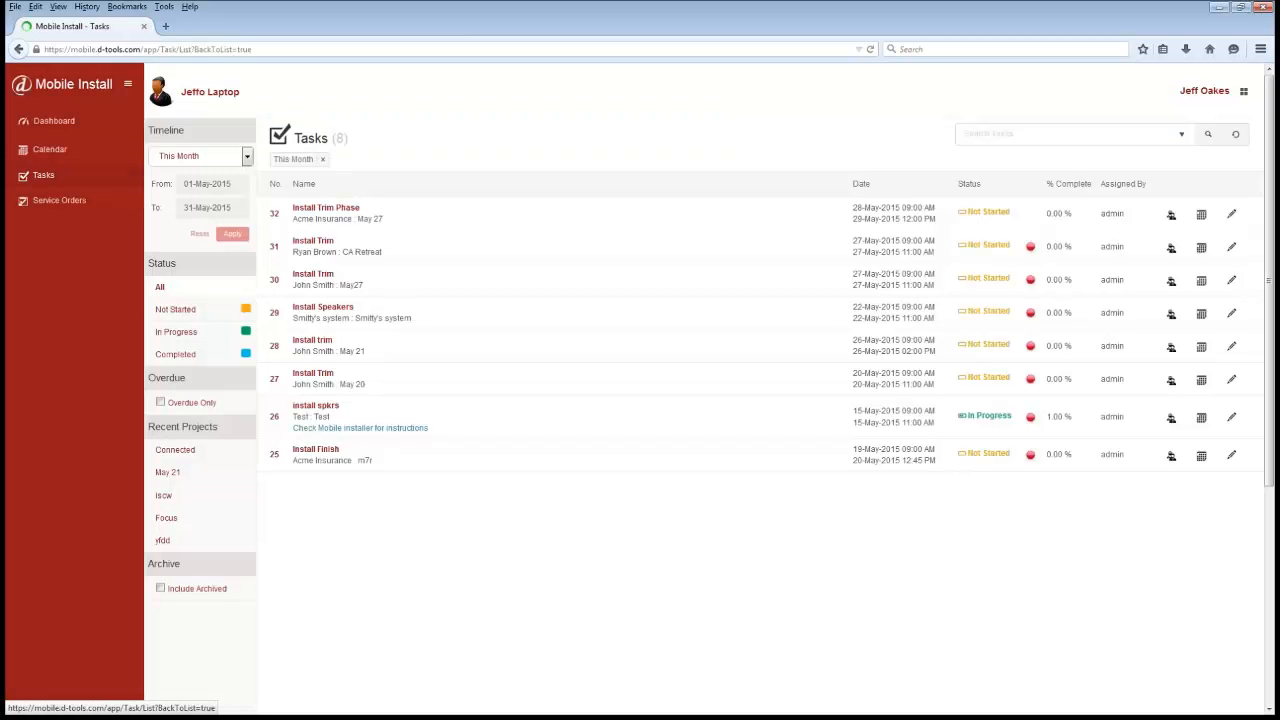
pyautogui.click(331, 210)
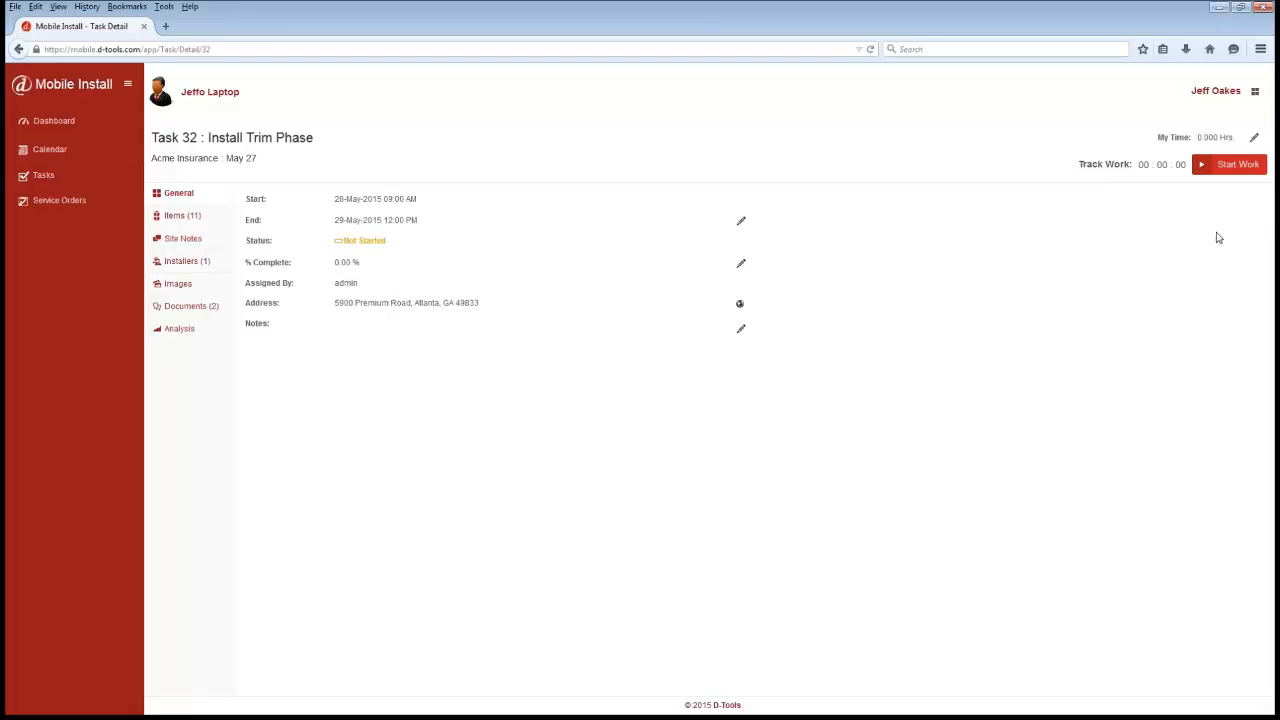
pyautogui.click(1257, 141)
pyautogui.moveTo(1177, 138); pyautogui.dragTo(1155, 138)
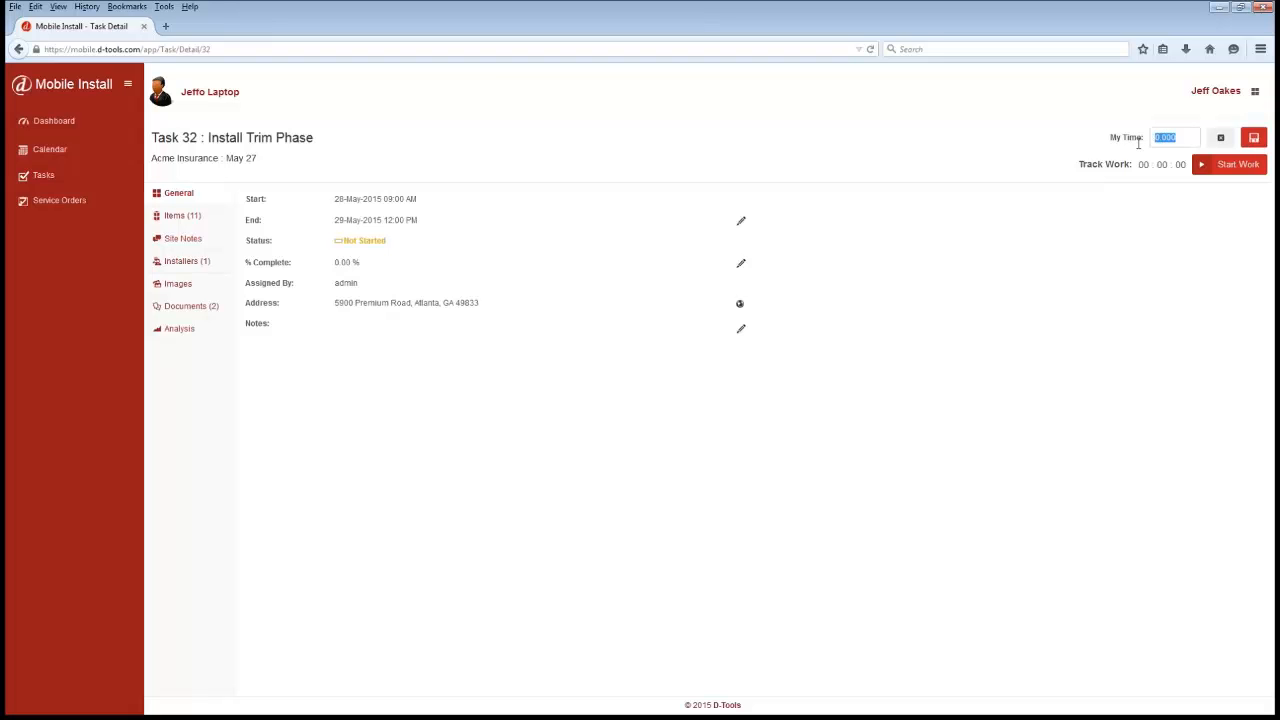
pyautogui.click(1239, 166)
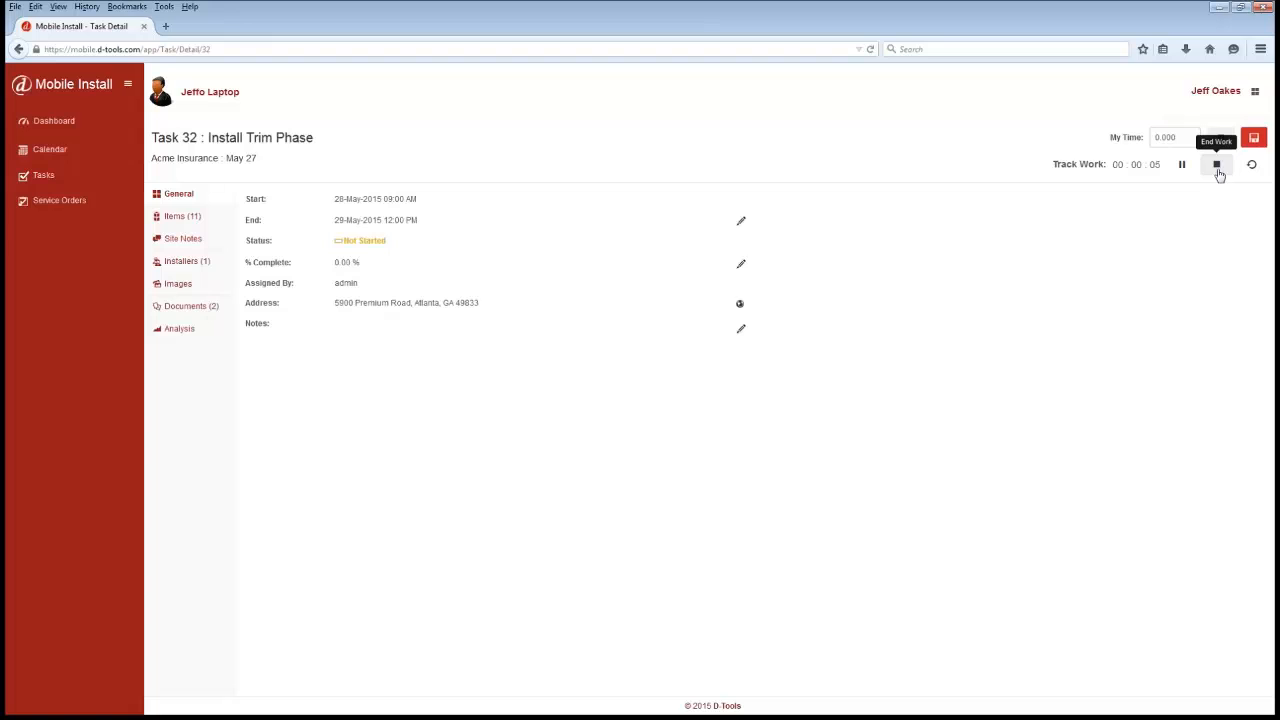
pyautogui.click(1217, 166)
pyautogui.click(732, 147)
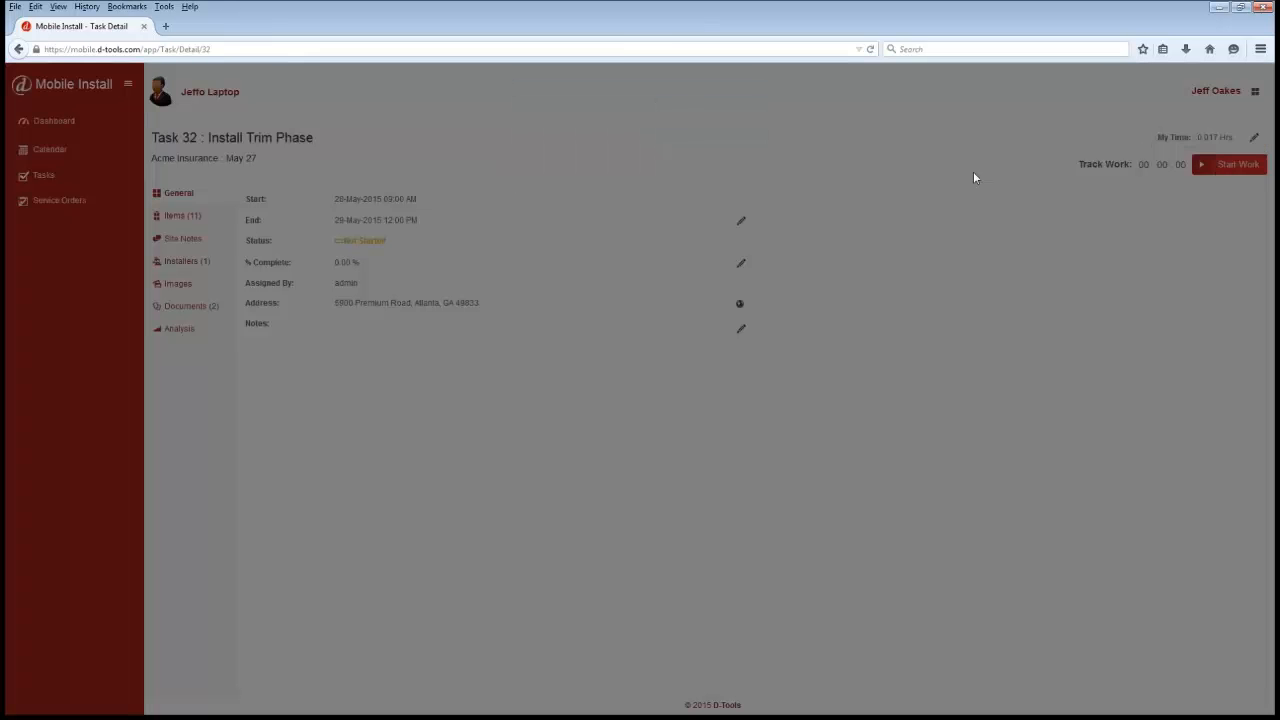
# - Set the task's My Time to 5.0 hours
pyautogui.click(1254, 137)
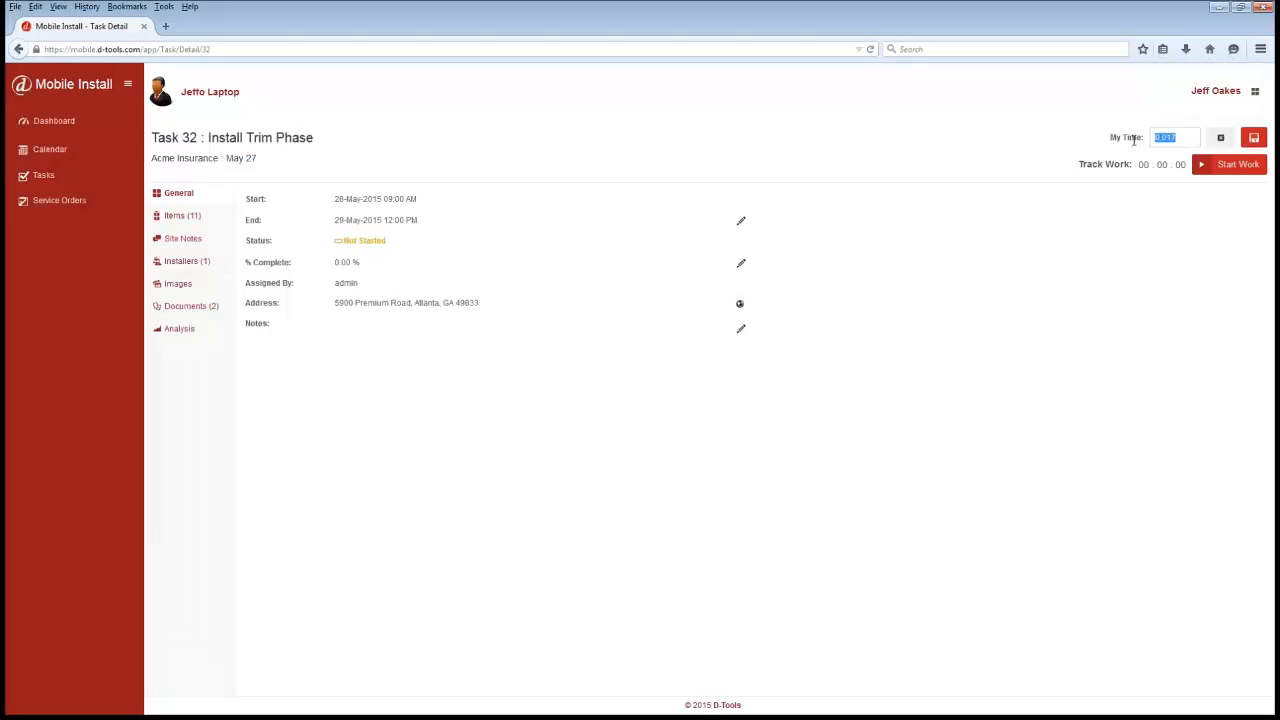
pyautogui.write('5.0')
pyautogui.click(1254, 137)
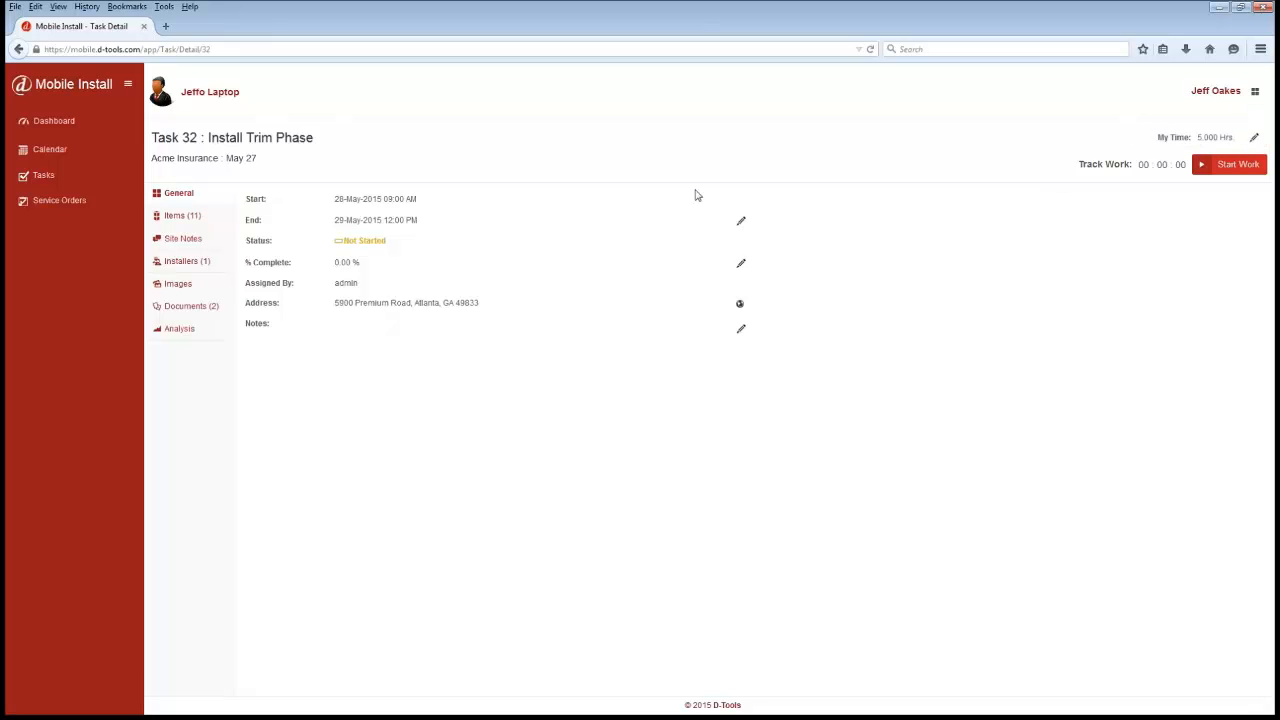
# - Show the task's address on a map and zoom in
pyautogui.click(740, 306)
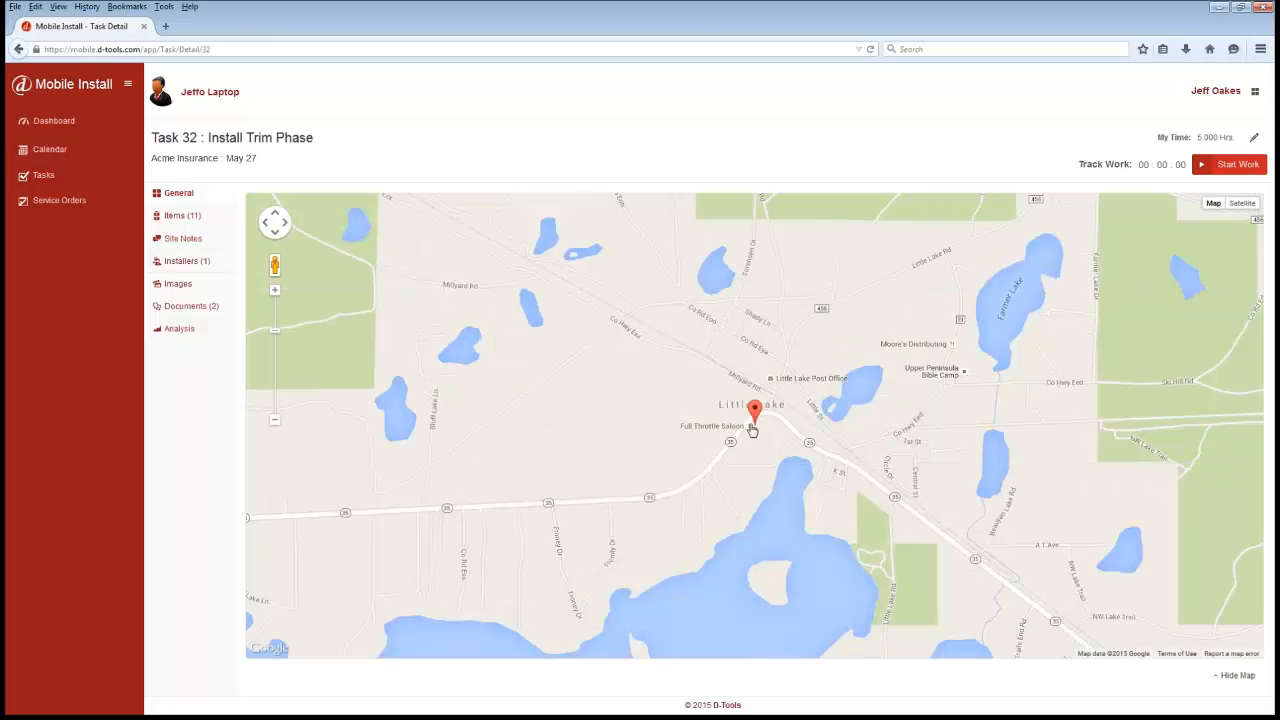
pyautogui.scroll(2, 753, 430)
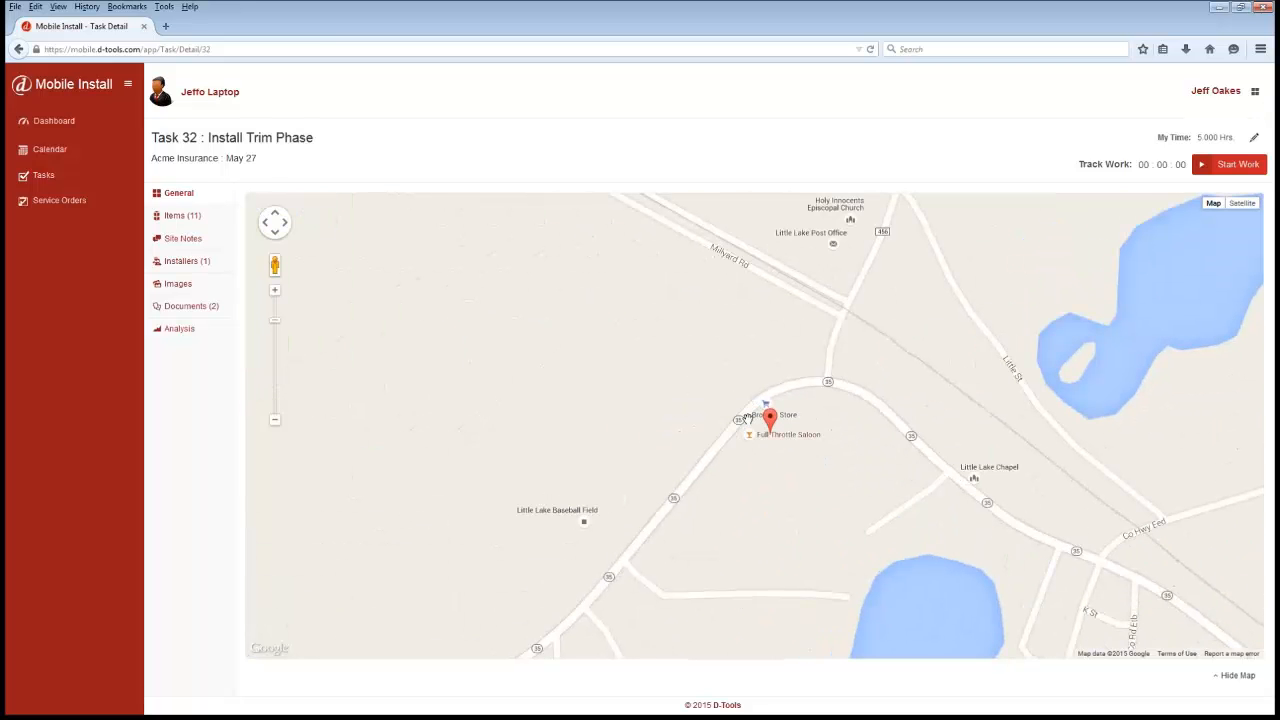
# - Filter the task's items to the First\Entry location and mark all of them as installed
pyautogui.click(174, 218)
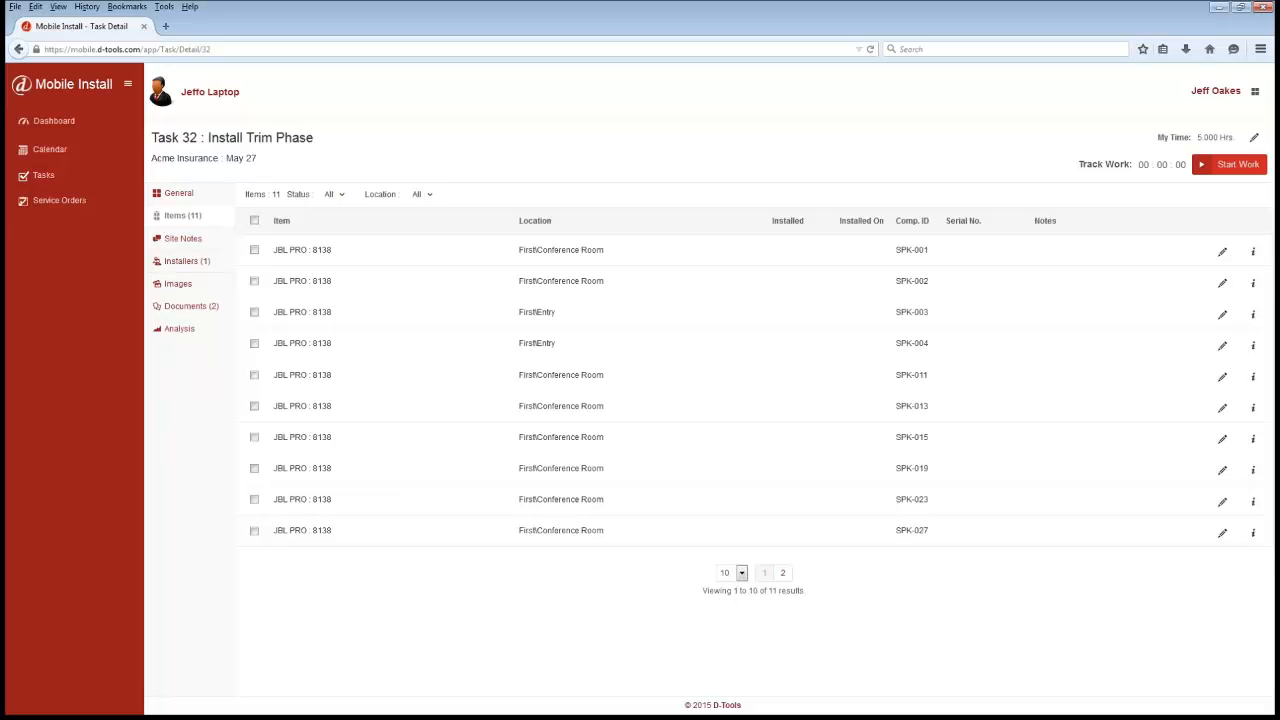
pyautogui.click(432, 197)
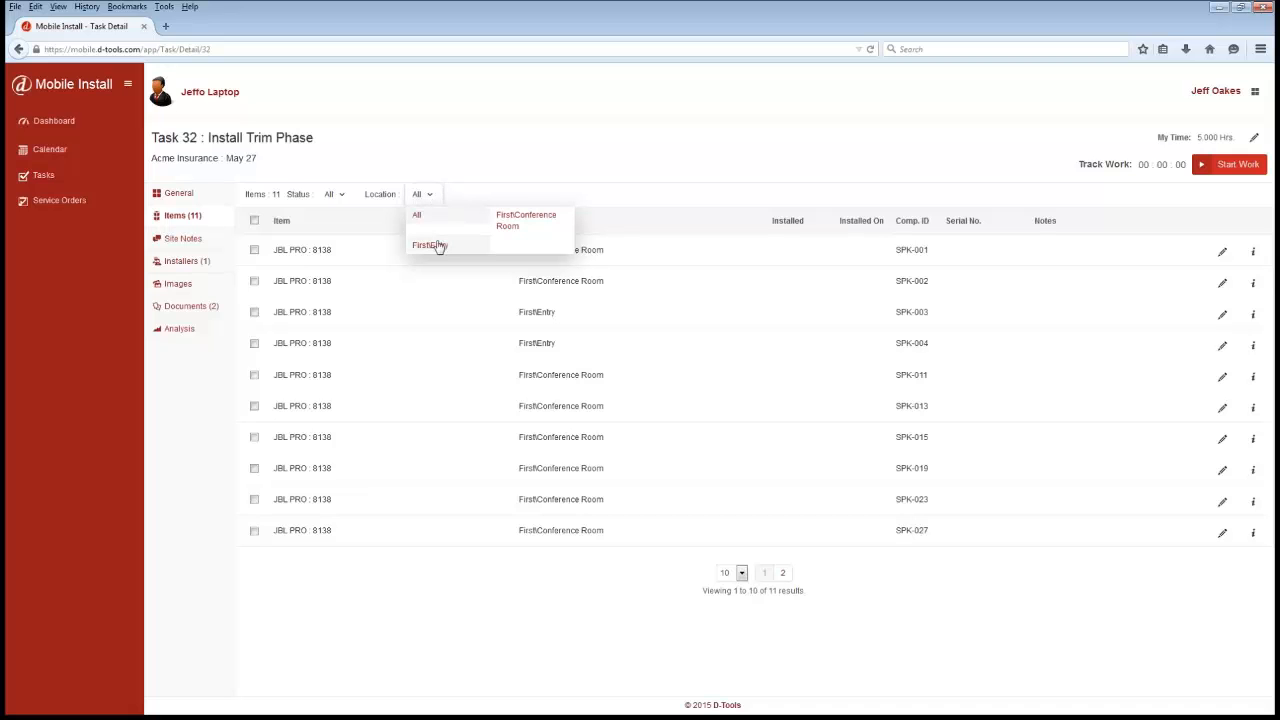
pyautogui.click(436, 246)
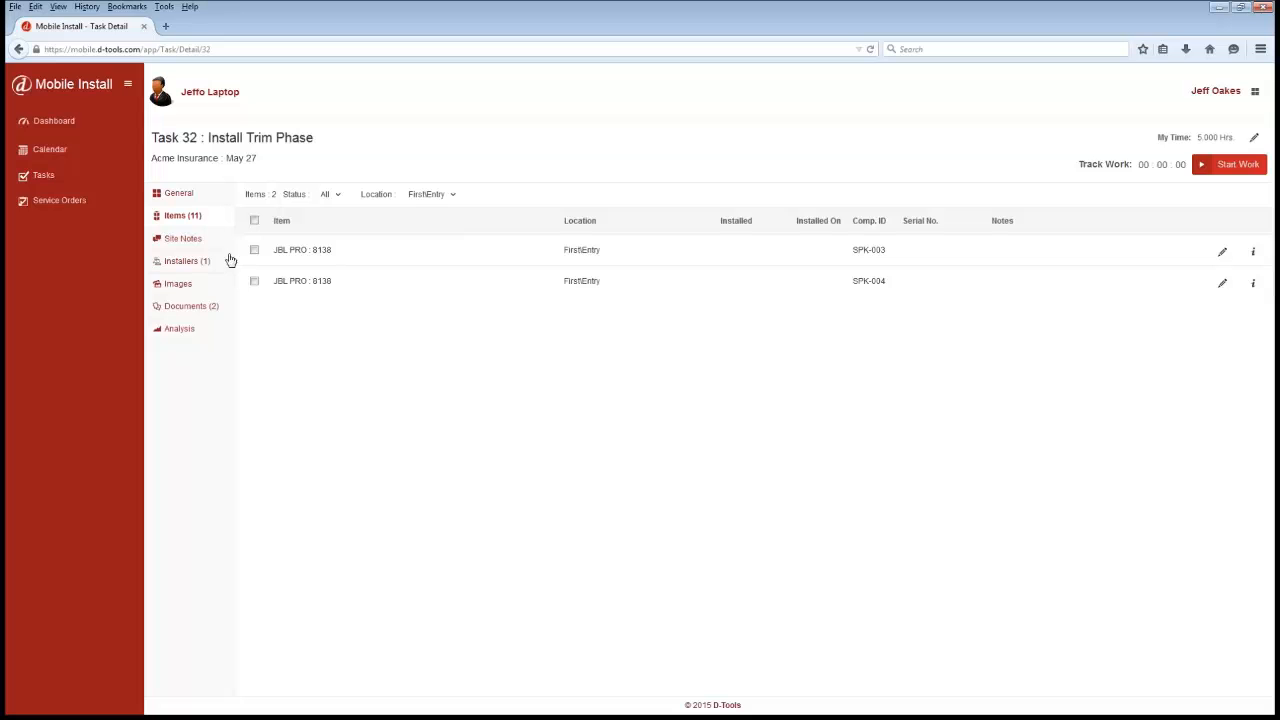
pyautogui.click(255, 222)
pyautogui.click(266, 226)
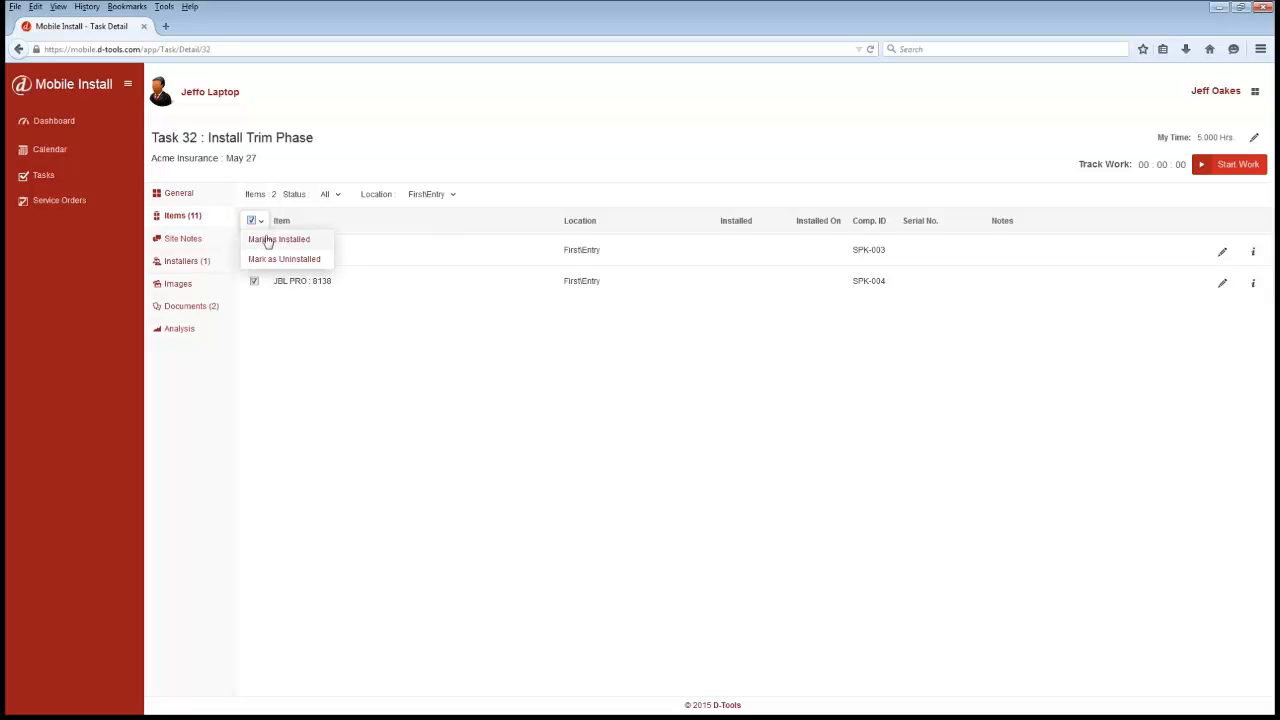
pyautogui.click(268, 242)
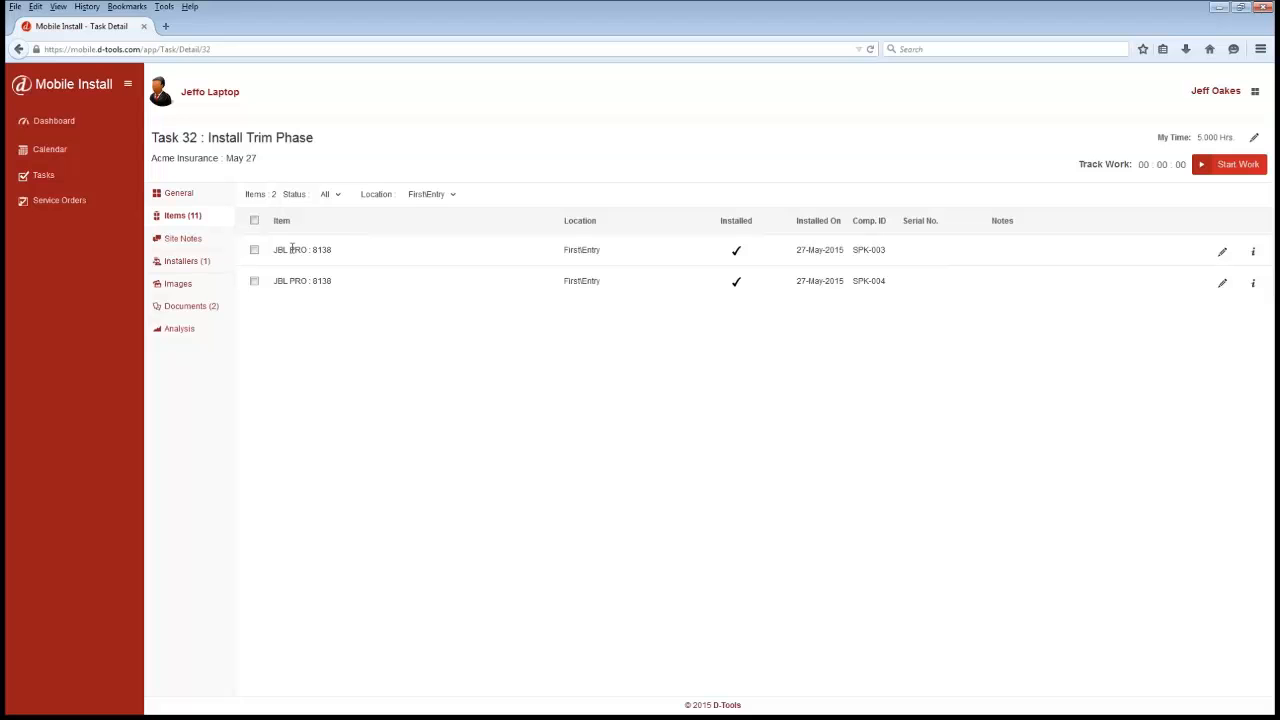
# - Add a site note reading "Went out on site - could not finish" to the task
pyautogui.click(188, 240)
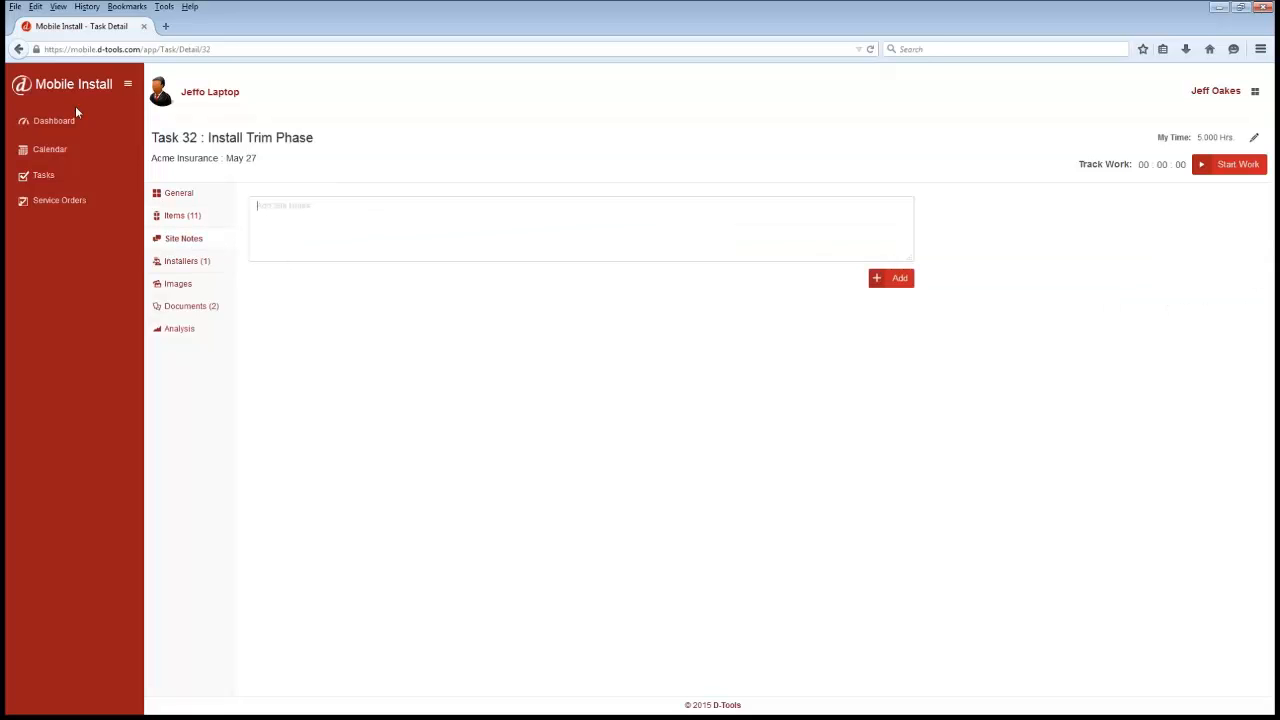
pyautogui.write('Went out on site - could not iun')
pyautogui.press('BackSpace')
pyautogui.press('BackSpace')
pyautogui.press('BackSpace')
pyautogui.write('finish')
pyautogui.click(895, 280)
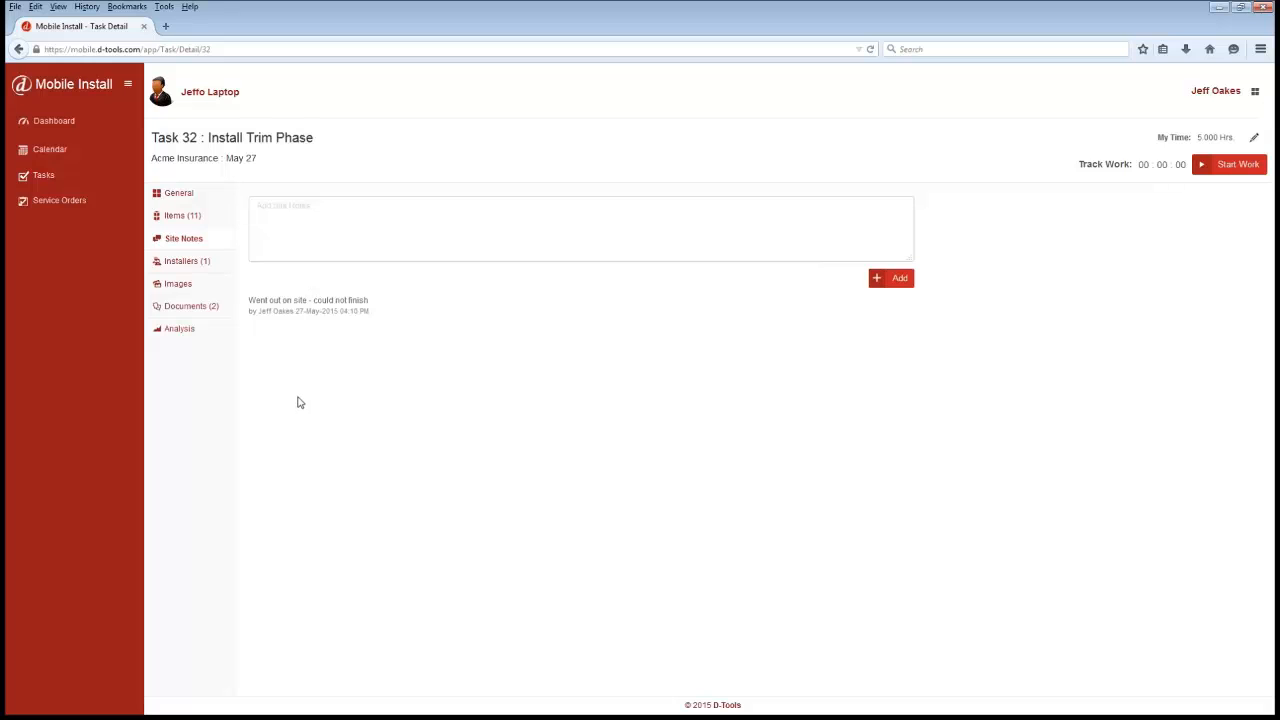
# - Review the task's installers and images
pyautogui.click(177, 268)
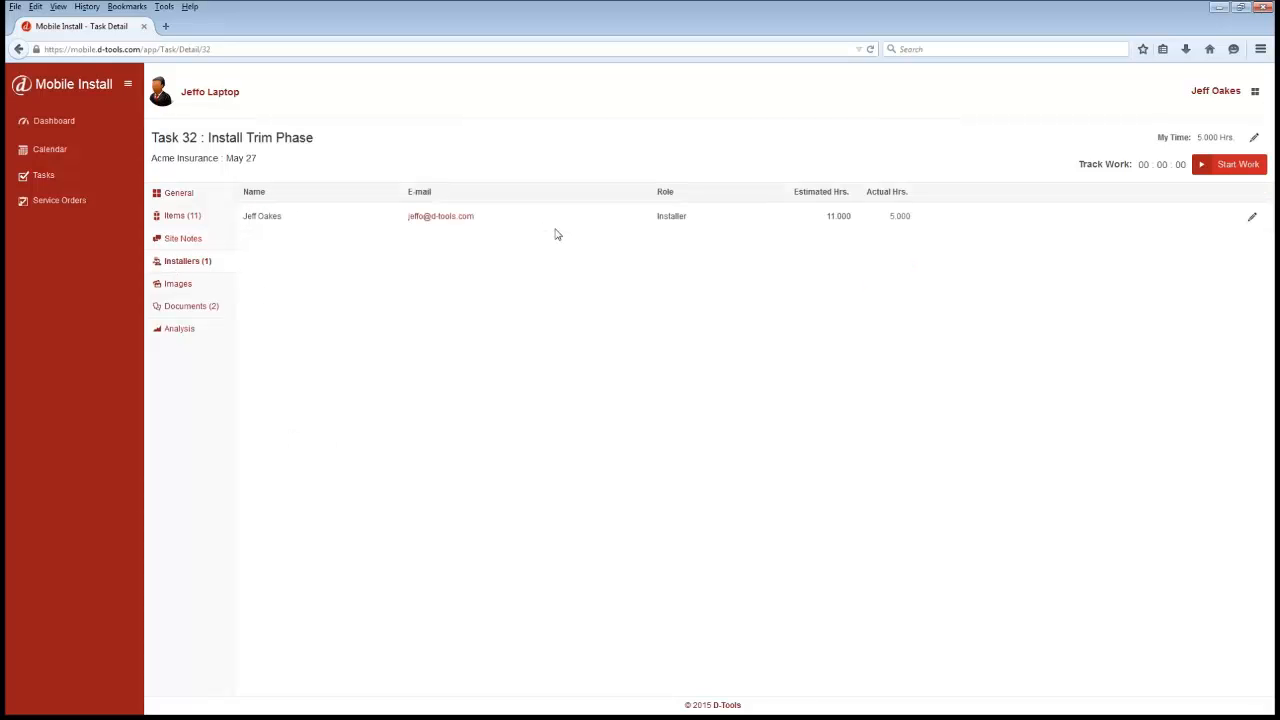
pyautogui.click(190, 285)
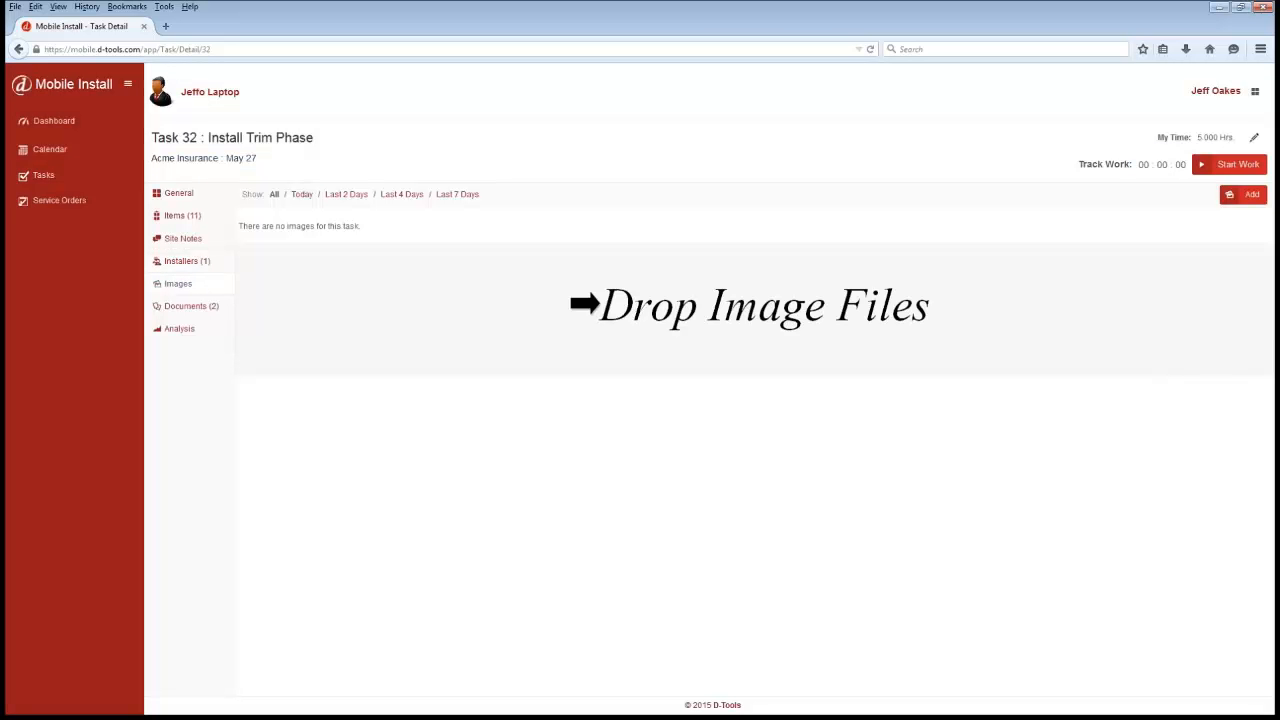
# - Review the task's documents and its hours analysis
pyautogui.click(200, 305)
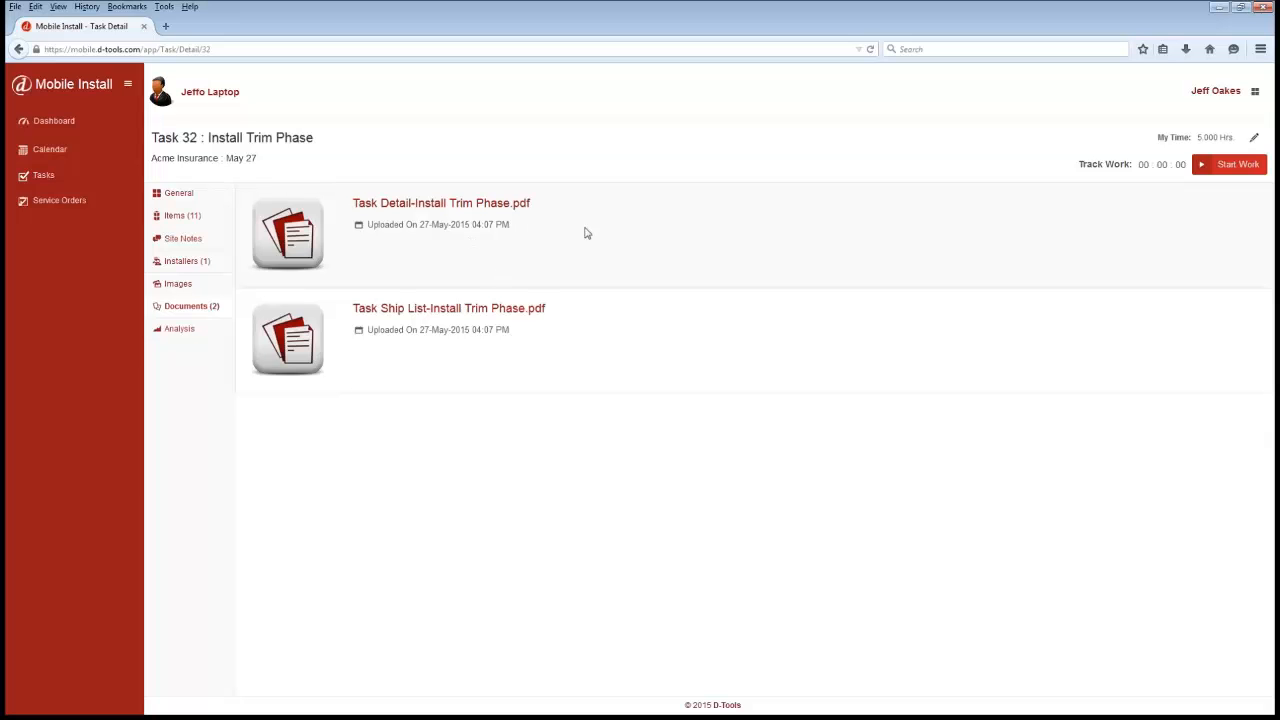
pyautogui.click(180, 329)
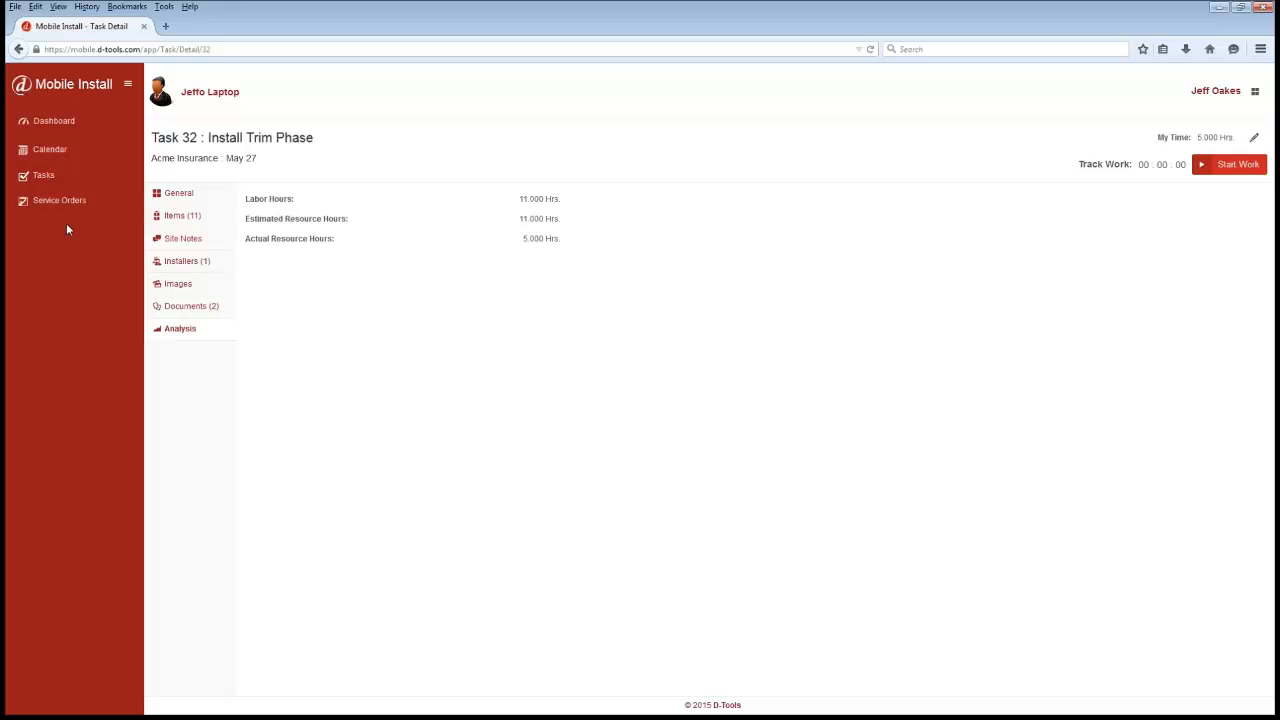
# - Open the Fix amp service order and review its repair items and site items
pyautogui.click(45, 201)
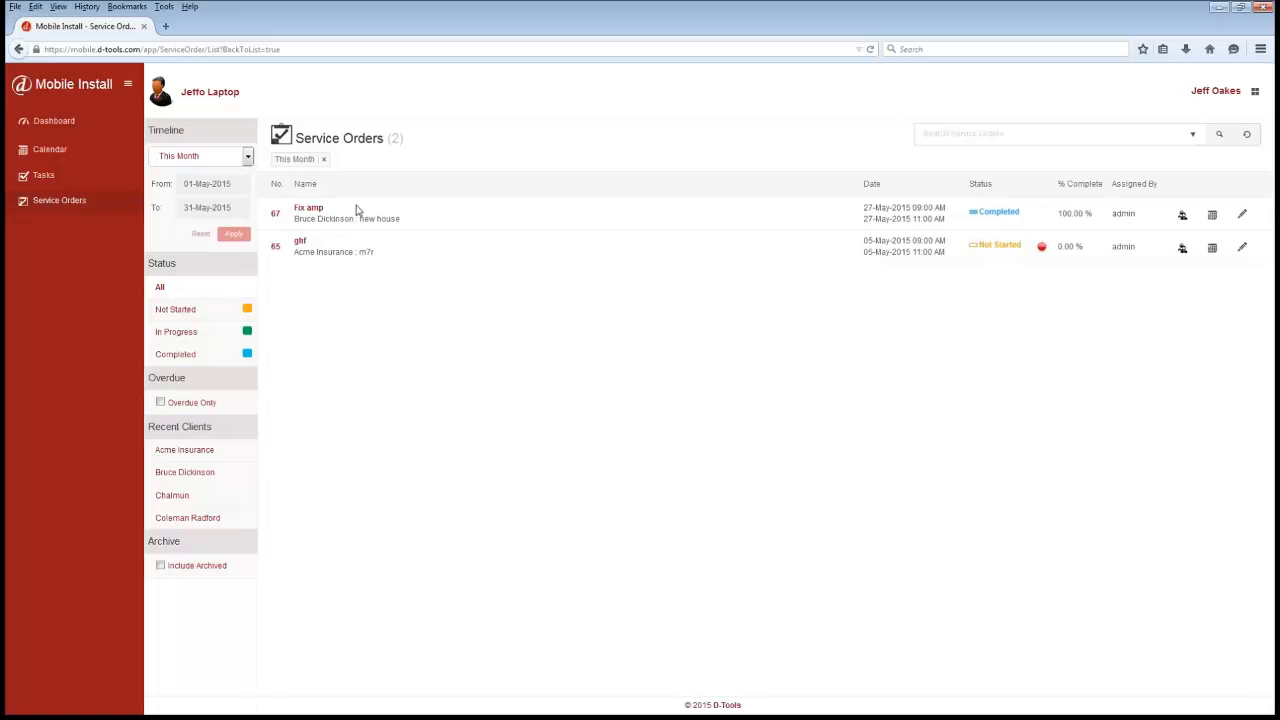
pyautogui.click(316, 212)
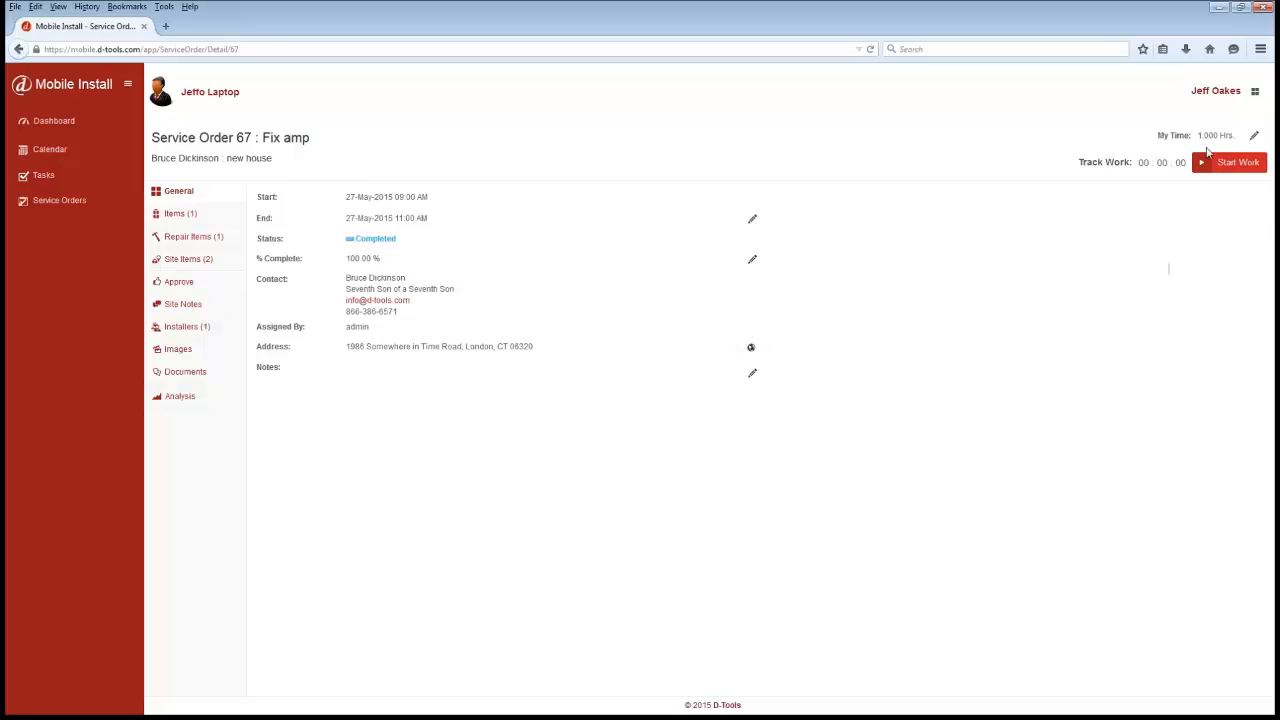
pyautogui.click(185, 240)
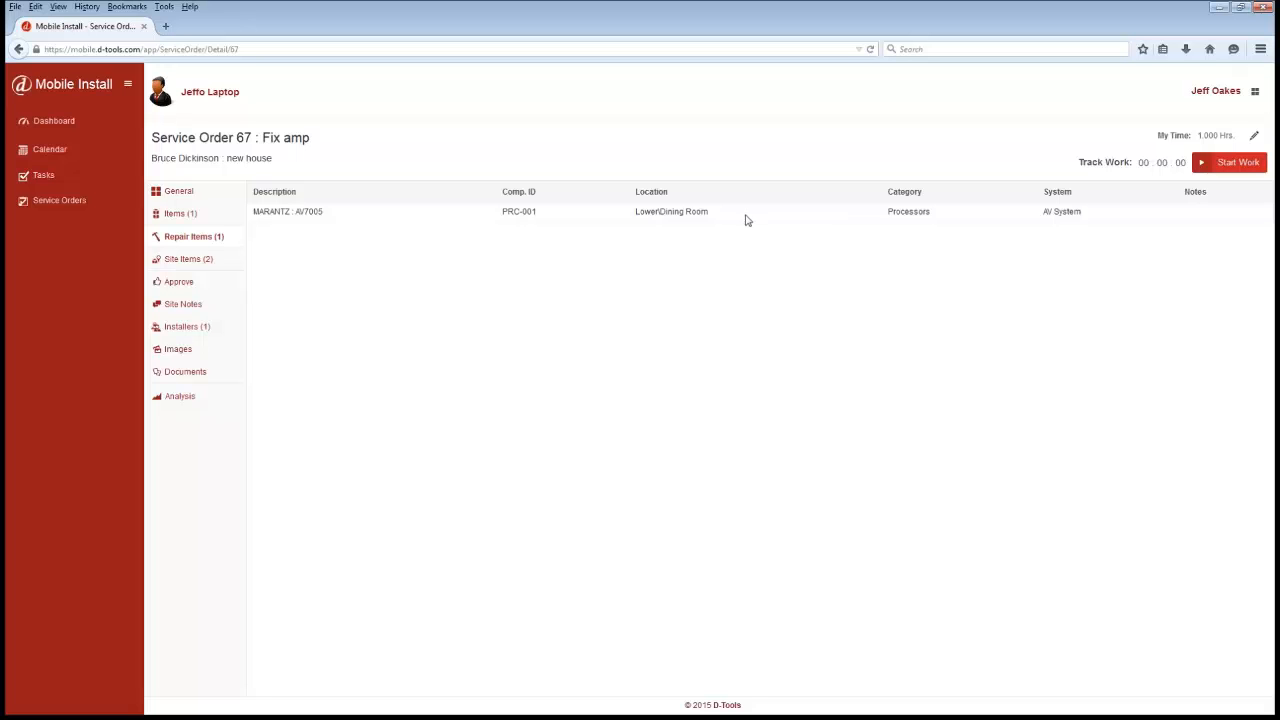
pyautogui.click(188, 259)
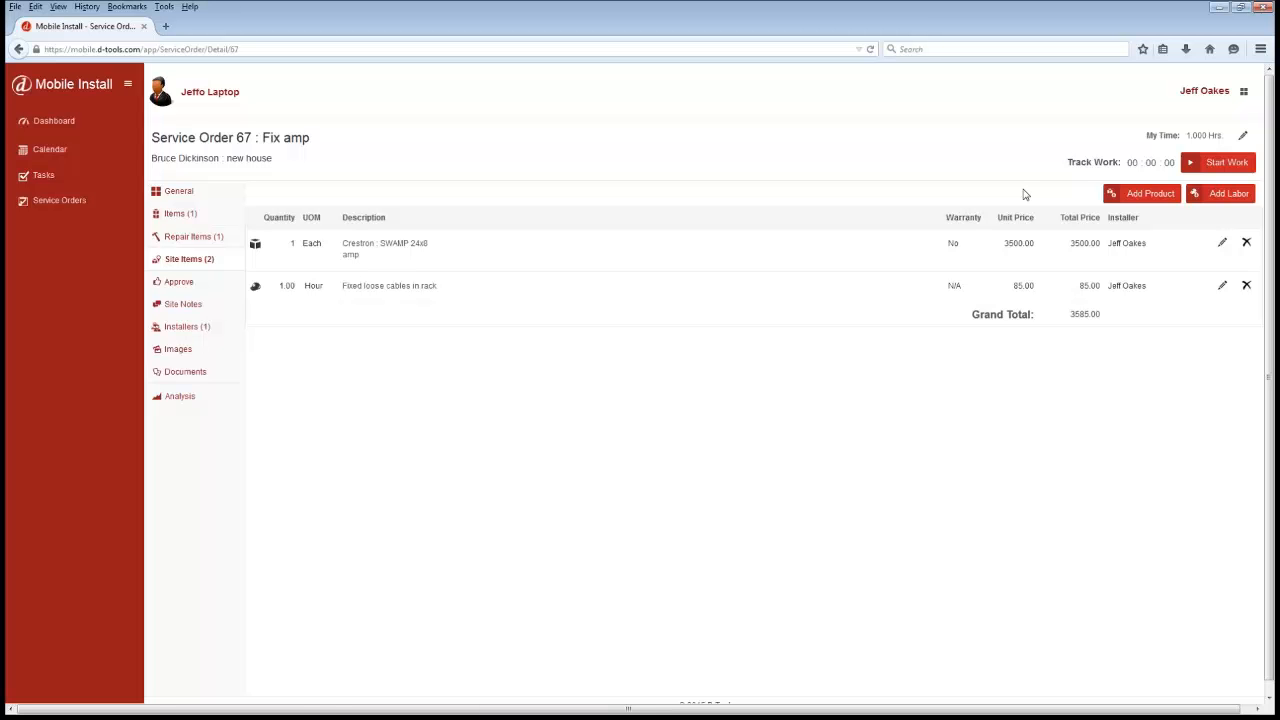
# - Add a 1.5-hour labor site item described as "Fixed security cam in entry" to the service order
pyautogui.click(1222, 195)
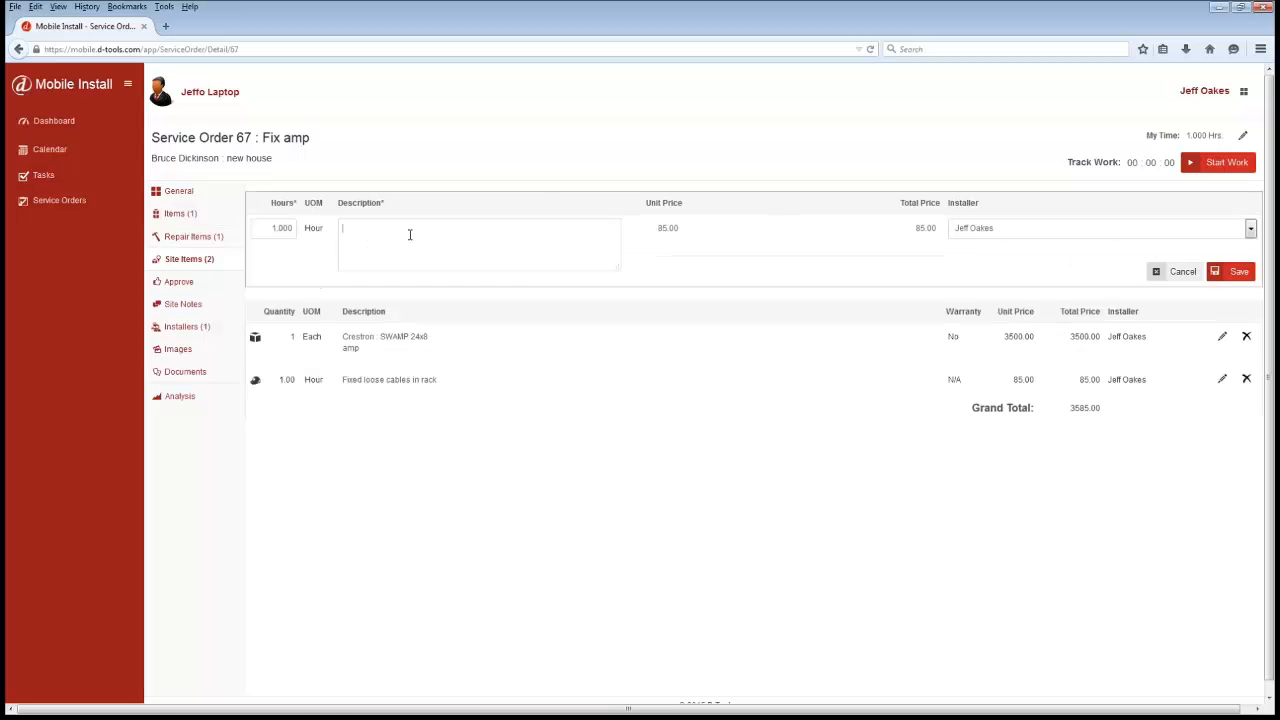
pyautogui.write('Fixed security cam in entry')
pyautogui.moveTo(268, 228); pyautogui.dragTo(345, 231)
pyautogui.write('1.5')
pyautogui.click(1232, 271)
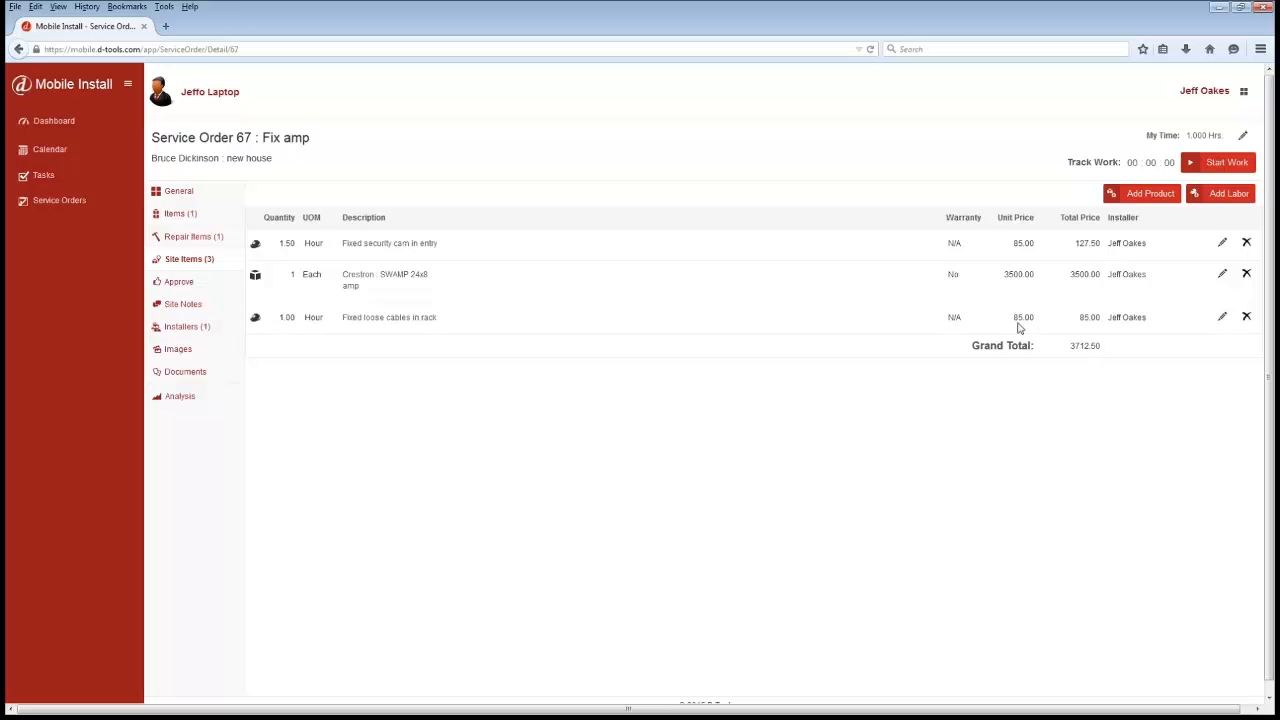
# - Re-sign the service order's approval signature and save it
pyautogui.click(180, 282)
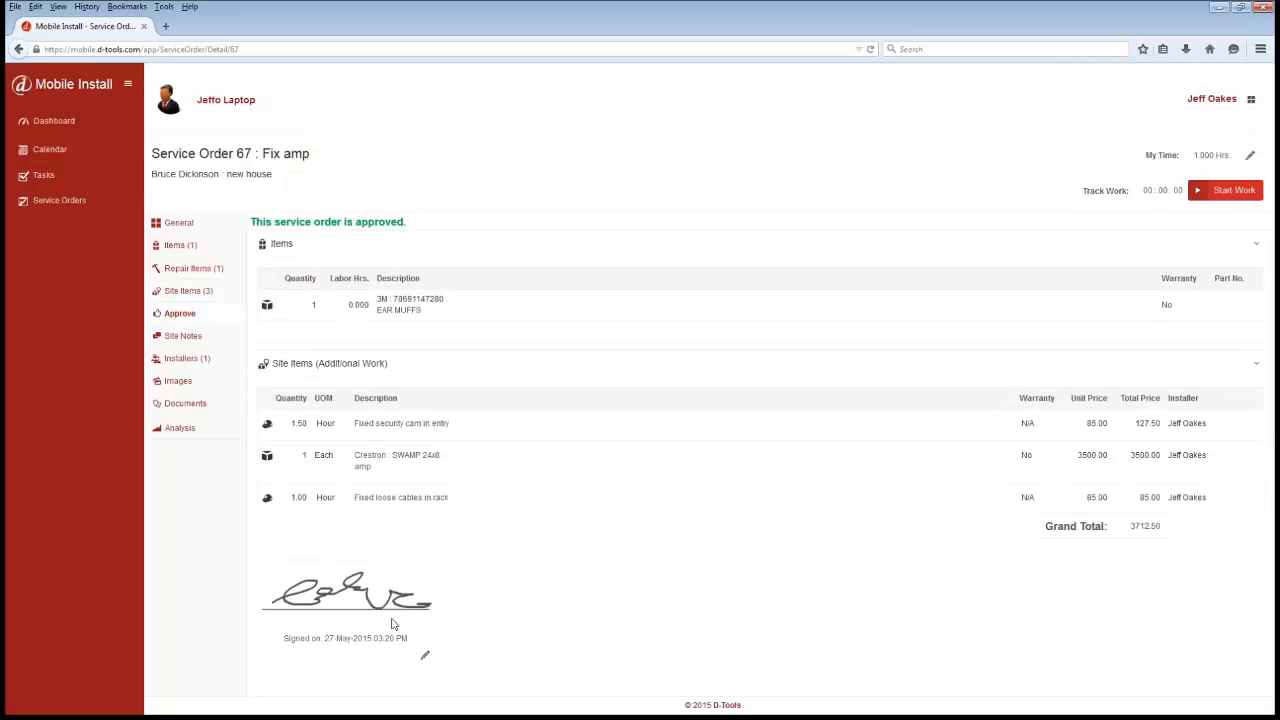
pyautogui.click(420, 658)
pyautogui.moveTo(278, 619)
pyautogui.mouseDown()
pyautogui.moveTo(316, 598)
pyautogui.moveTo(372, 615)
pyautogui.moveTo(412, 605)
pyautogui.moveTo(433, 625)
pyautogui.mouseUp()
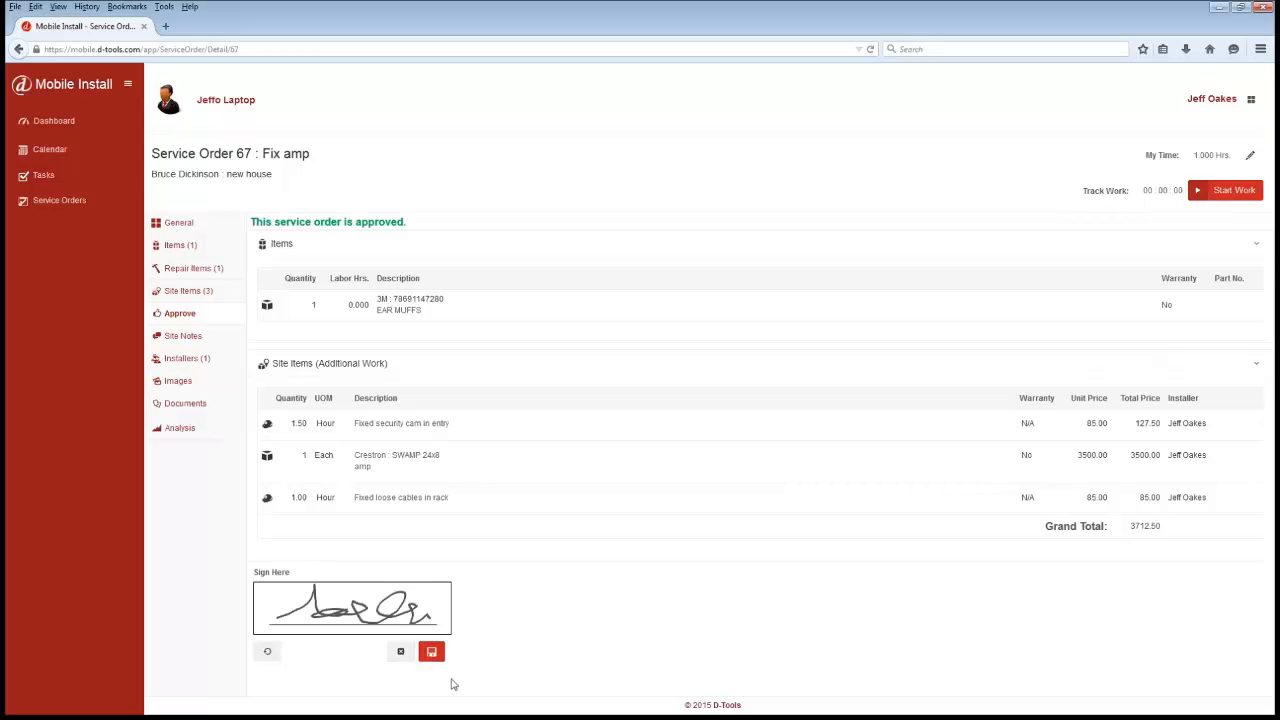
pyautogui.click(431, 652)
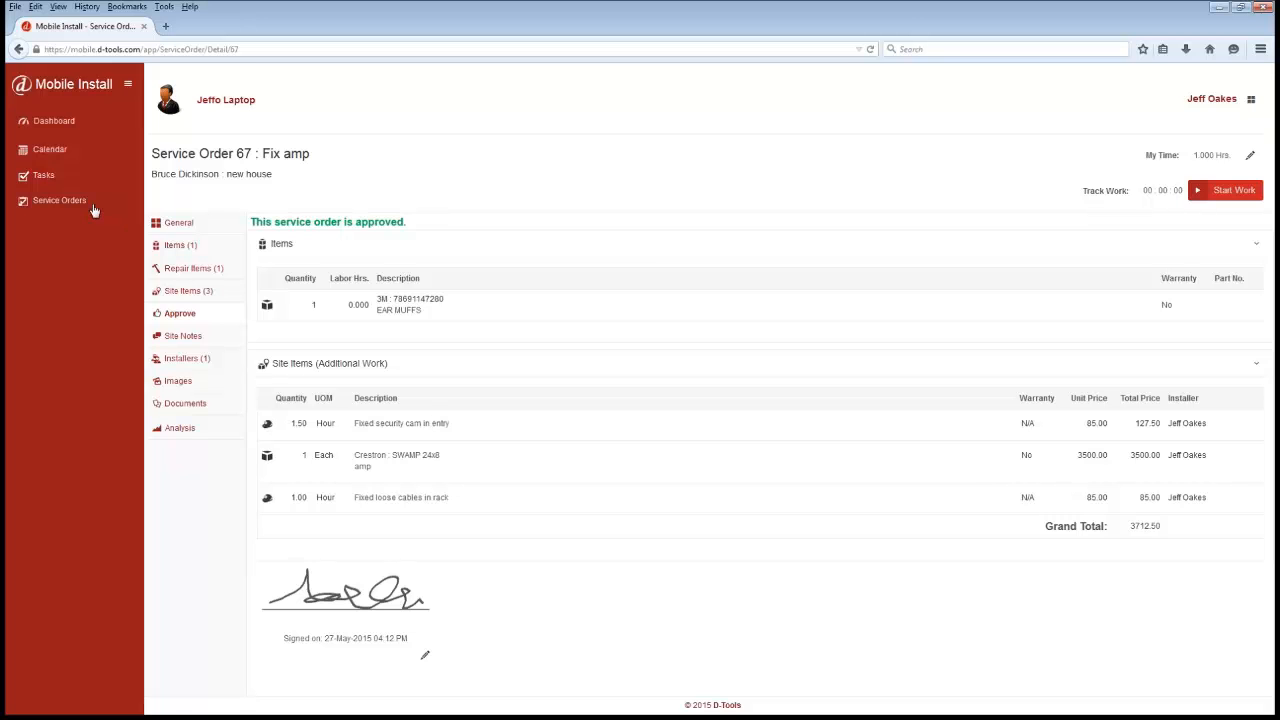
# - Switch to D-Tools SI, open Manage Tasks, and filter the task list to This Week
pyautogui.click(80, 176)
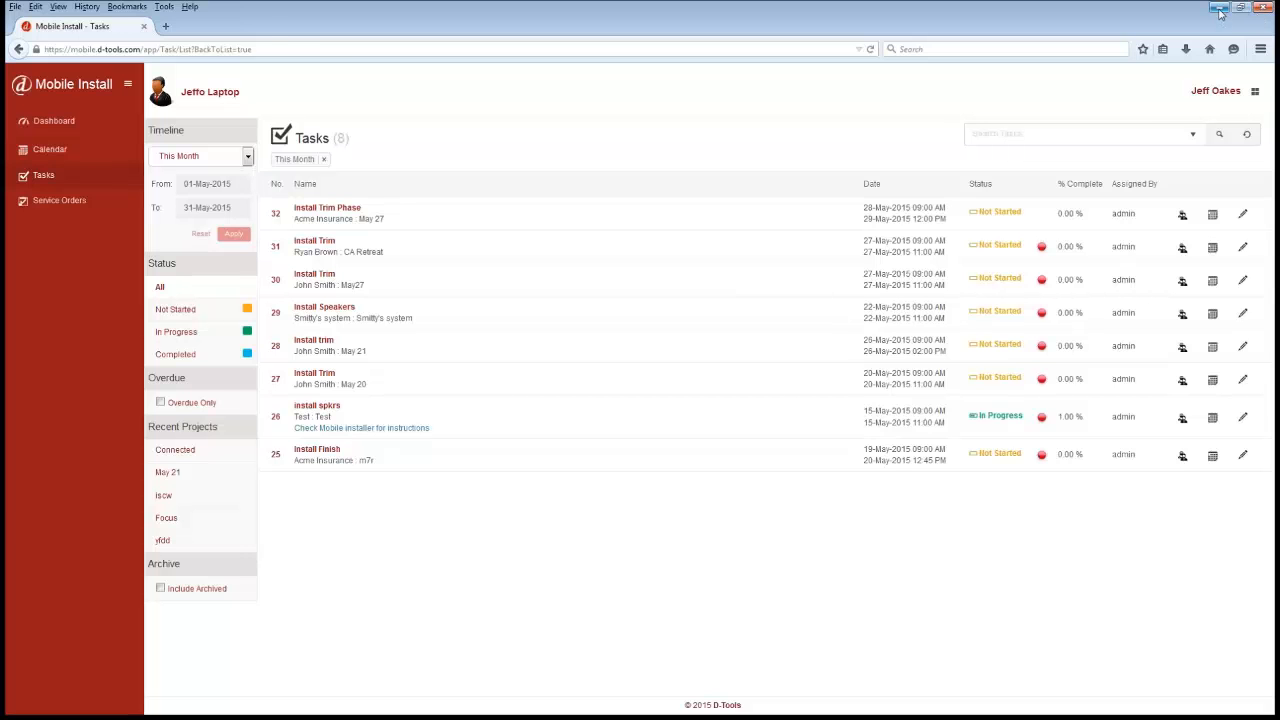
pyautogui.click(1220, 10)
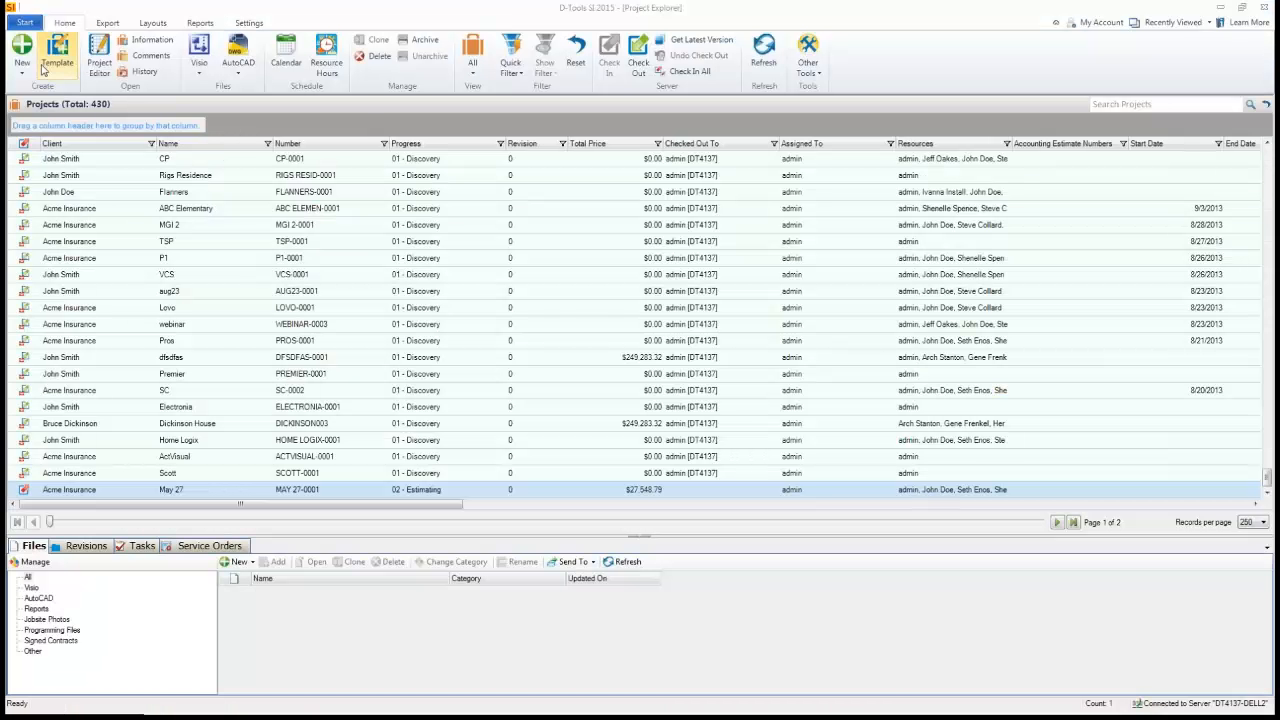
pyautogui.click(17, 24)
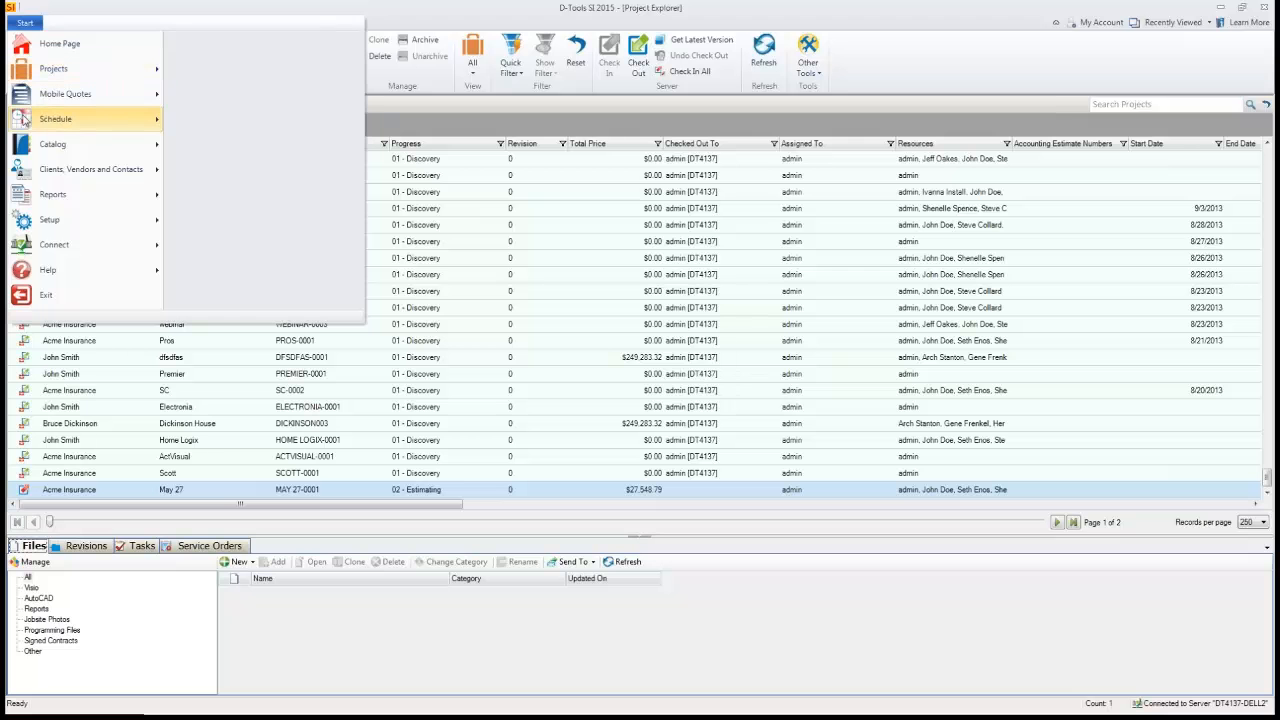
pyautogui.moveTo(38, 121)
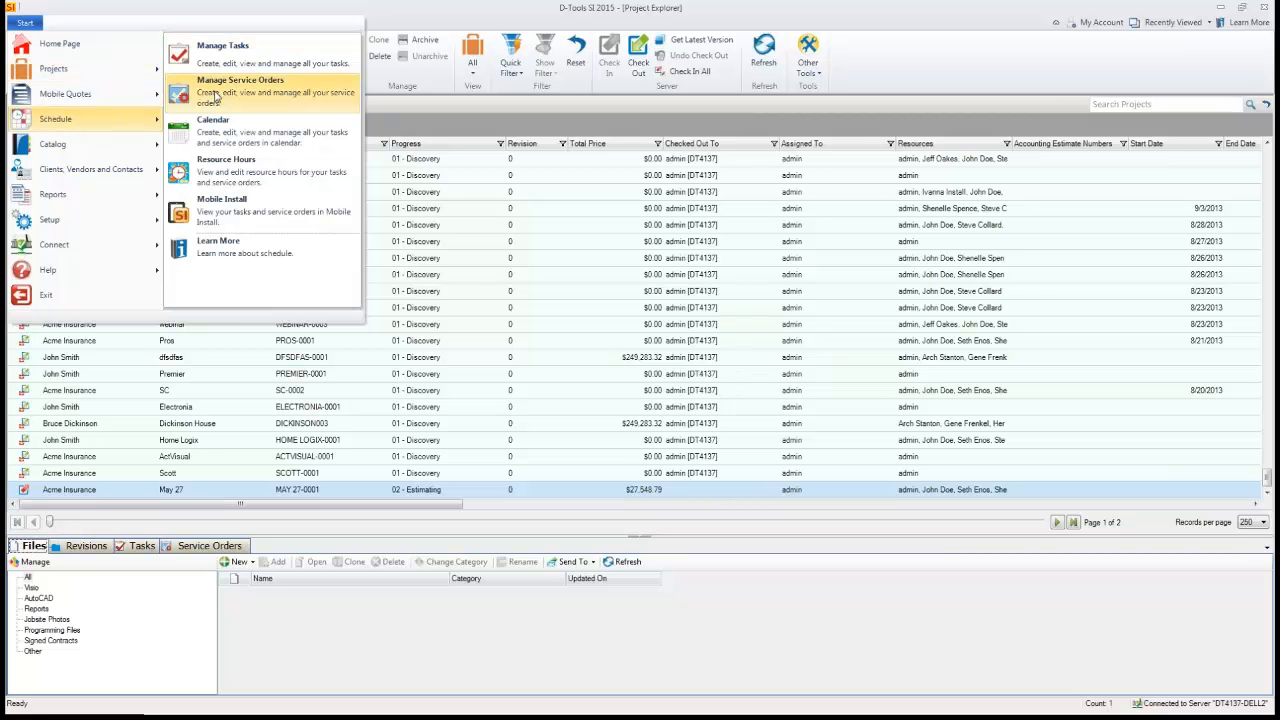
pyautogui.click(214, 58)
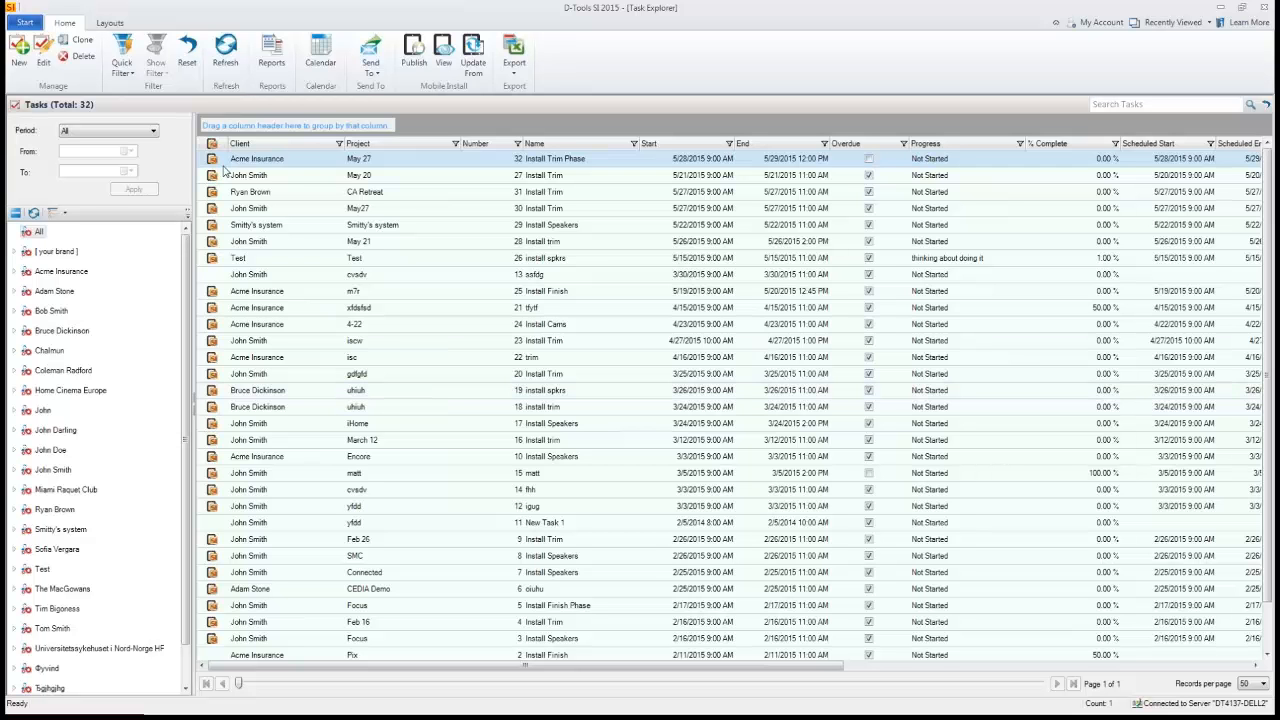
pyautogui.click(153, 131)
pyautogui.click(150, 161)
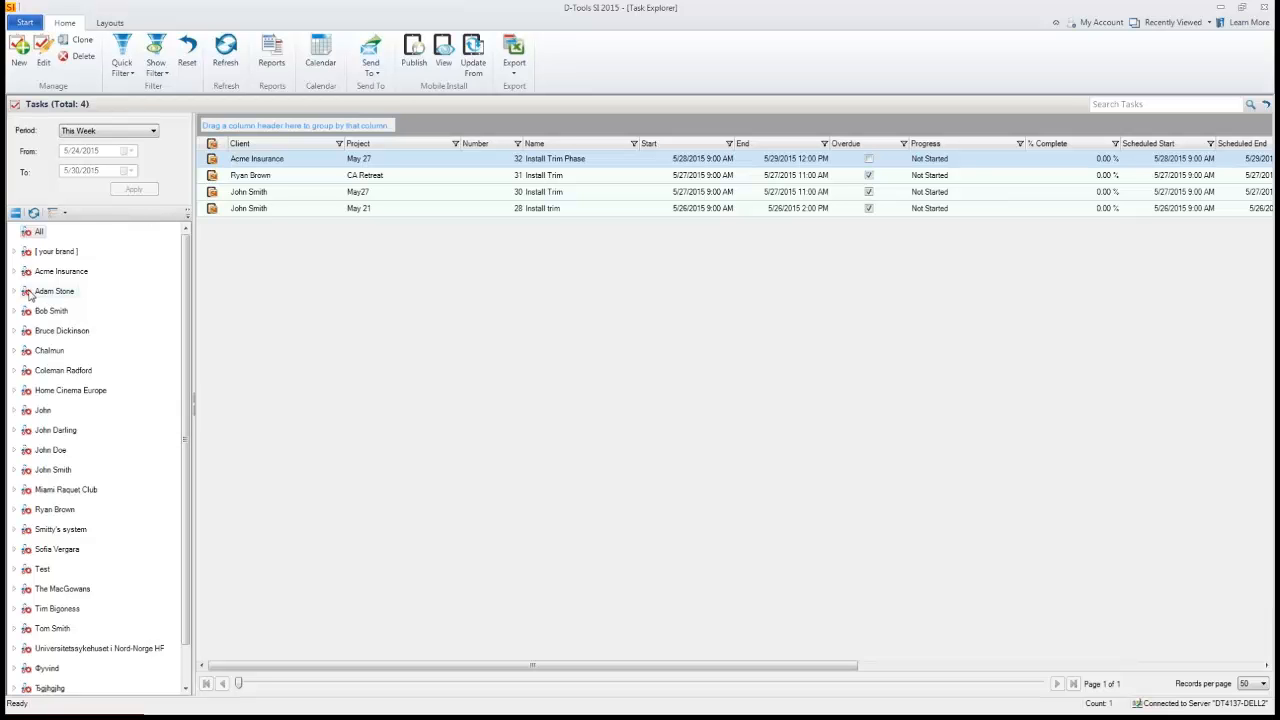
pyautogui.click(25, 22)
pyautogui.moveTo(58, 118)
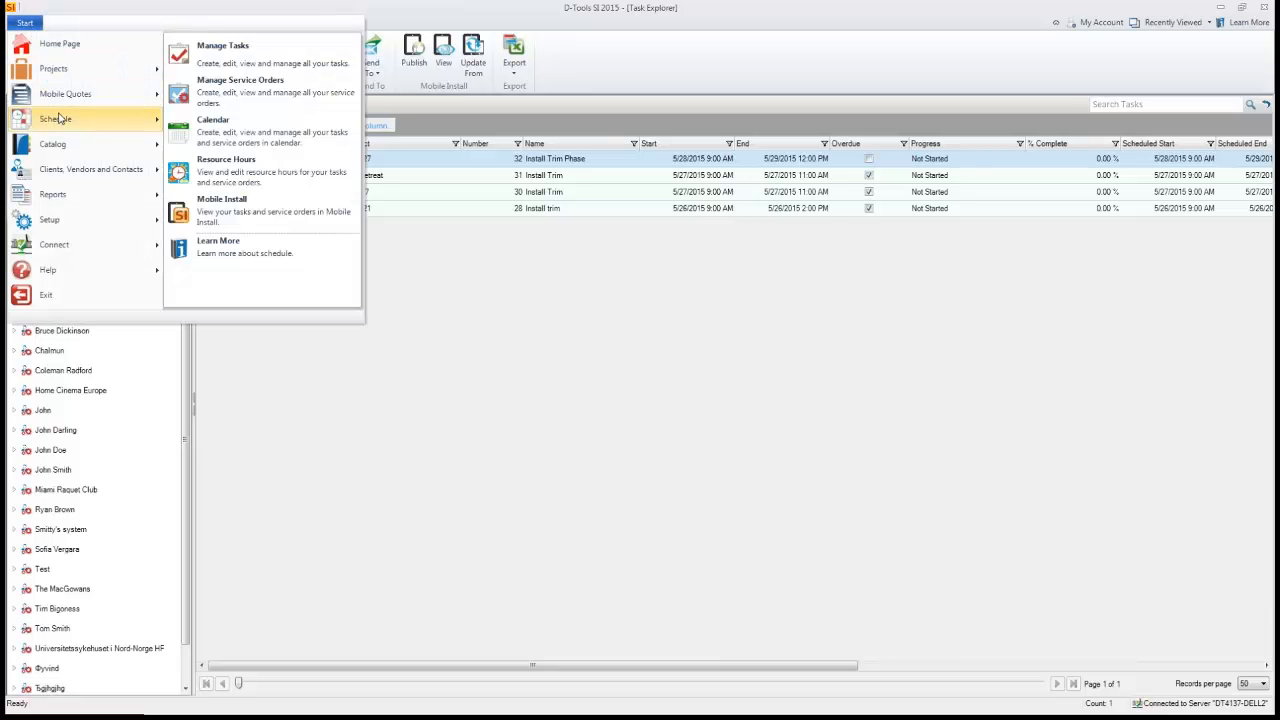
pyautogui.click(228, 136)
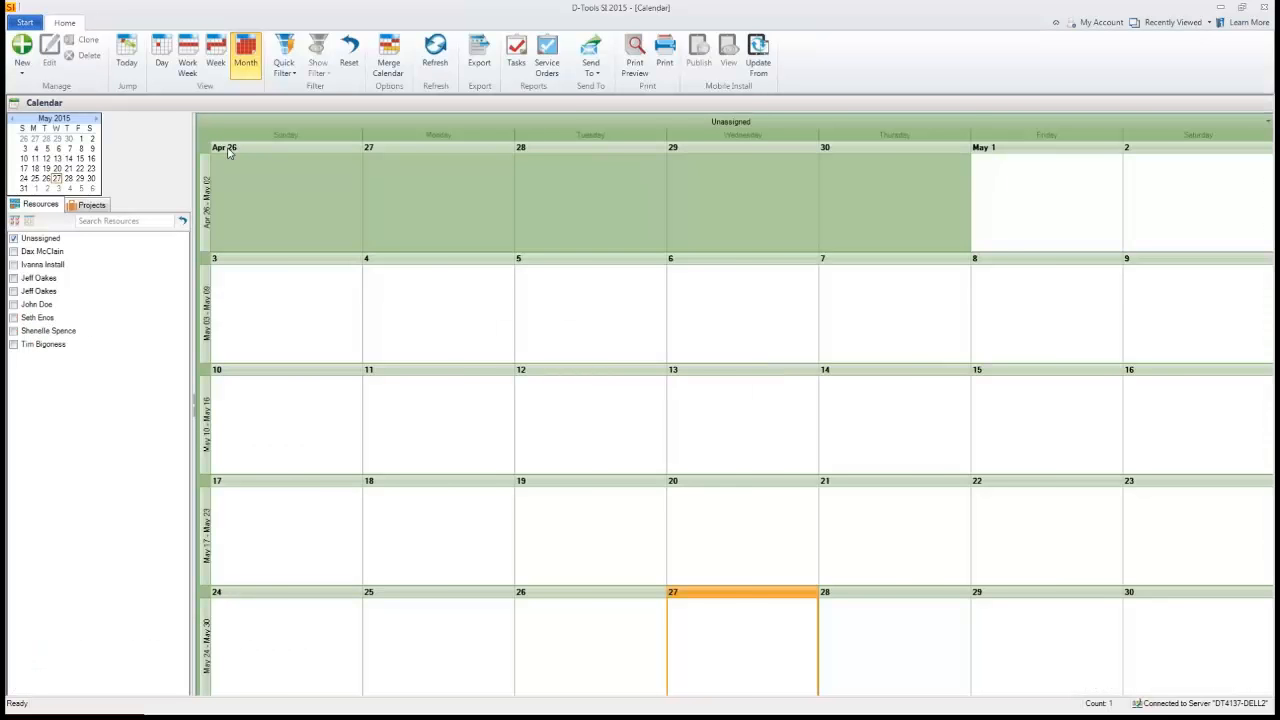
pyautogui.click(13, 278)
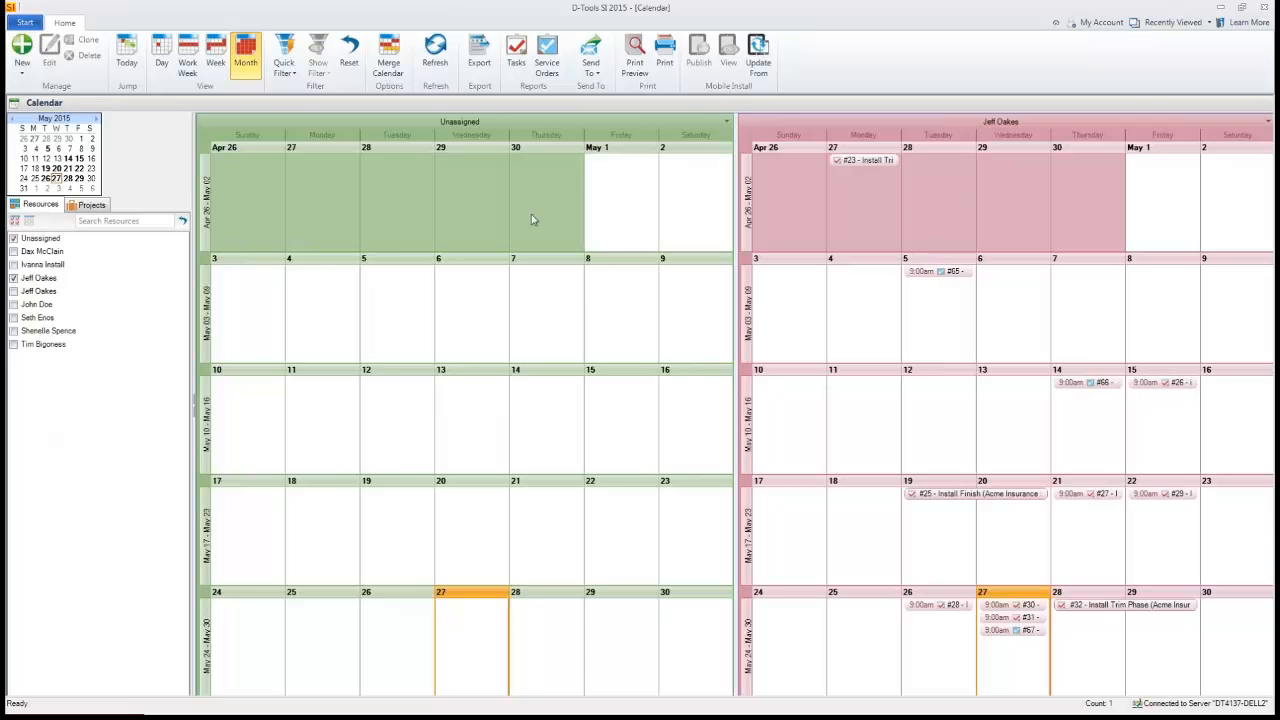
pyautogui.click(14, 239)
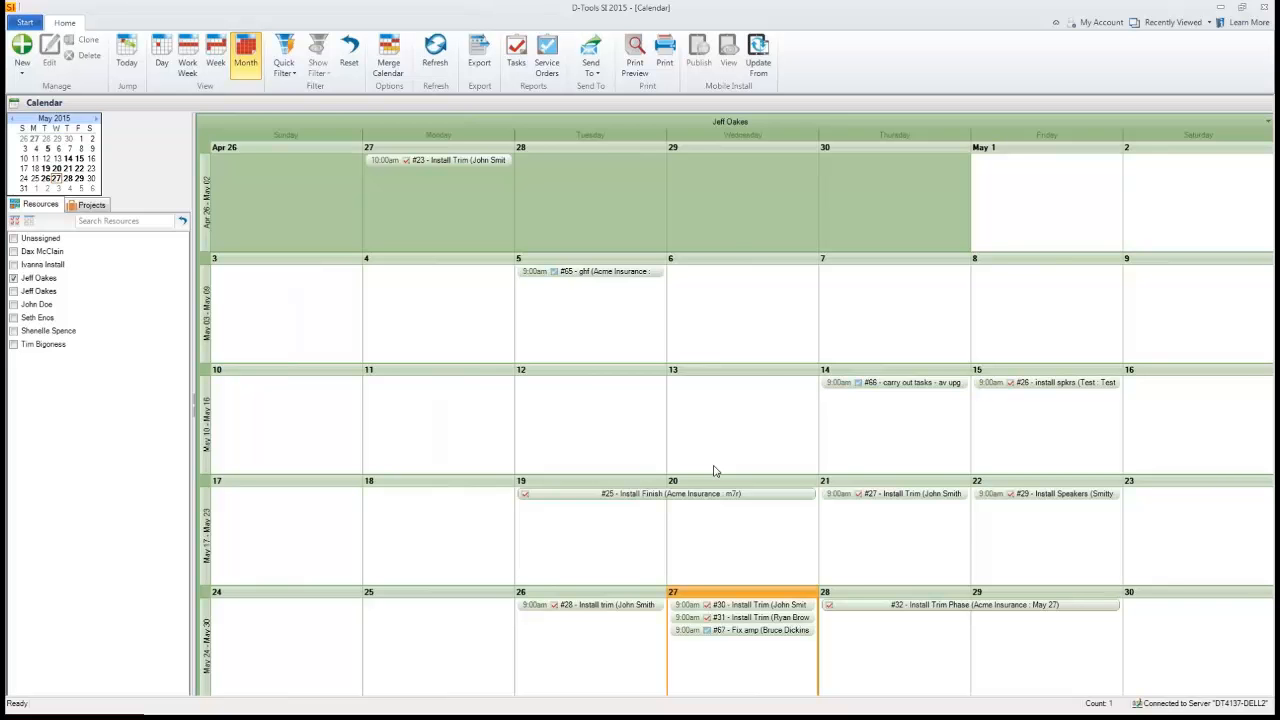
# - Move the Fix amp service order to May 28, ignoring the resource conflict and saving
pyautogui.doubleClick(768, 631)
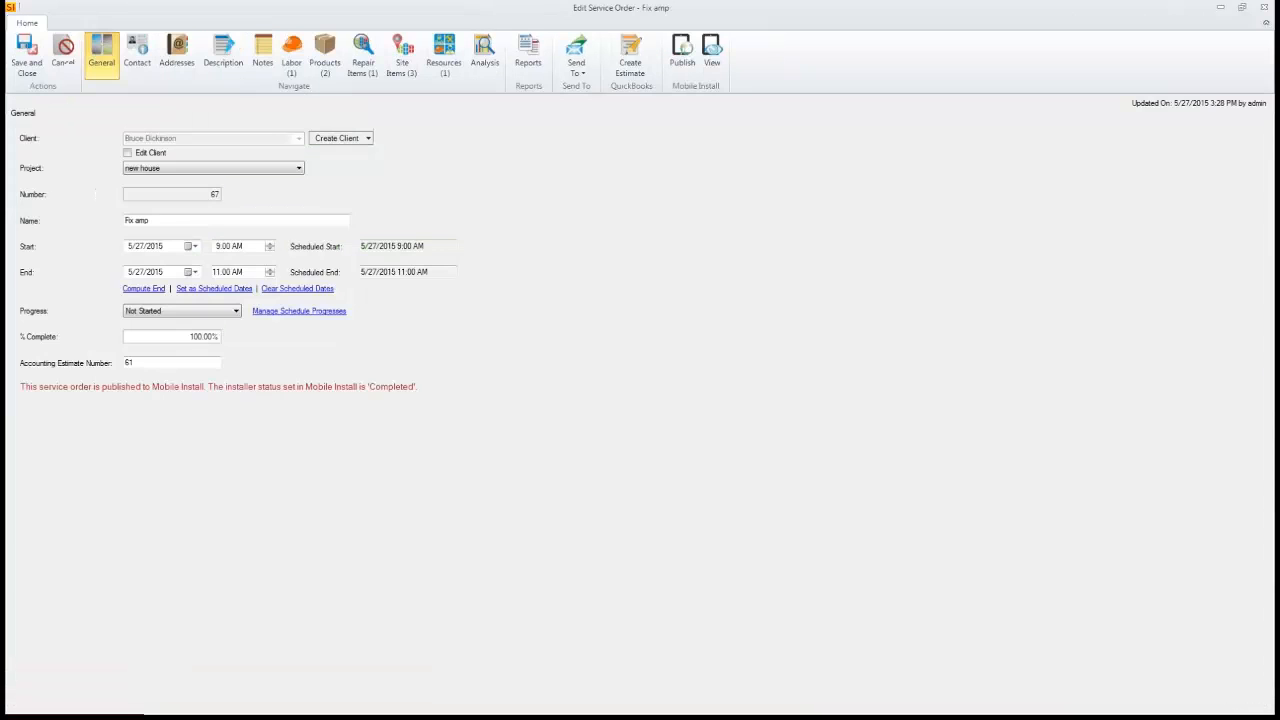
pyautogui.click(1264, 7)
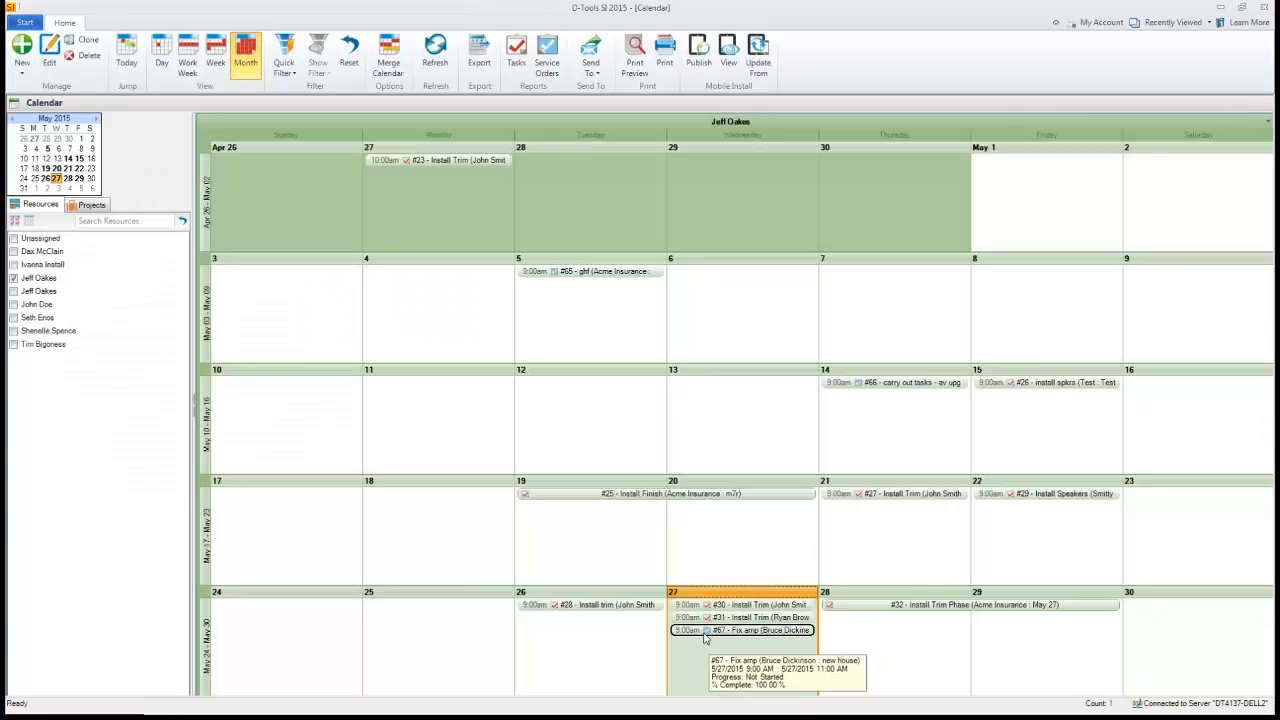
pyautogui.moveTo(805, 640); pyautogui.dragTo(867, 641)
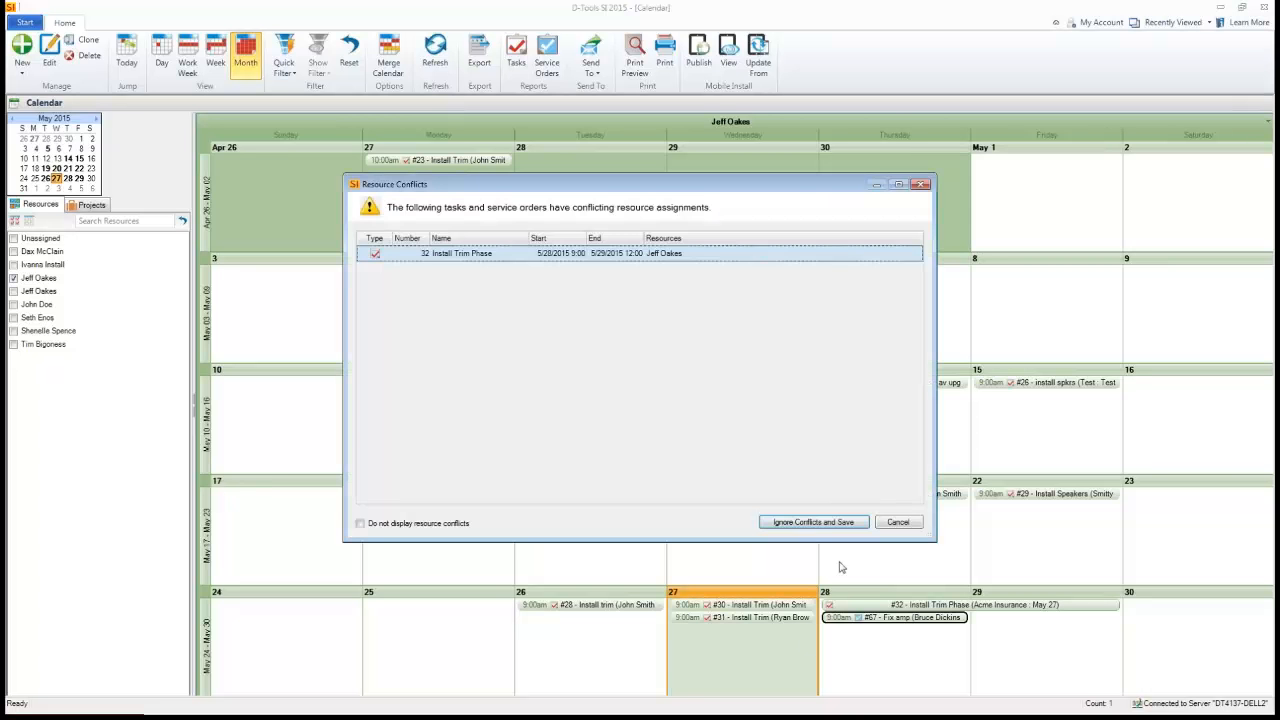
pyautogui.click(797, 528)
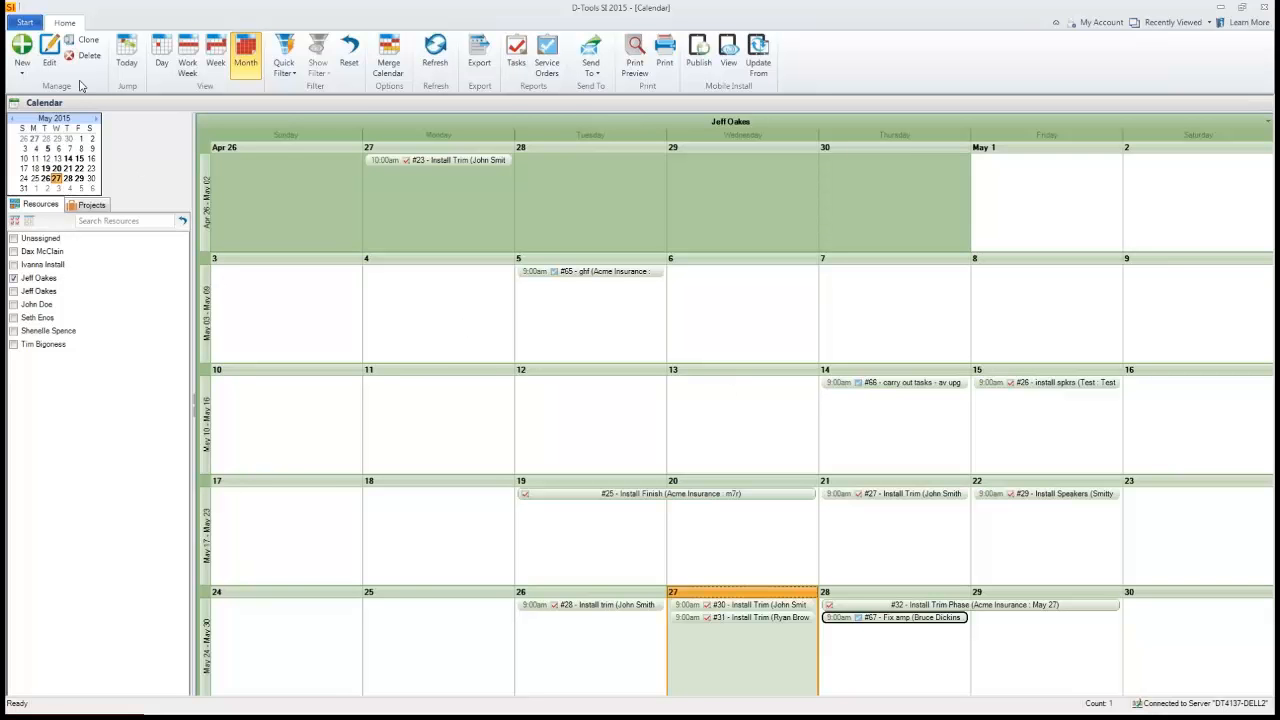
pyautogui.click(31, 28)
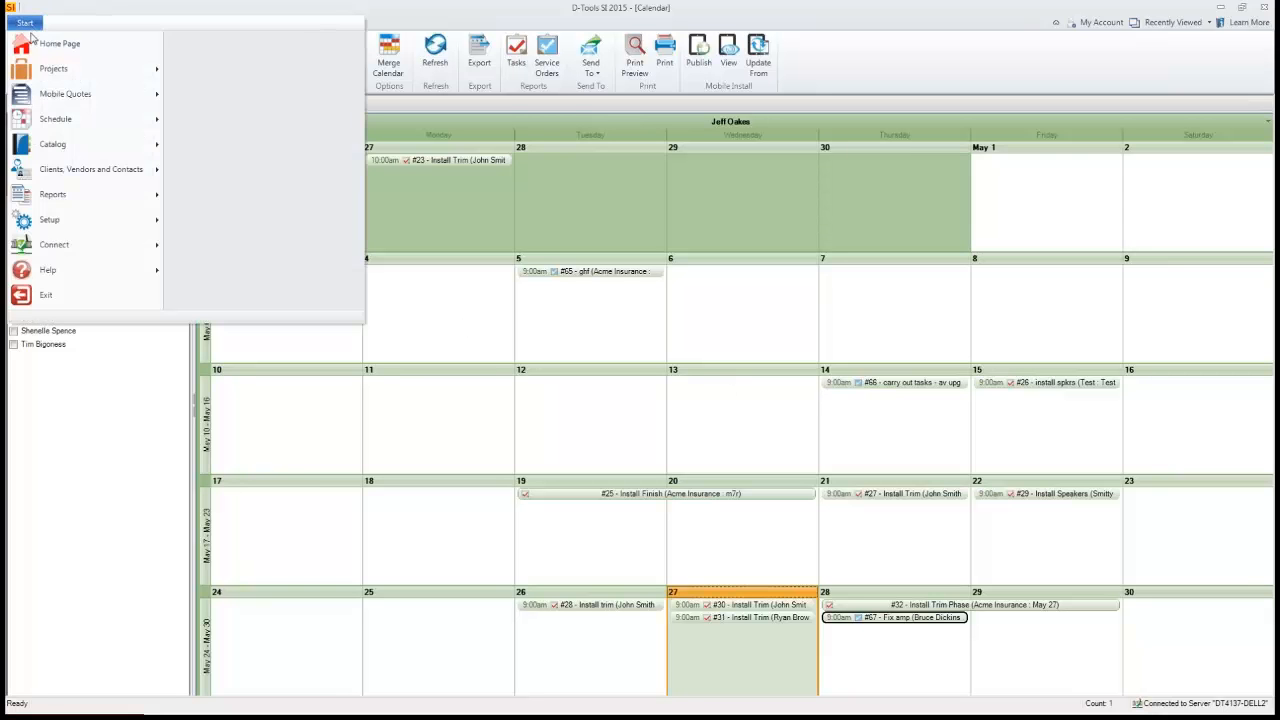
pyautogui.moveTo(42, 120)
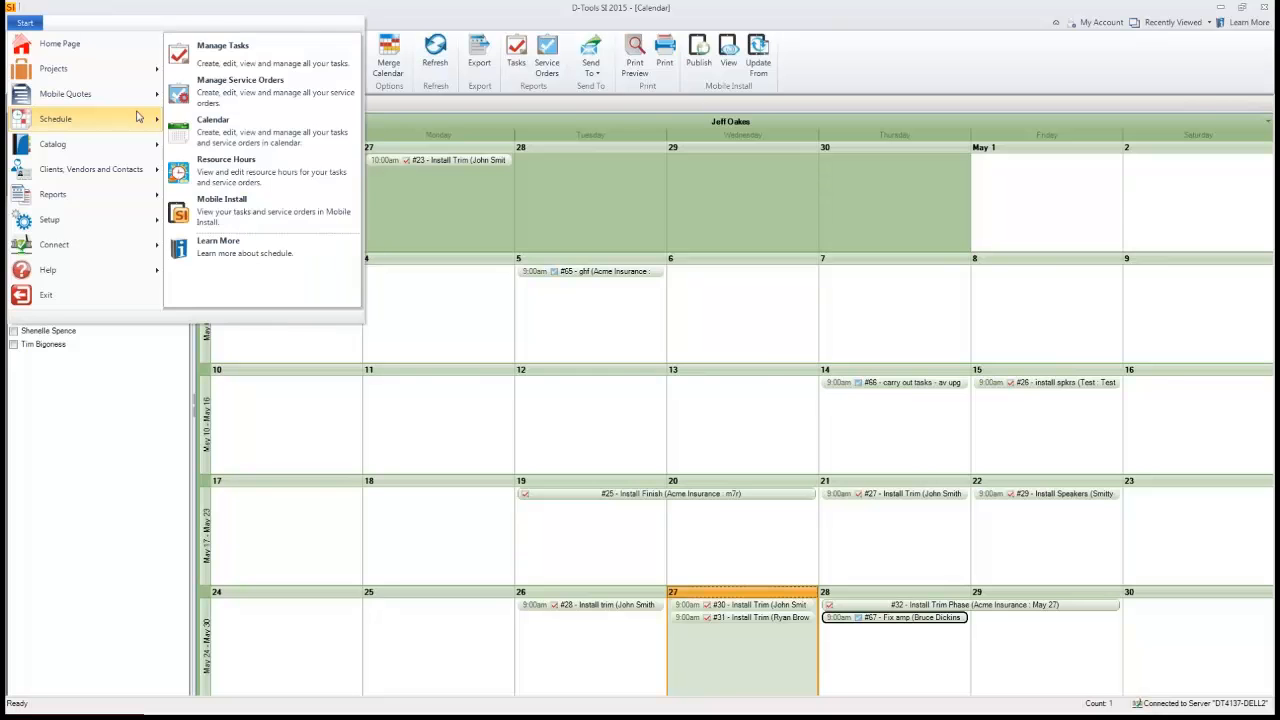
pyautogui.click(200, 177)
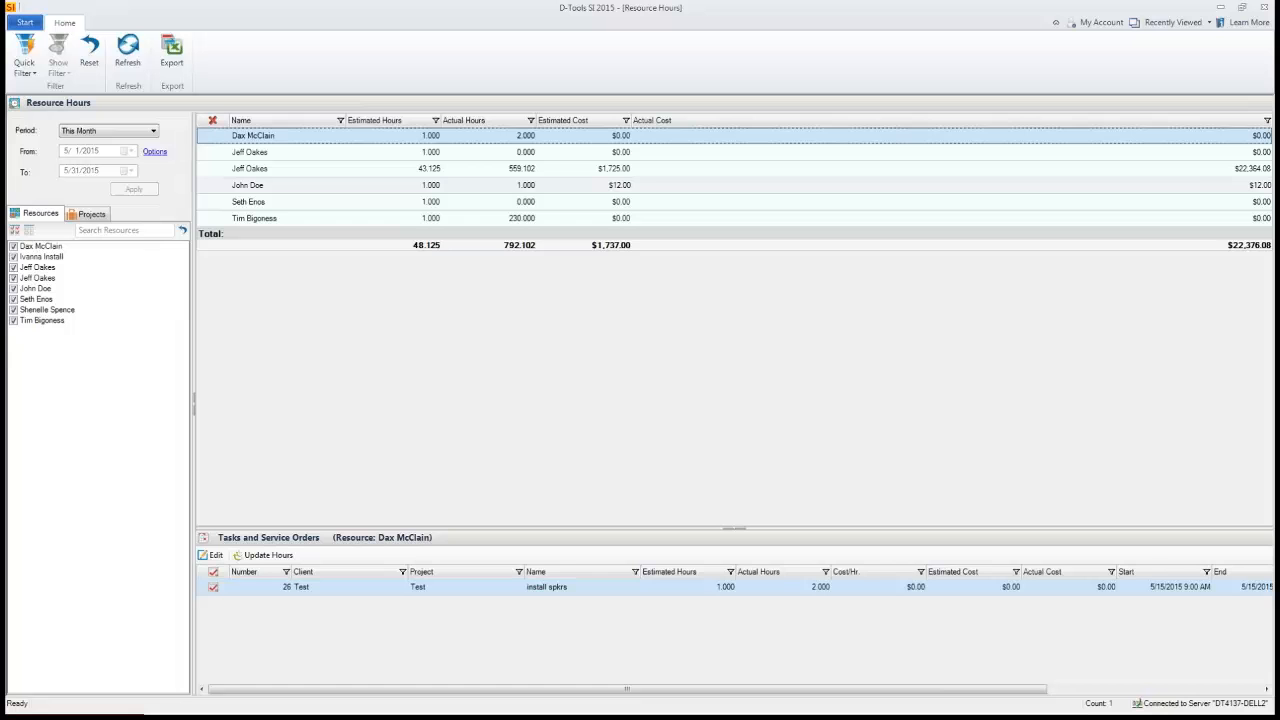
pyautogui.click(29, 231)
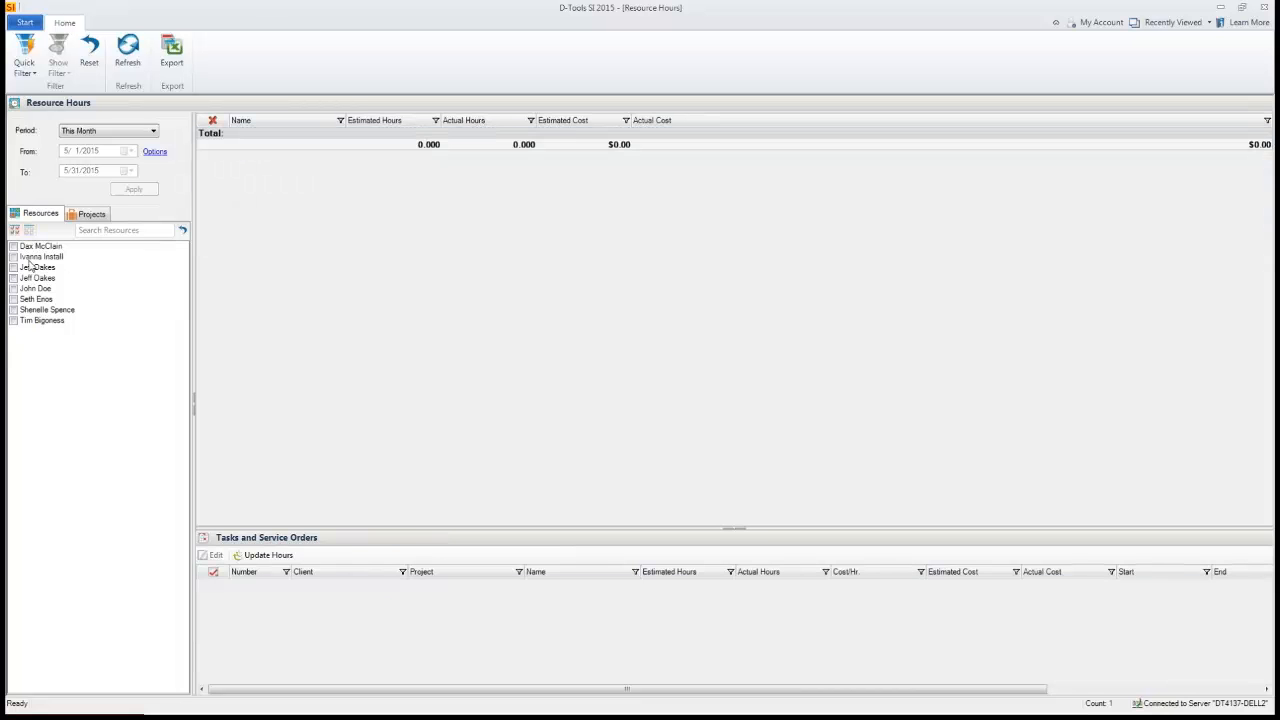
pyautogui.click(13, 268)
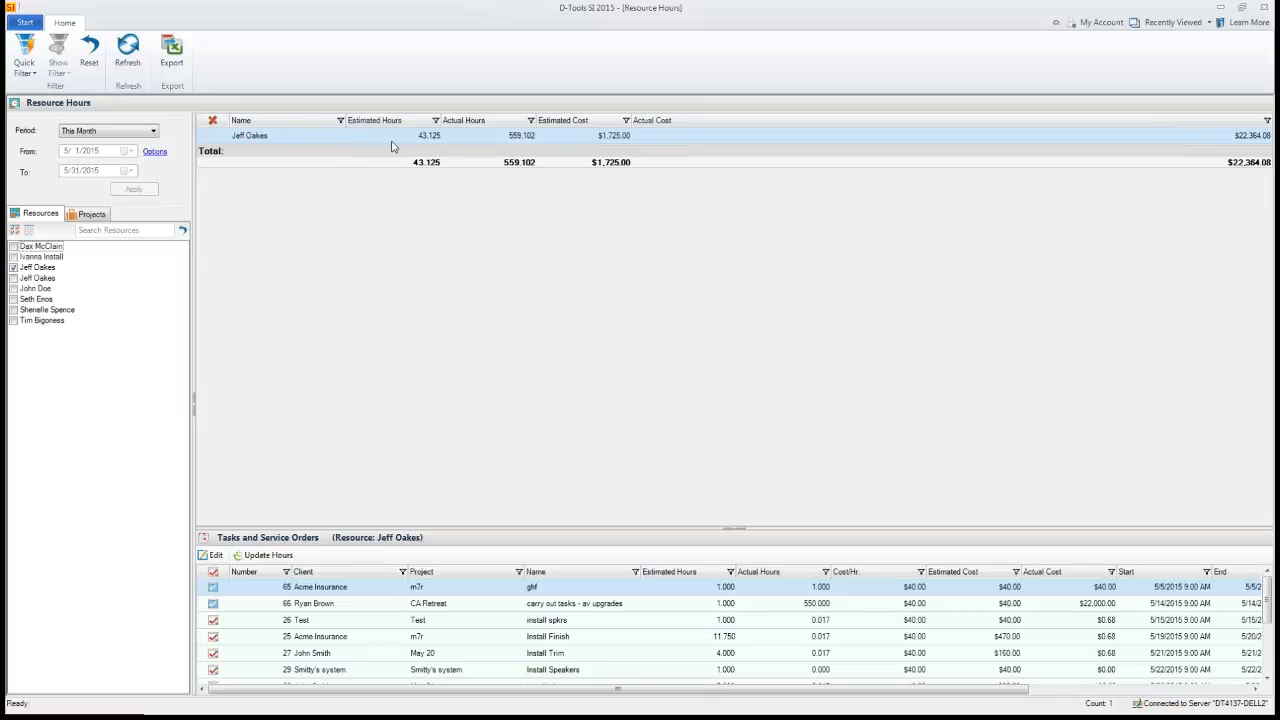
pyautogui.click(114, 133)
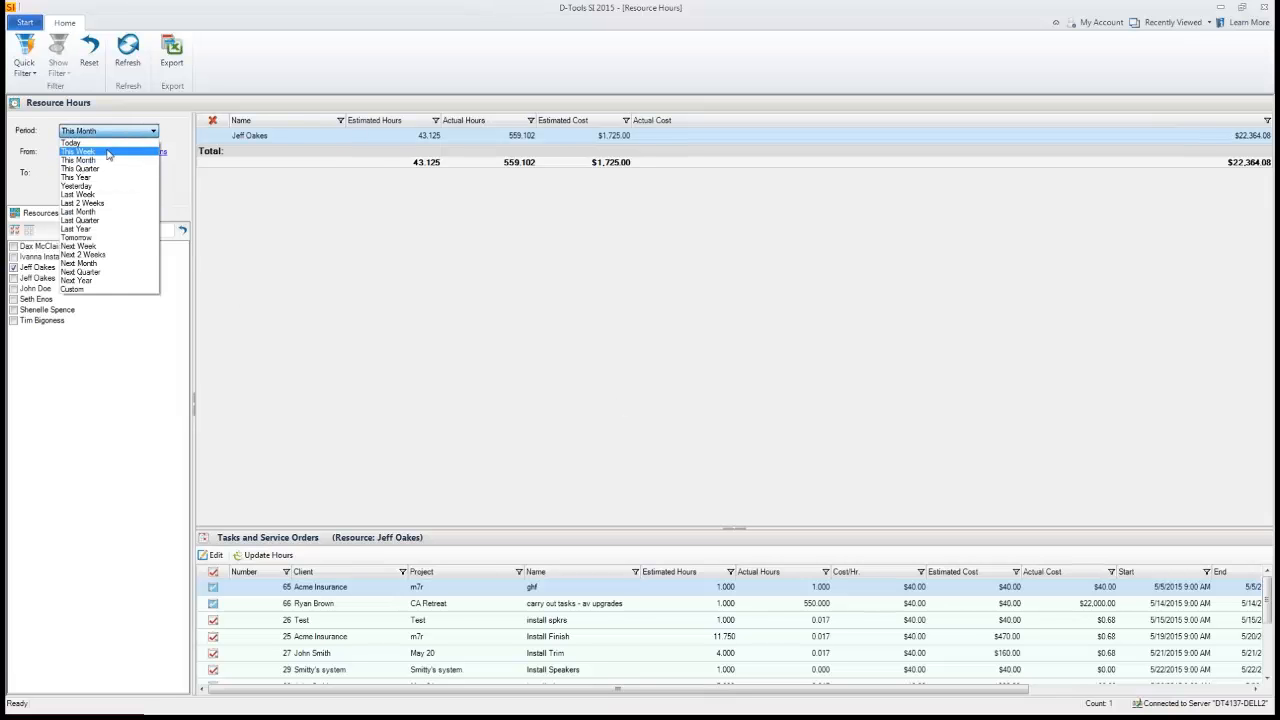
pyautogui.click(108, 151)
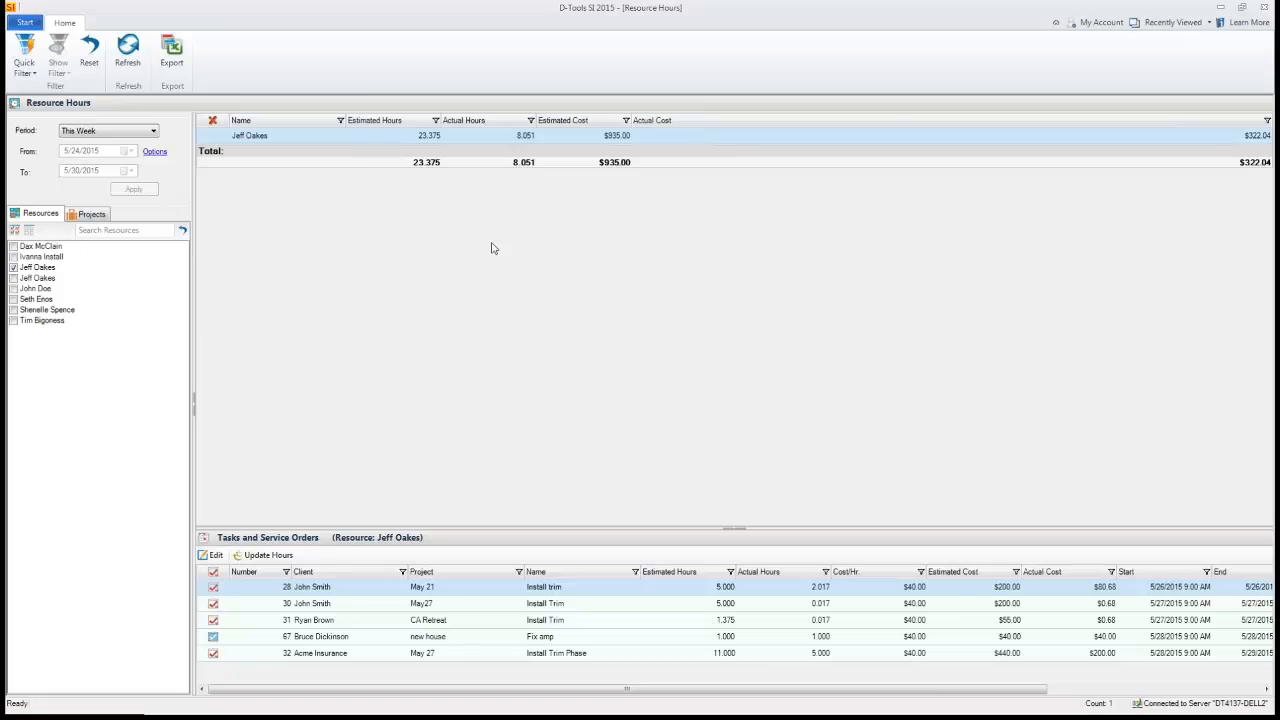
# - Return to the D-Tools SI home page
pyautogui.click(24, 22)
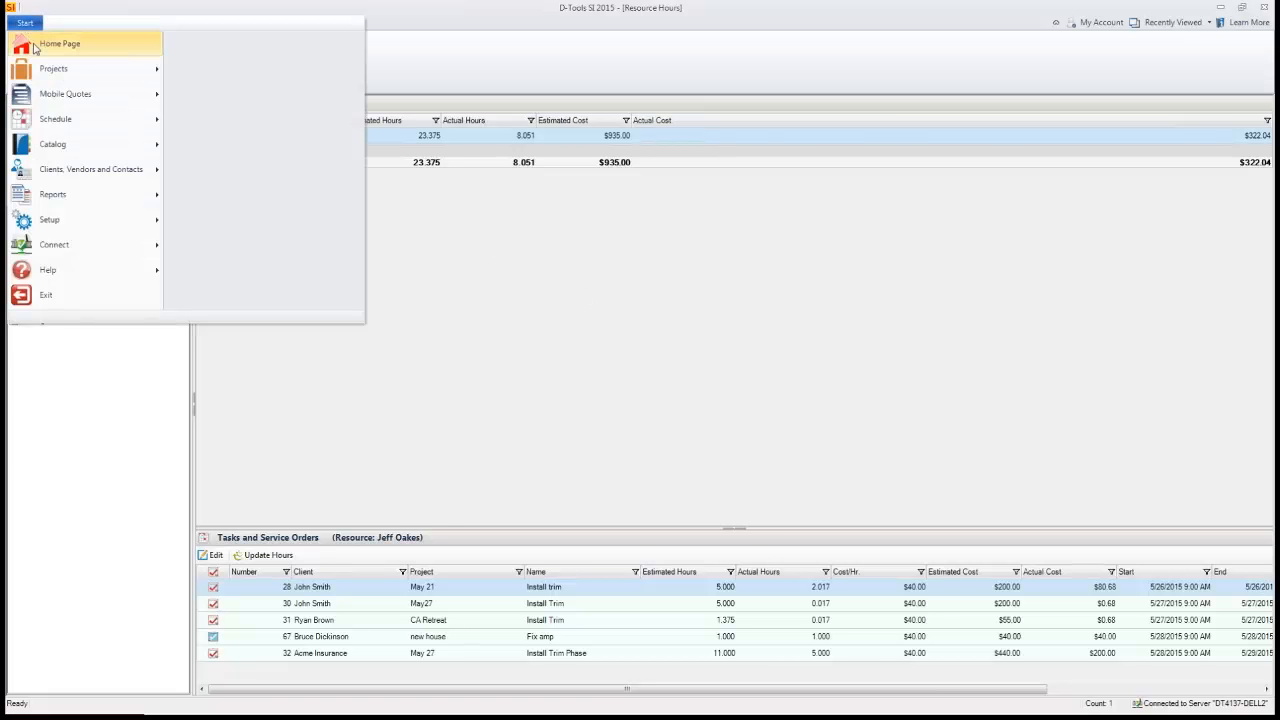
pyautogui.click(40, 44)
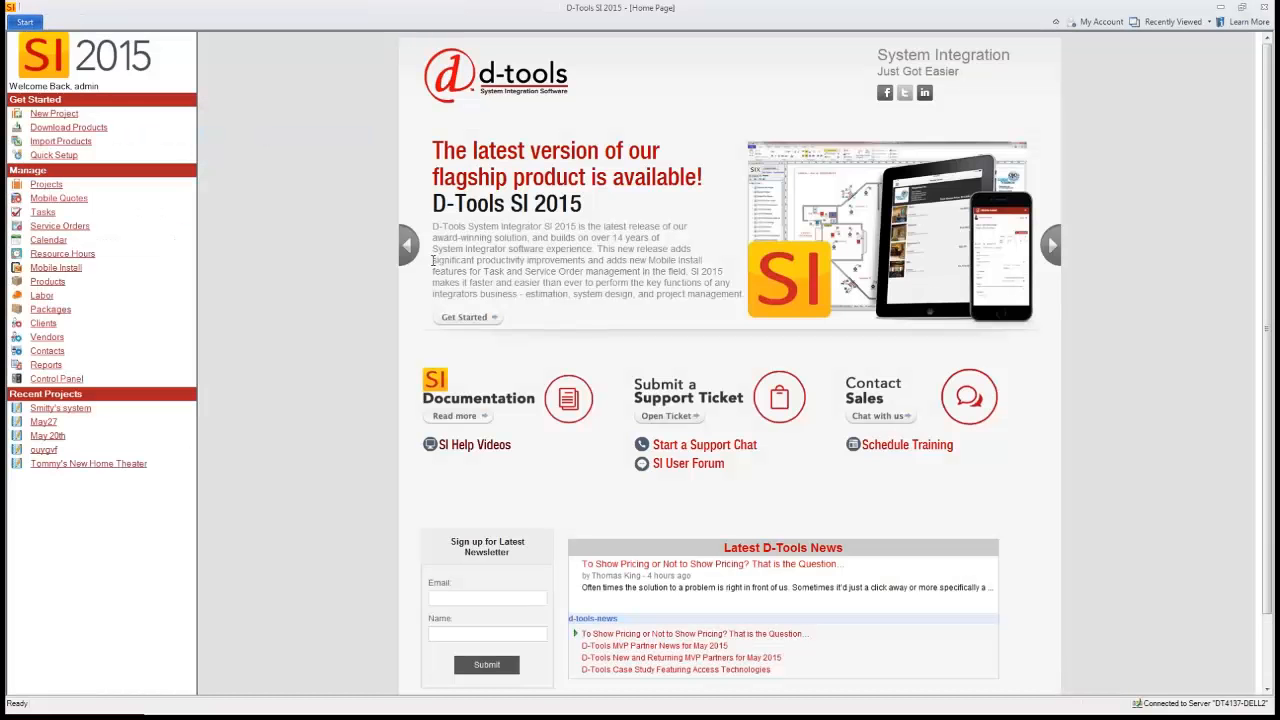